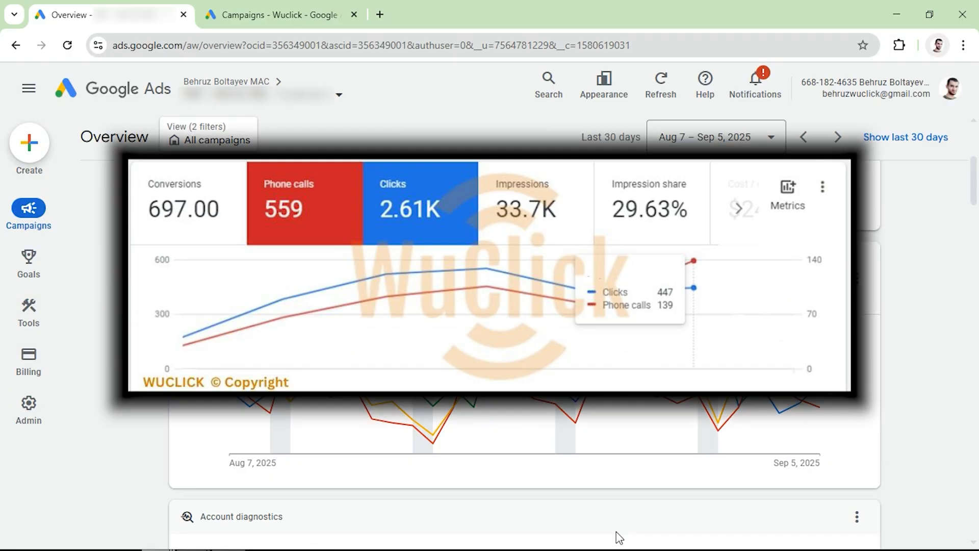
- Start a new campaign in the Wuclick account and choose Leads as its objective
{"action": "left_click", "coordinate": [278, 11]}
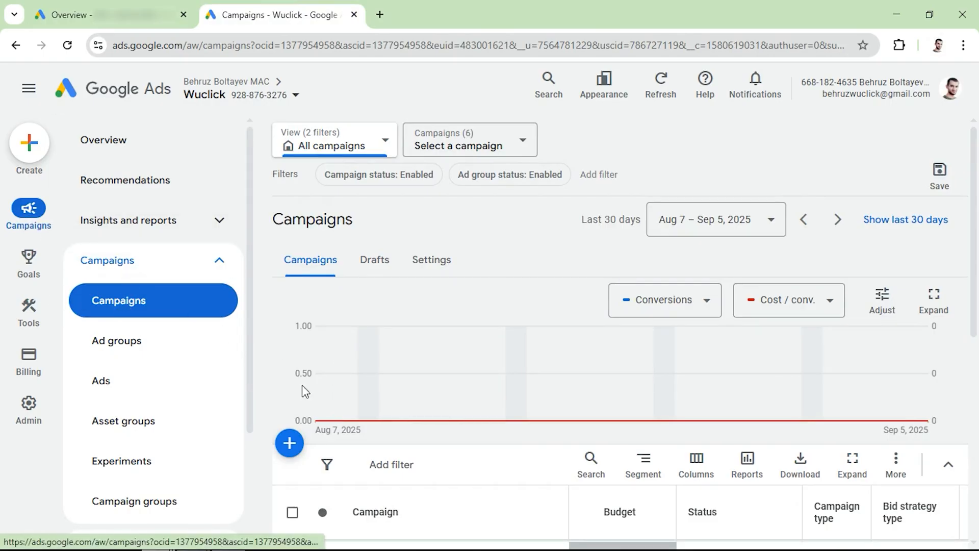
{"action": "left_click", "coordinate": [291, 456]}
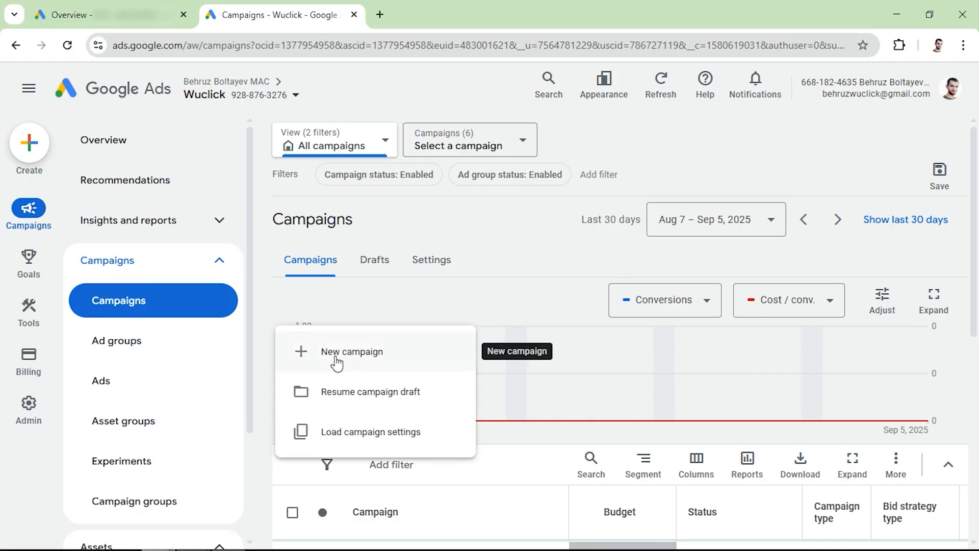
{"action": "left_click", "coordinate": [337, 359]}
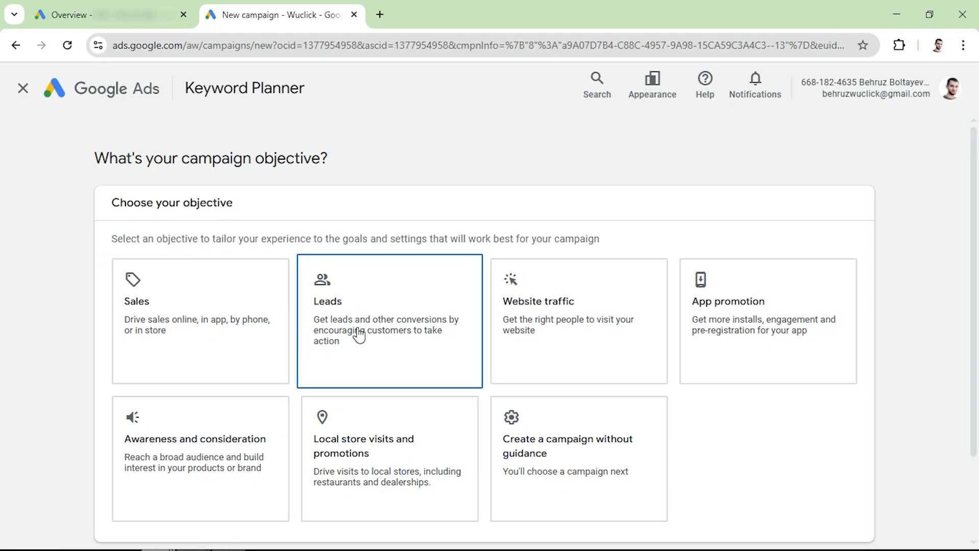
{"action": "left_click", "coordinate": [360, 336]}
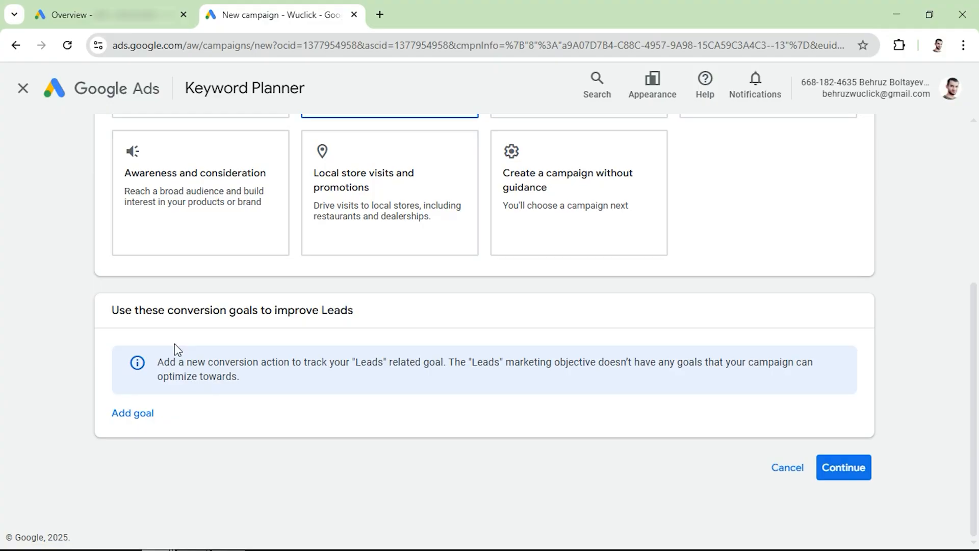
- Add Submit lead forms as the conversion goal for Leads and continue to the campaign type selection
{"action": "left_click", "coordinate": [131, 414]}
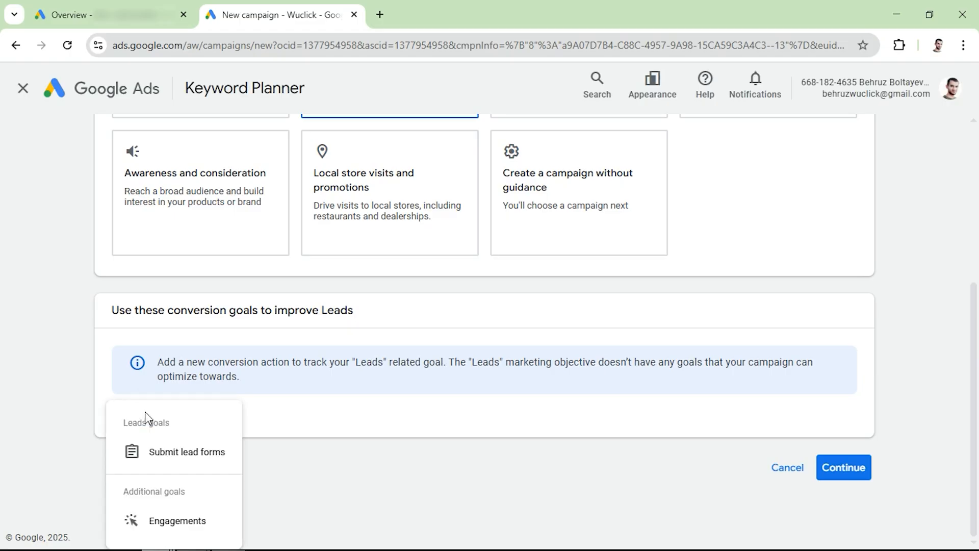
{"action": "left_click", "coordinate": [162, 458]}
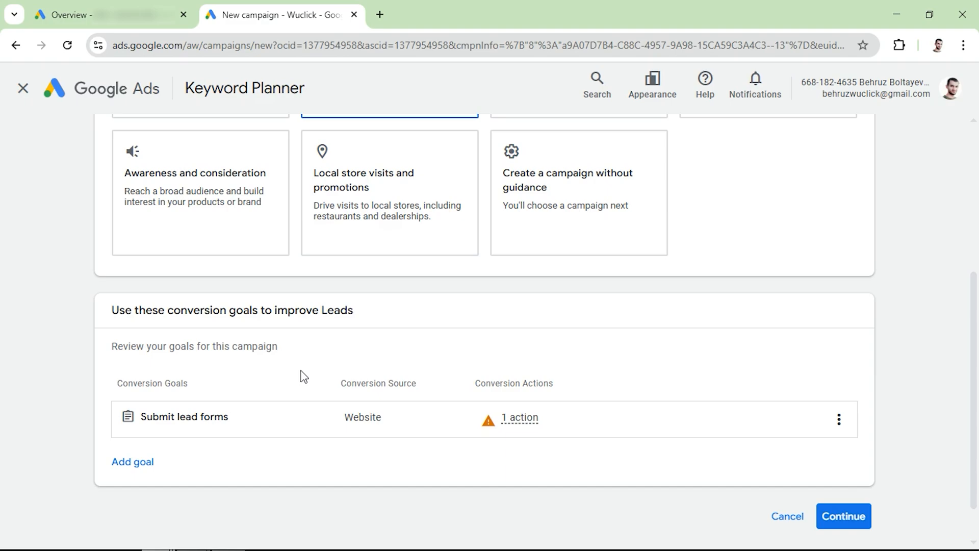
{"action": "left_click", "coordinate": [847, 517]}
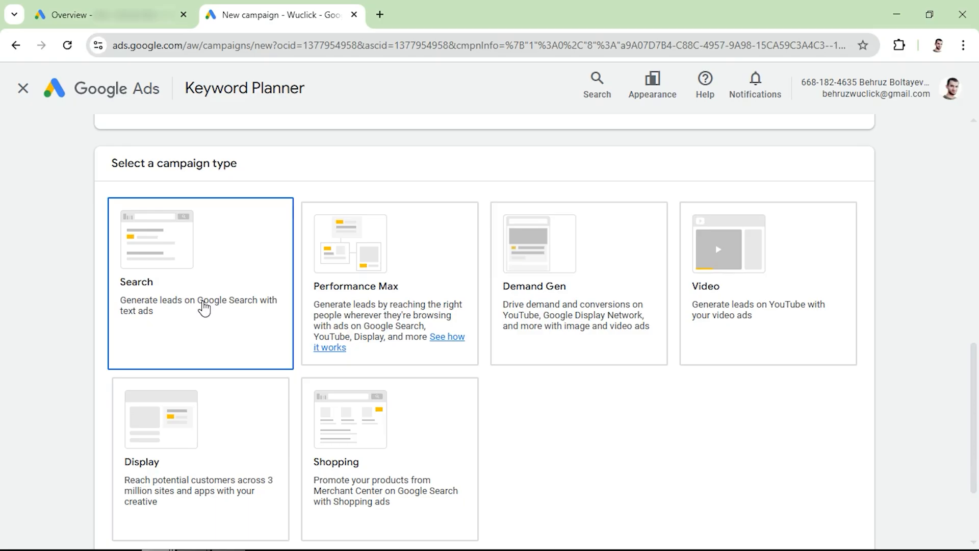
- Choose the Search campaign type with Website visits and Phone calls as the ways to reach the goal
{"action": "left_click", "coordinate": [204, 308]}
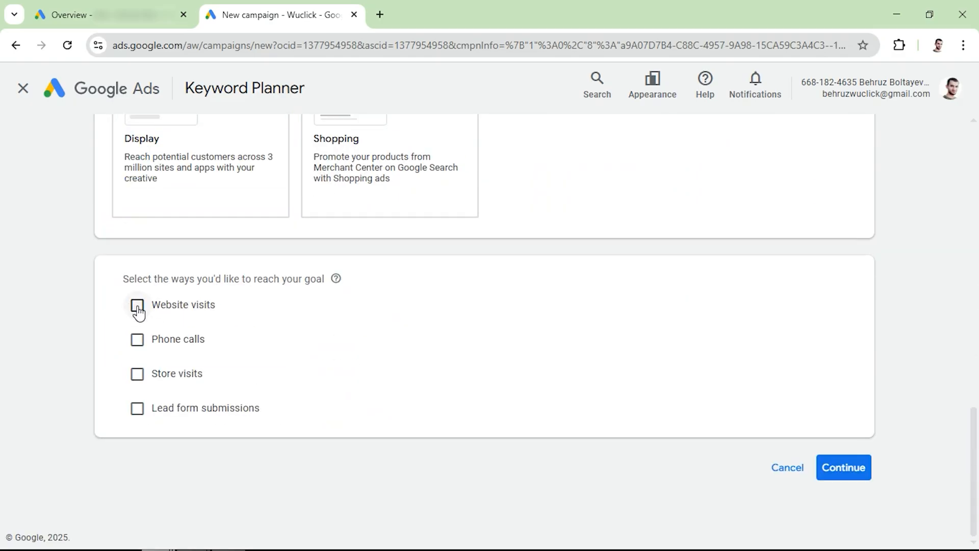
{"action": "left_click", "coordinate": [137, 306]}
{"action": "left_click", "coordinate": [137, 389]}
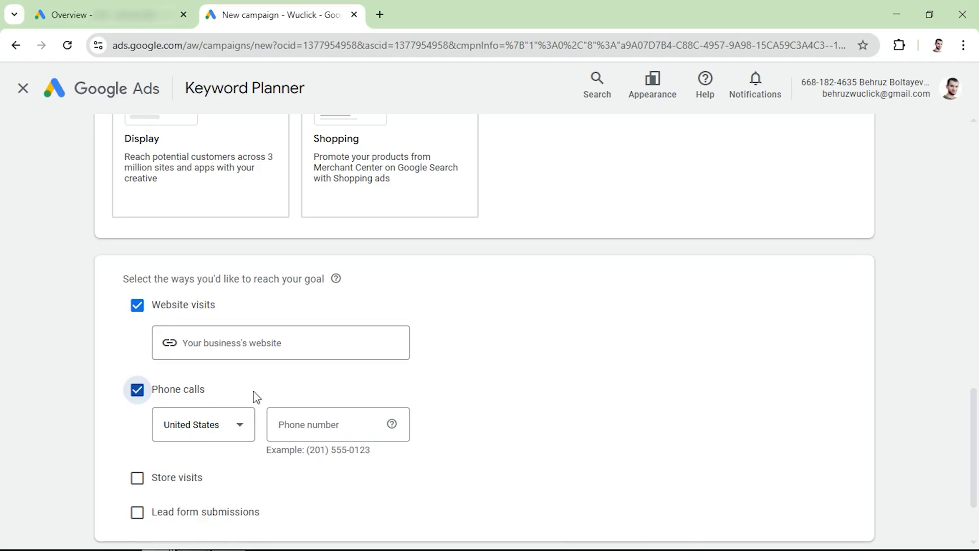
{"action": "scroll", "coordinate": [408, 405], "scroll_direction": "down", "scroll_amount": 2}
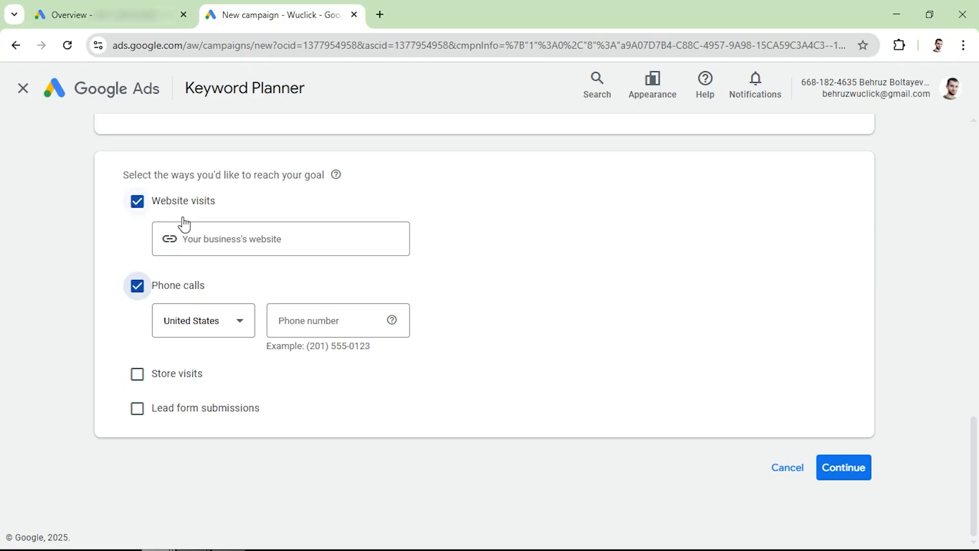
{"action": "left_click", "coordinate": [851, 472]}
- Name the campaign "Search - Roofing - Generic" and continue to the bidding settings
{"action": "scroll", "coordinate": [658, 411], "scroll_direction": "down", "scroll_amount": 3}
{"action": "left_click", "coordinate": [251, 378]}
{"action": "key", "text": "ctrl+a"}
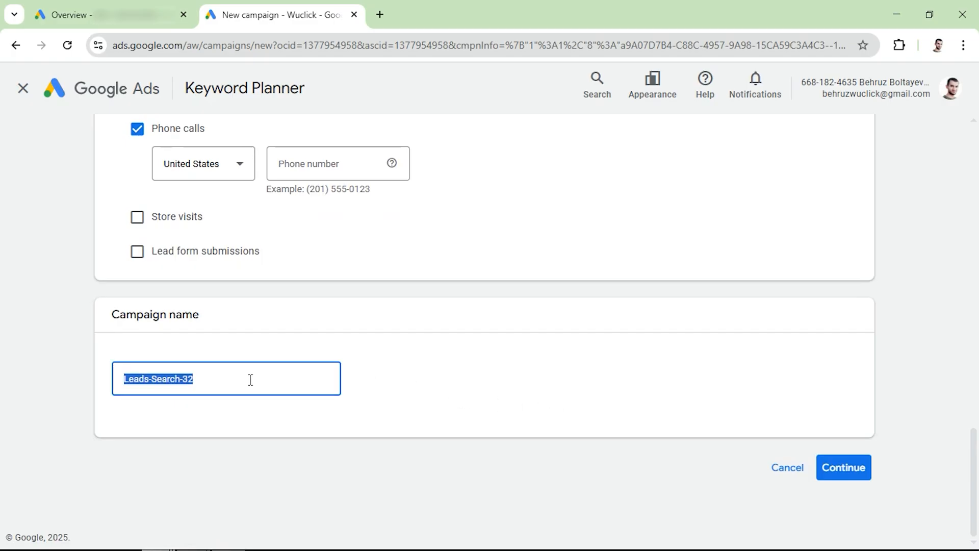
{"action": "type", "text": "Search - Roofing - Generic"}
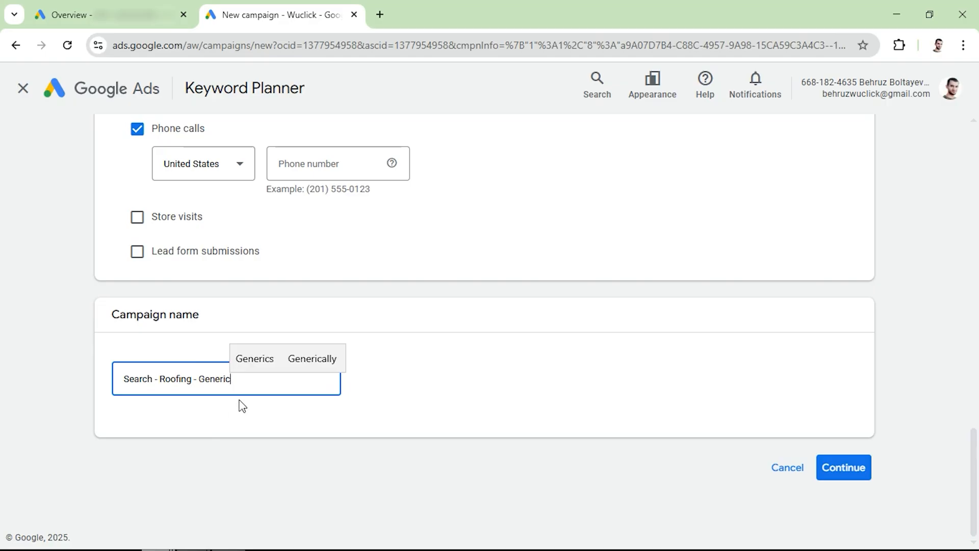
{"action": "left_click_drag", "start_coordinate": [231, 378], "coordinate": [117, 388]}
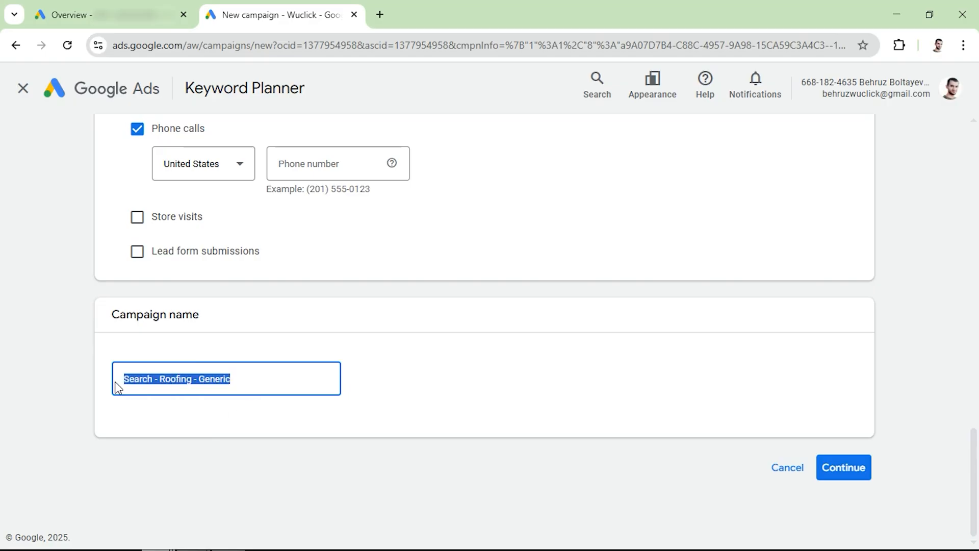
{"action": "double_click", "coordinate": [216, 379]}
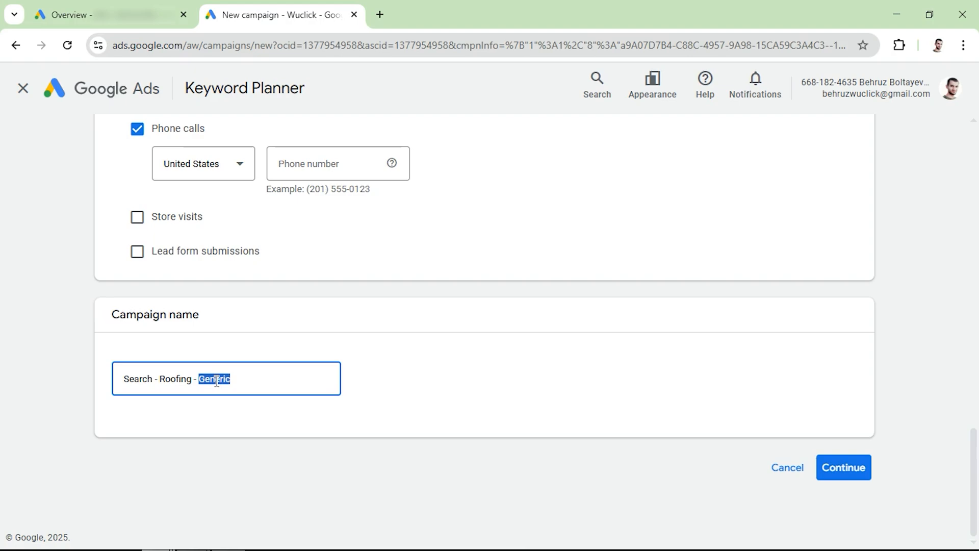
{"action": "left_click", "coordinate": [243, 382]}
{"action": "left_click", "coordinate": [845, 478]}
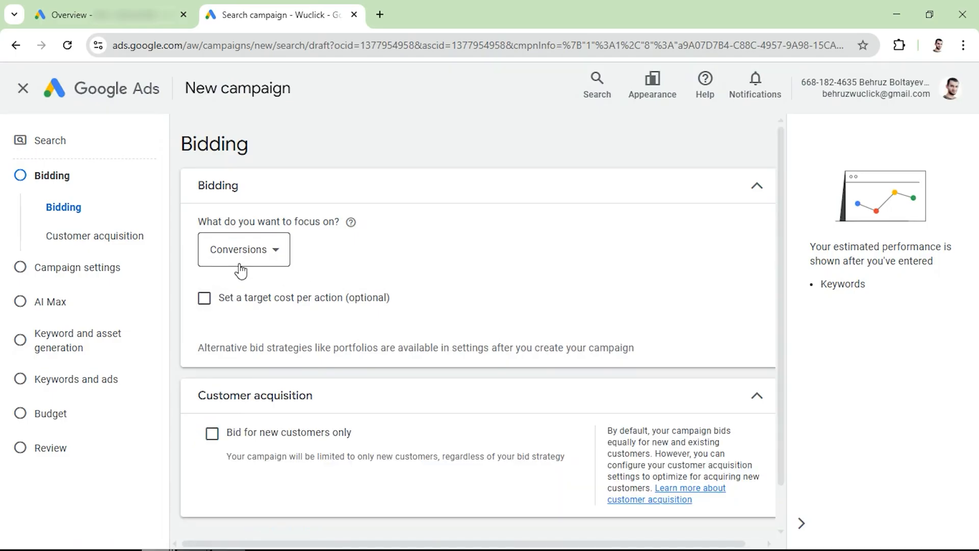
- Check the bidding focus options, leaving Conversions selected, and open Keyword Planner for the Wuclick account in a new browser tab
{"action": "left_click", "coordinate": [241, 270]}
{"action": "left_click", "coordinate": [380, 15]}
{"action": "type", "text": "w"}
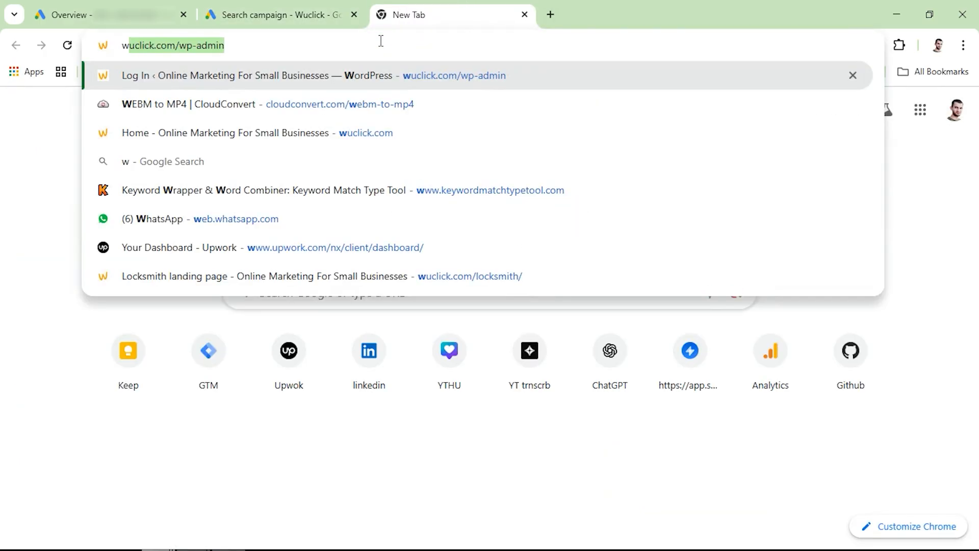
{"action": "type", "text": "u"}
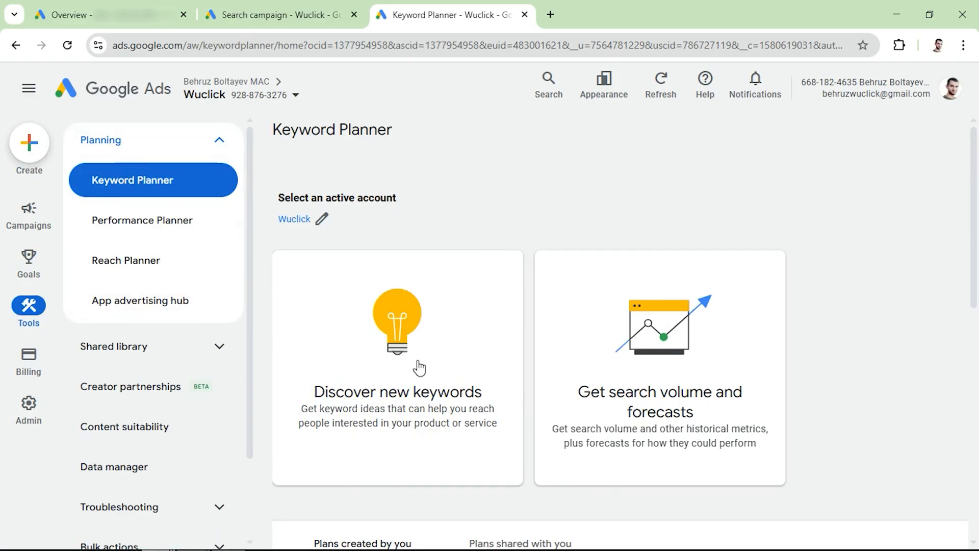
- Discover new keywords from the term "roofing company near me" and get the keyword ideas
{"action": "left_click", "coordinate": [398, 367]}
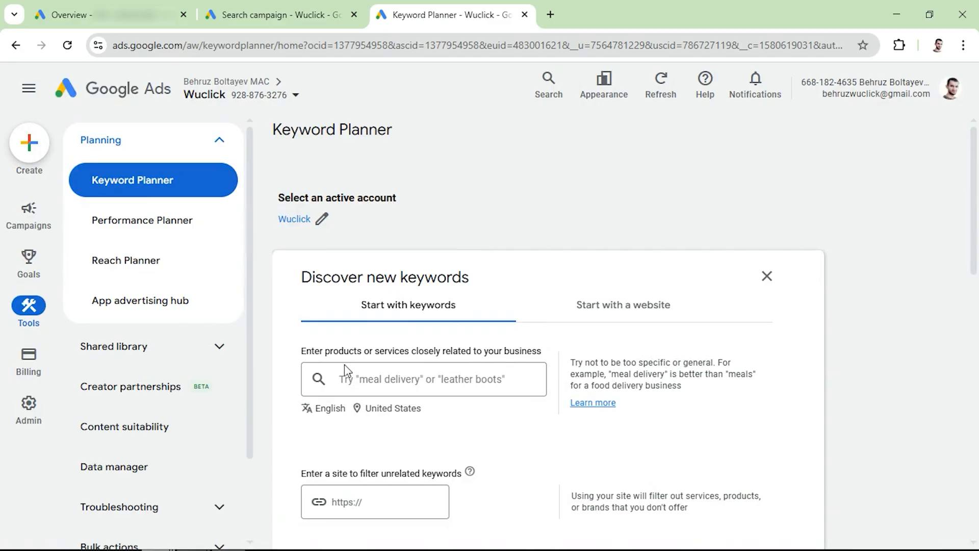
{"action": "left_click", "coordinate": [352, 376]}
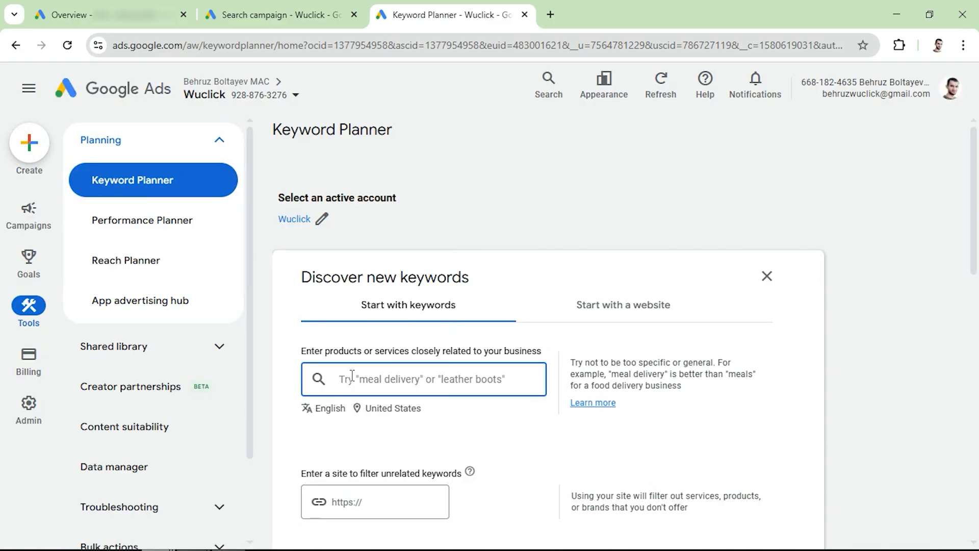
{"action": "type", "text": "roofing company near me"}
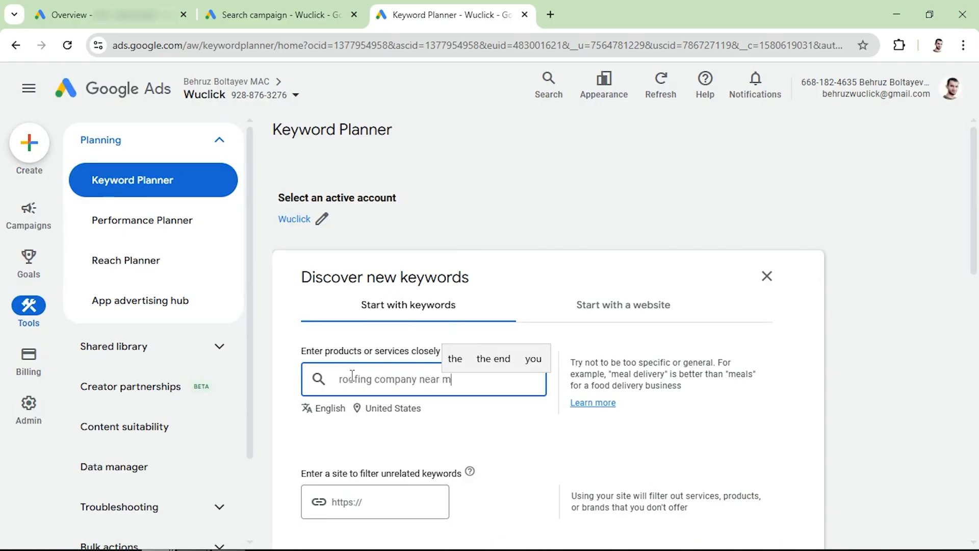
{"action": "key", "text": "Return"}
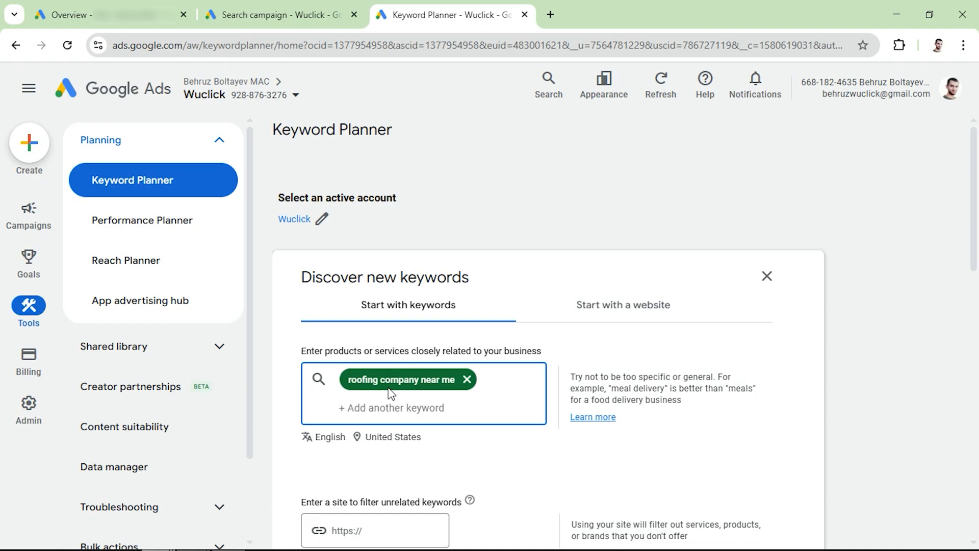
{"action": "scroll", "coordinate": [347, 423], "scroll_direction": "down", "scroll_amount": 4}
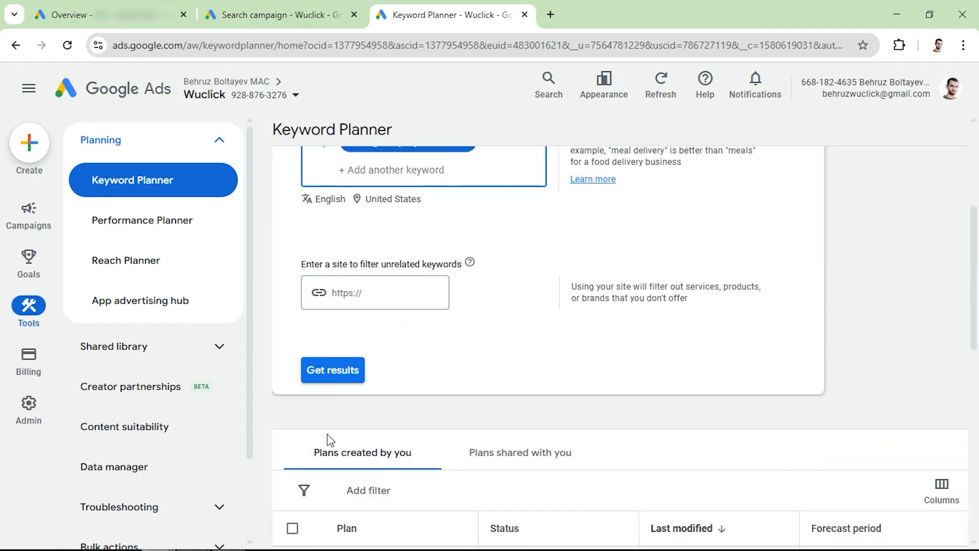
{"action": "left_click", "coordinate": [332, 379]}
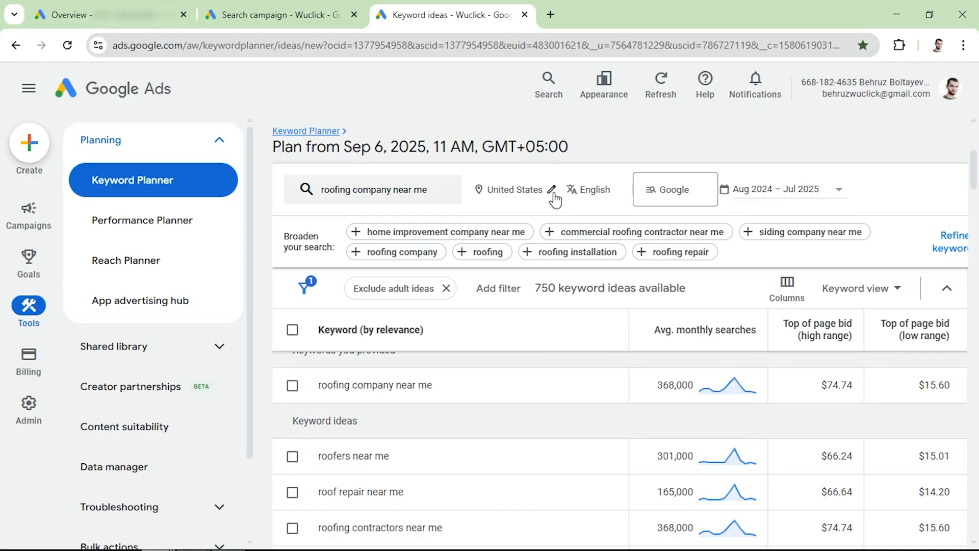
- Replace the United States location of the keyword plan with the city of Los Angeles, California
{"action": "left_click", "coordinate": [552, 190]}
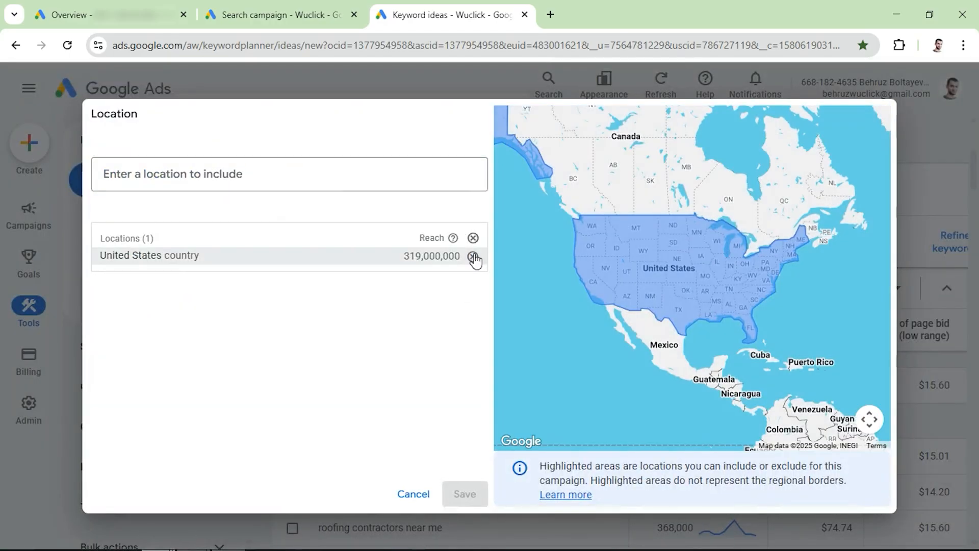
{"action": "left_click", "coordinate": [474, 256]}
{"action": "left_click", "coordinate": [306, 170]}
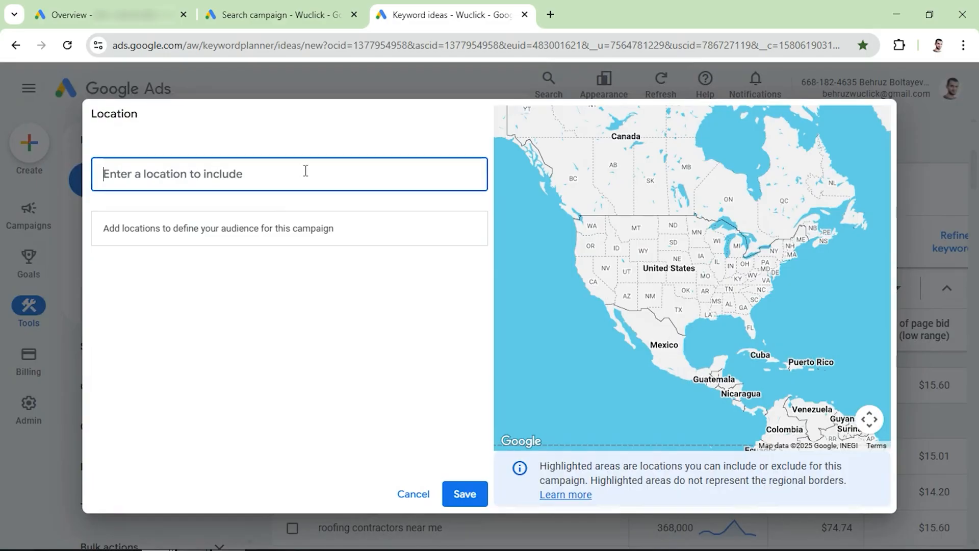
{"action": "type", "text": "los ang"}
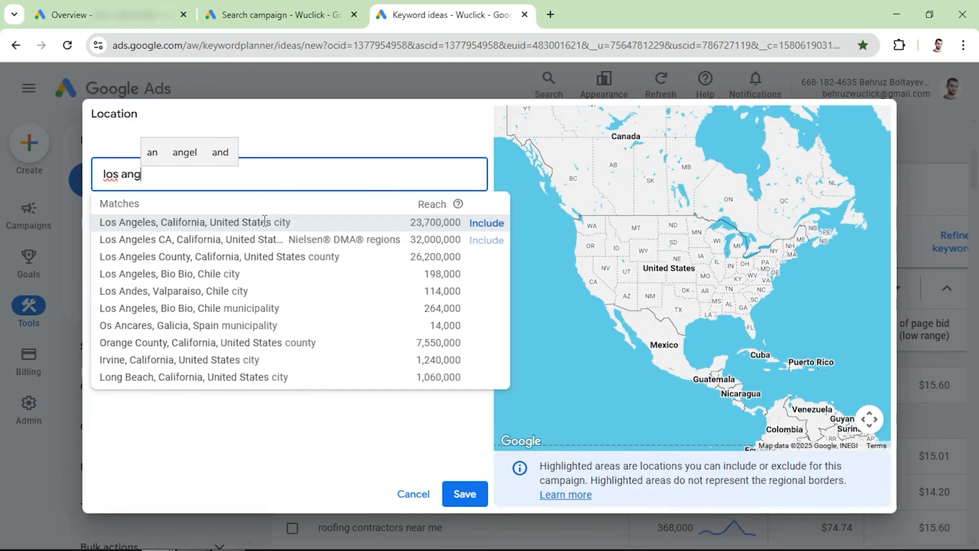
{"action": "left_click", "coordinate": [487, 224]}
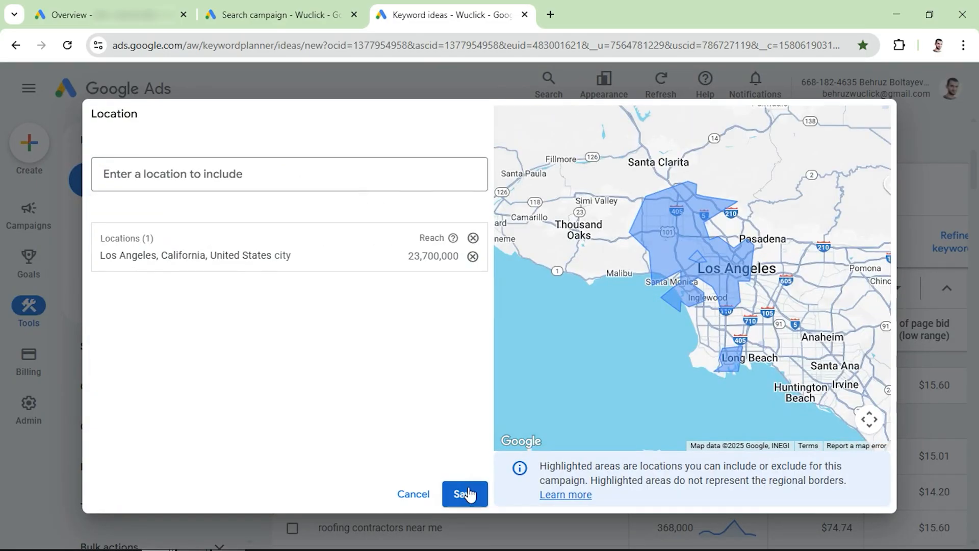
{"action": "left_click", "coordinate": [465, 493]}
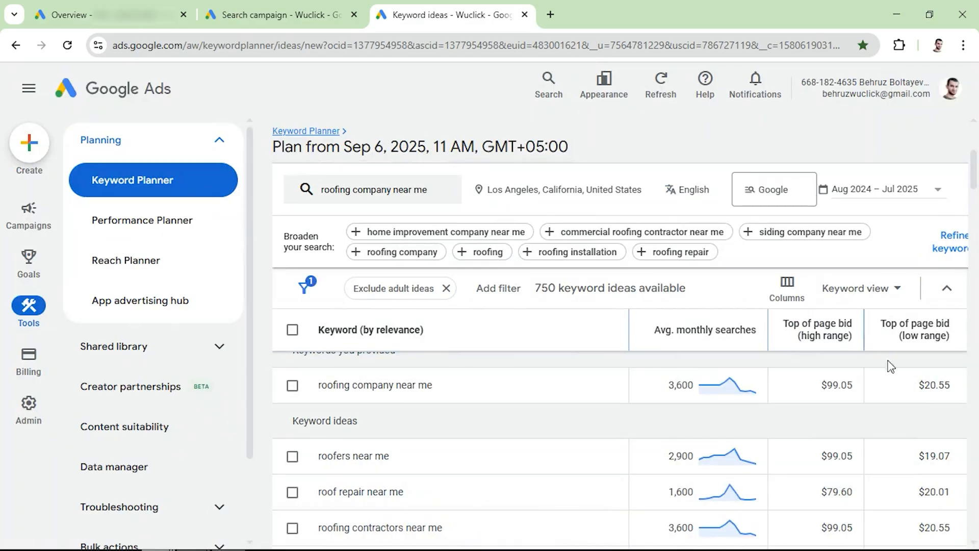
- Examine the top of page bid ranges and average monthly searches of the roofing keyword ideas for Los Angeles
{"action": "scroll", "coordinate": [918, 449], "scroll_direction": "down", "scroll_amount": 2}
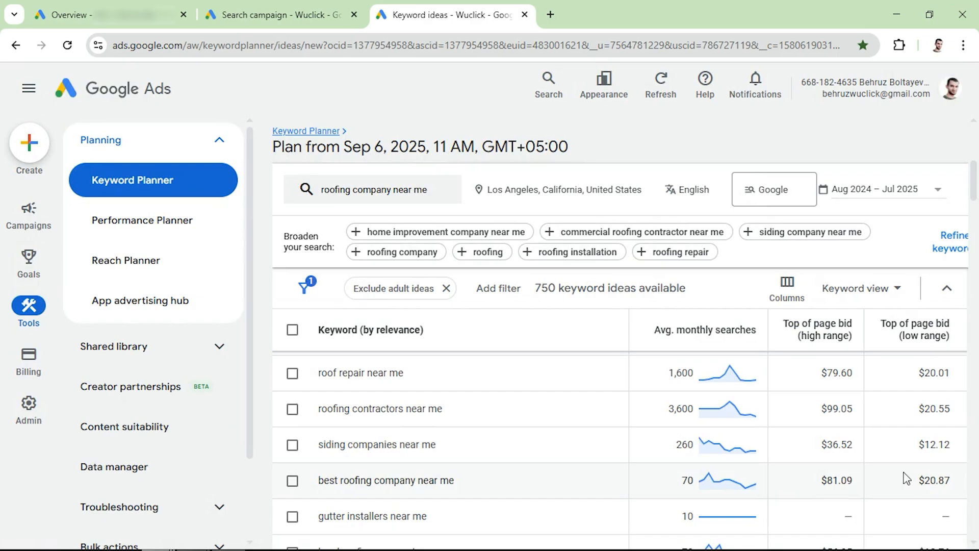
{"action": "scroll", "coordinate": [918, 466], "scroll_direction": "down", "scroll_amount": 2}
{"action": "scroll", "coordinate": [914, 479], "scroll_direction": "down", "scroll_amount": 2}
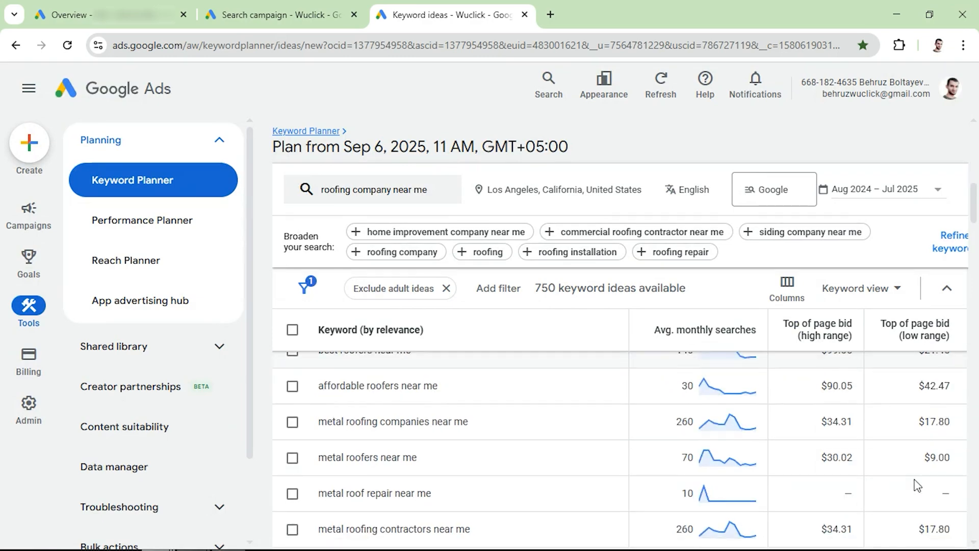
{"action": "scroll", "coordinate": [918, 486], "scroll_direction": "down", "scroll_amount": 2}
{"action": "scroll", "coordinate": [918, 486], "scroll_direction": "down", "scroll_amount": 2}
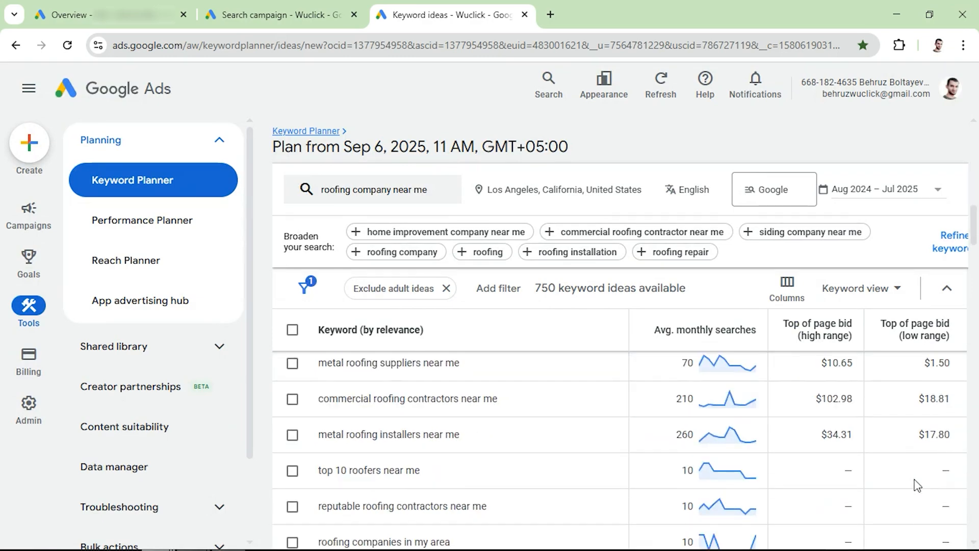
{"action": "scroll", "coordinate": [918, 486], "scroll_direction": "up", "scroll_amount": 10}
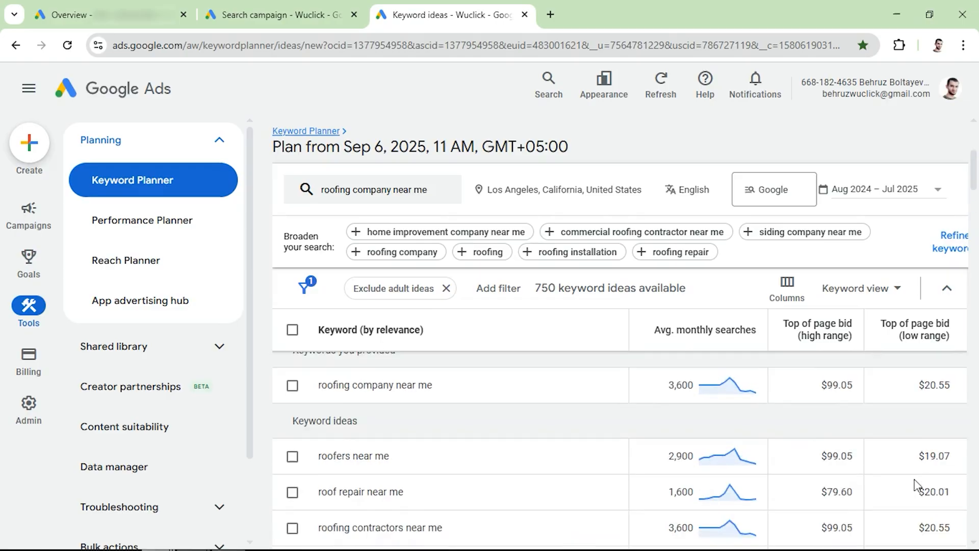
{"action": "scroll", "coordinate": [918, 486], "scroll_direction": "down", "scroll_amount": 3}
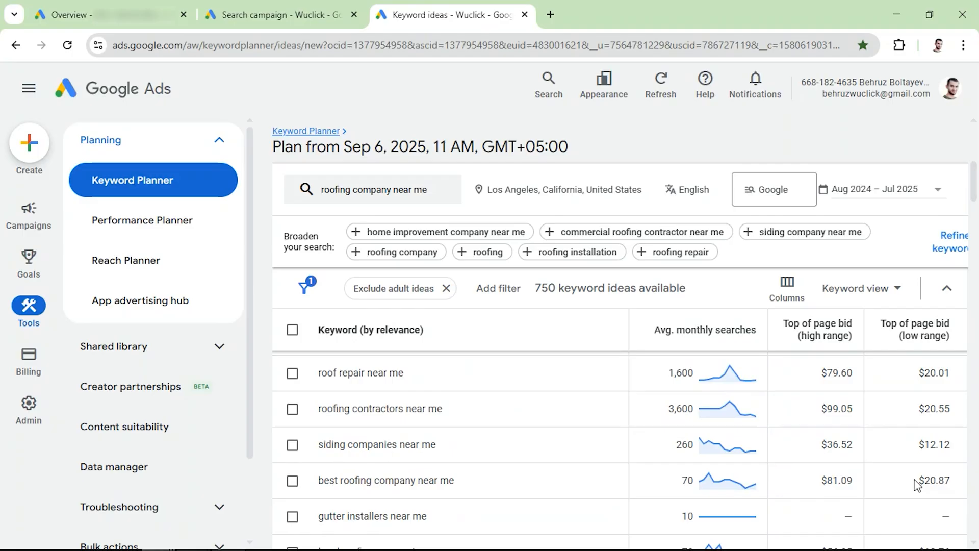
{"action": "scroll", "coordinate": [927, 408], "scroll_direction": "up", "scroll_amount": 3}
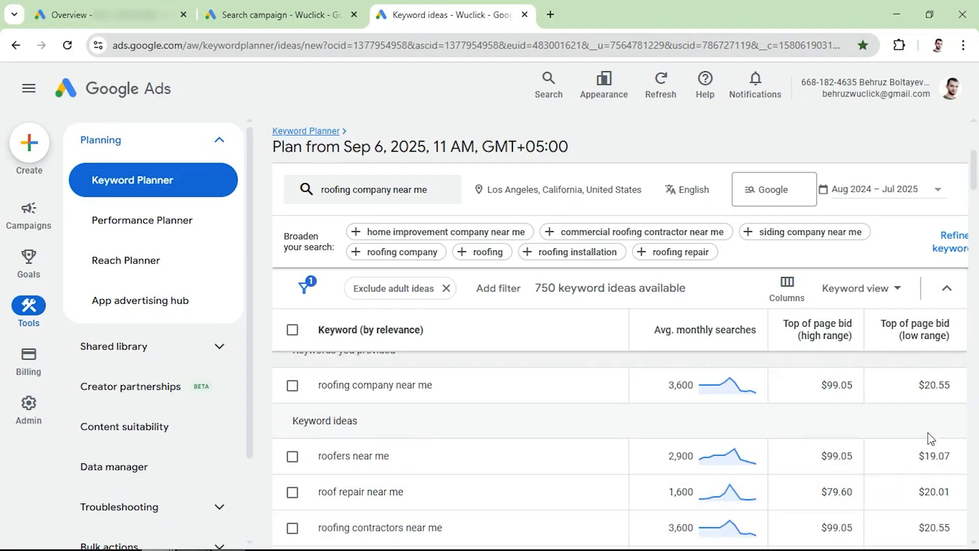
- Compare the low-range top of page bids of the keyword ideas further down the Los Angeles list
{"action": "scroll", "coordinate": [927, 454], "scroll_direction": "down", "scroll_amount": 3}
{"action": "scroll", "coordinate": [928, 457], "scroll_direction": "up", "scroll_amount": 2}
{"action": "scroll", "coordinate": [916, 454], "scroll_direction": "down", "scroll_amount": 2}
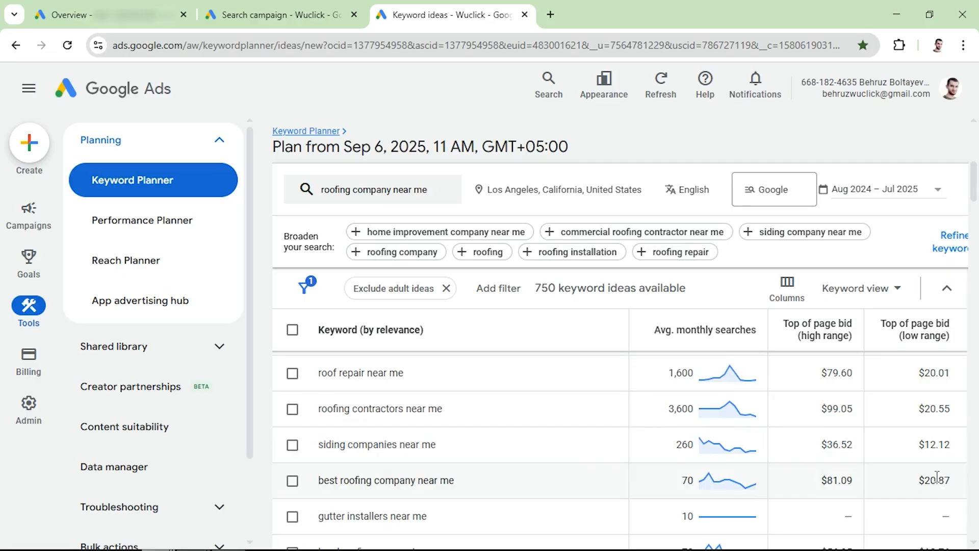
{"action": "scroll", "coordinate": [928, 474], "scroll_direction": "down", "scroll_amount": 5}
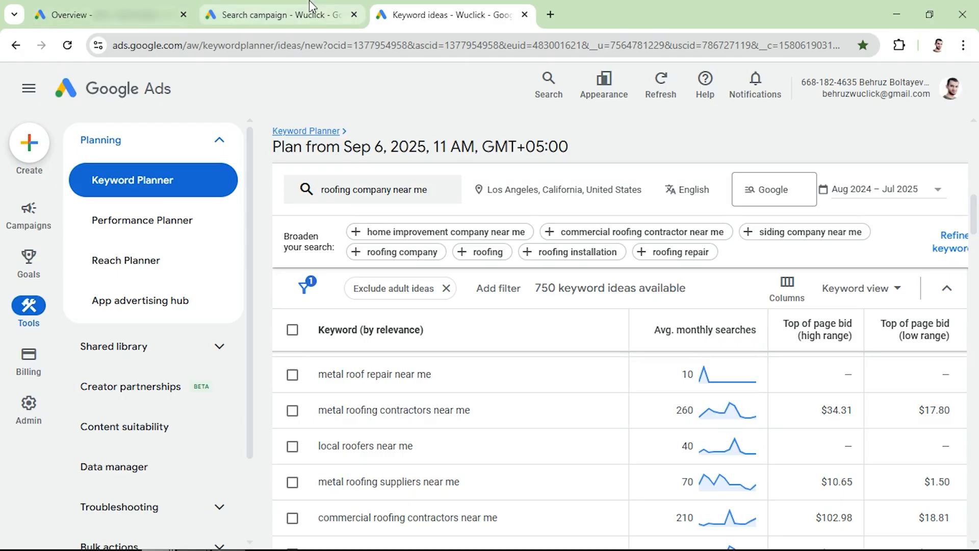
- Return to the Search campaign draft and set the bidding focus to Clicks with a maximum CPC bid limit of $20.00
{"action": "left_click", "coordinate": [281, 15]}
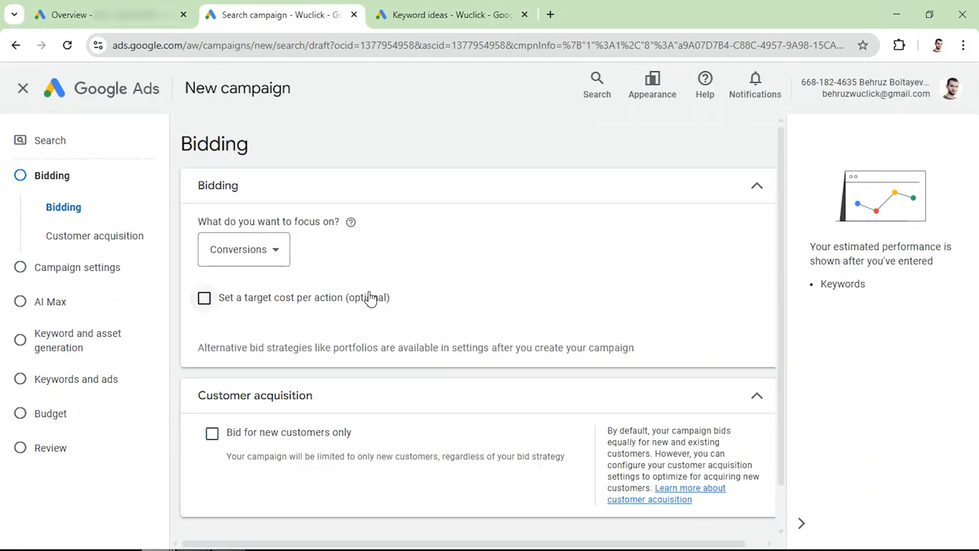
{"action": "left_click", "coordinate": [233, 260]}
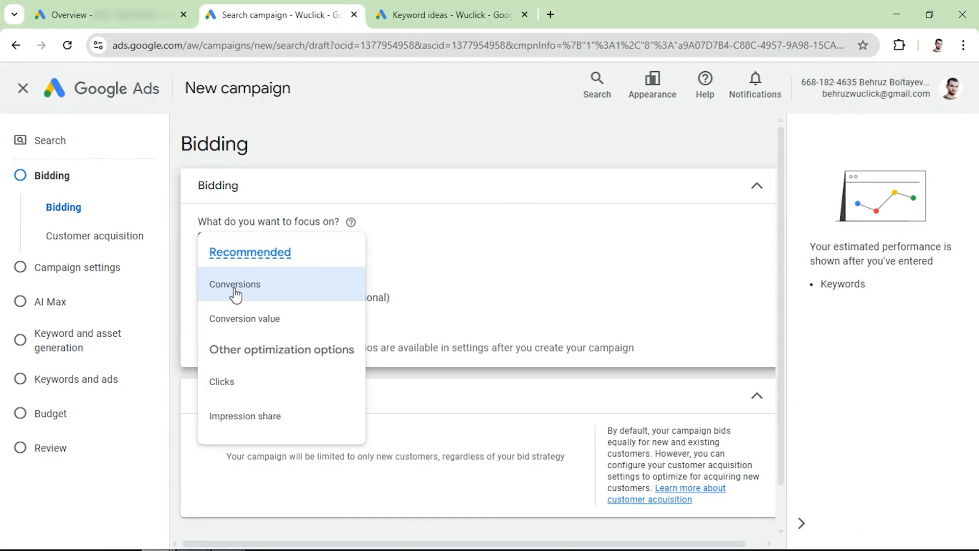
{"action": "left_click", "coordinate": [230, 392]}
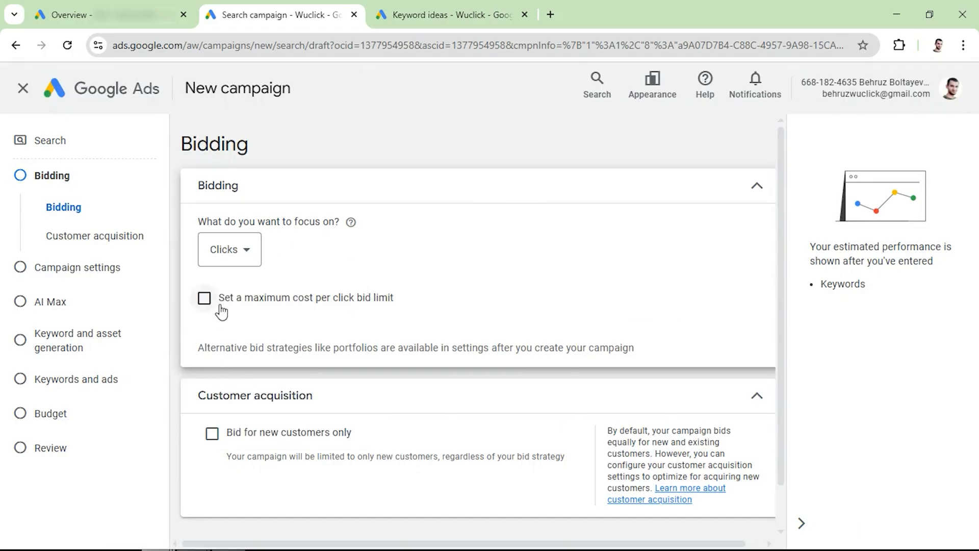
{"action": "left_click", "coordinate": [204, 299]}
{"action": "left_click", "coordinate": [253, 356]}
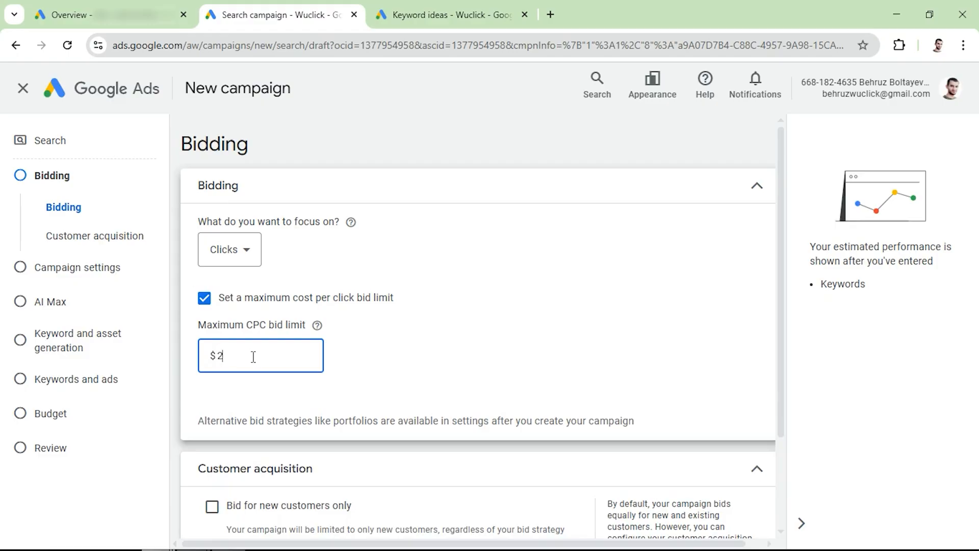
{"action": "left_click", "coordinate": [348, 377]}
{"action": "scroll", "coordinate": [357, 378], "scroll_direction": "down", "scroll_amount": 3}
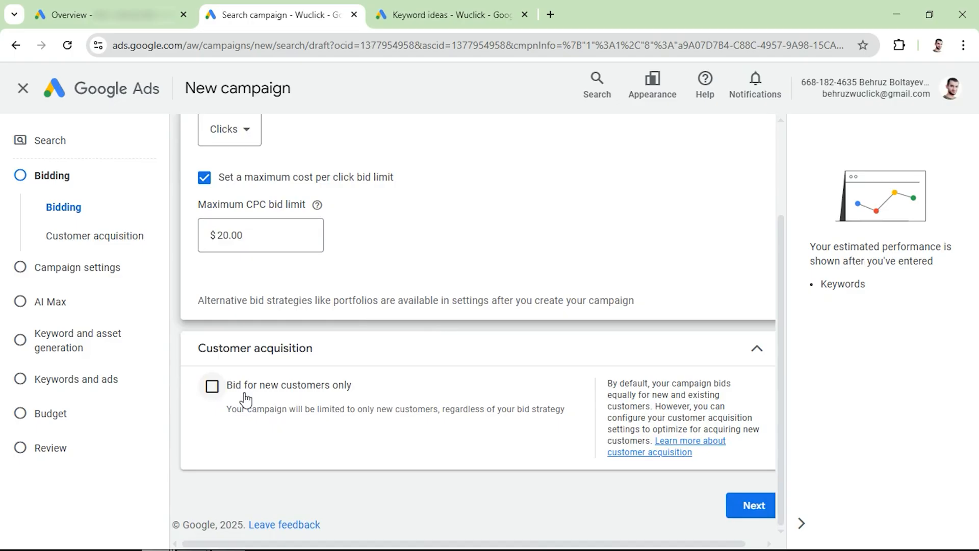
- Continue to the campaign settings and exclude both the Google Search Partners Network and the Google Display Network
{"action": "left_click", "coordinate": [751, 506]}
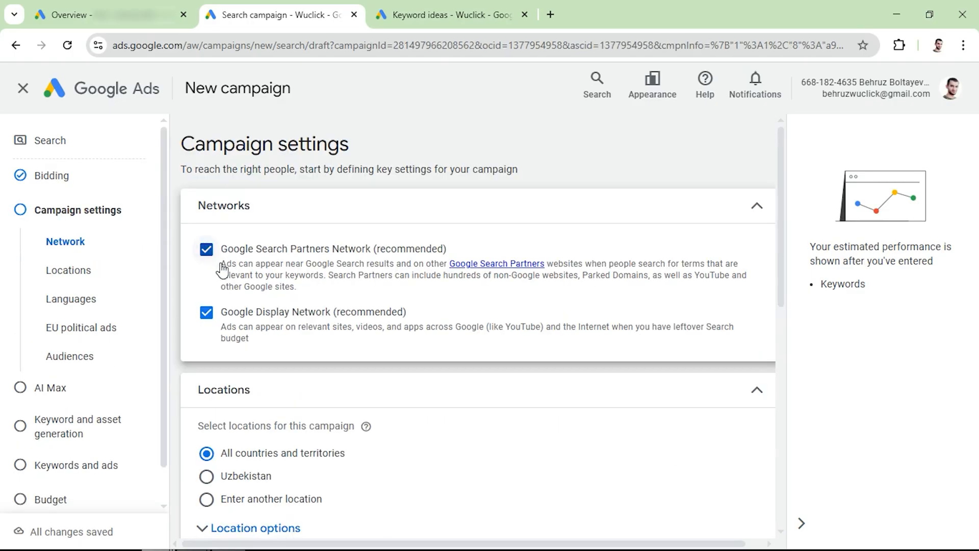
{"action": "left_click", "coordinate": [207, 249]}
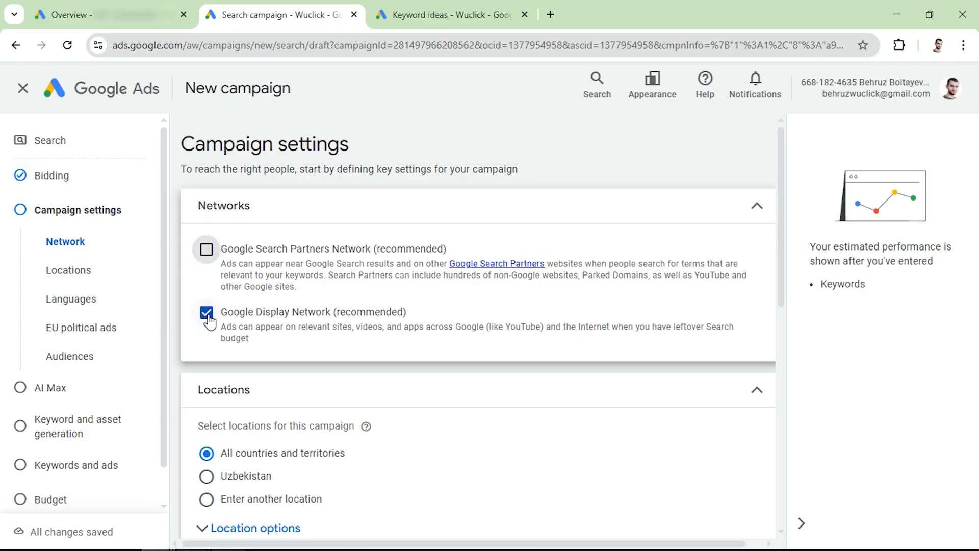
{"action": "left_click", "coordinate": [207, 312]}
- Target another location through the advanced search, including the city of Los Angeles, California, and save it
{"action": "scroll", "coordinate": [286, 314], "scroll_direction": "down", "scroll_amount": 5}
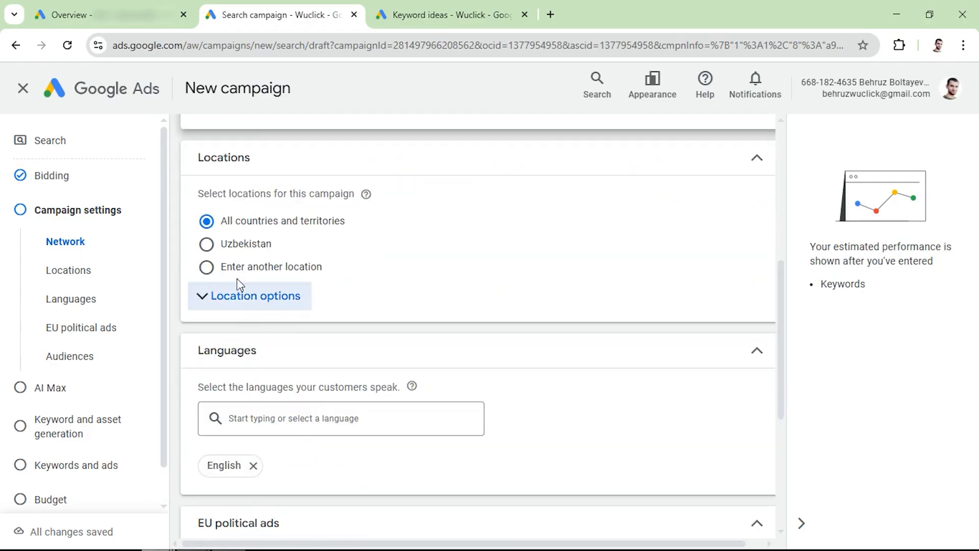
{"action": "left_click_drag", "start_coordinate": [235, 267], "coordinate": [241, 267]}
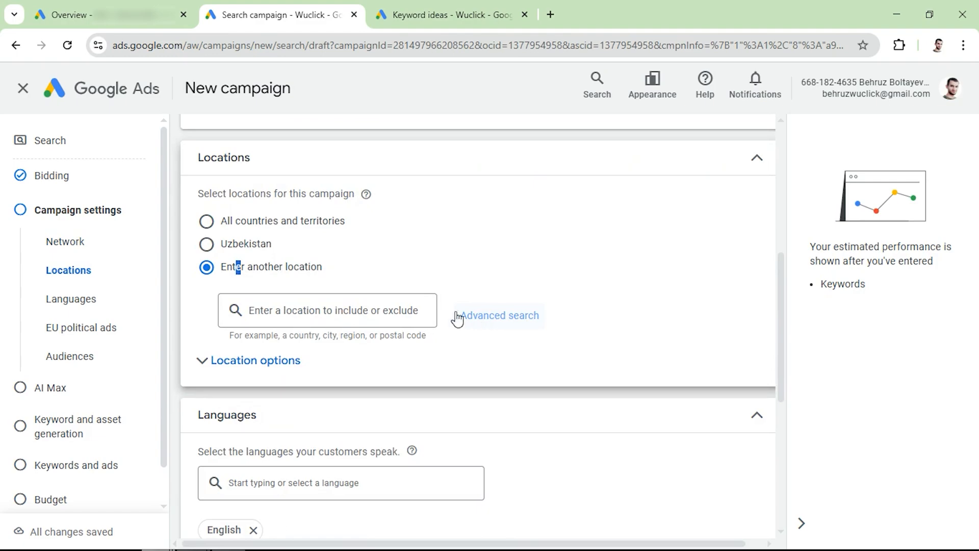
{"action": "left_click", "coordinate": [461, 318]}
{"action": "left_click", "coordinate": [203, 186]}
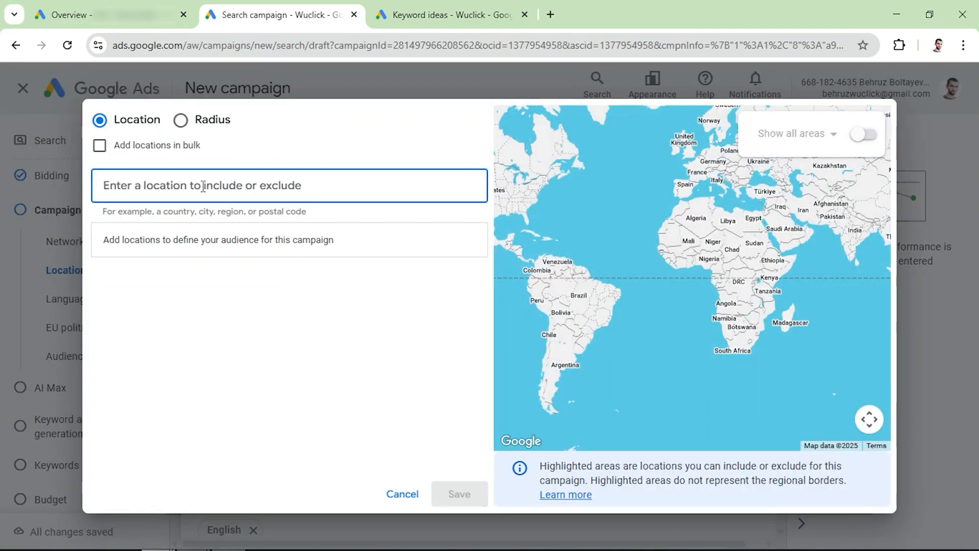
{"action": "type", "text": "los"}
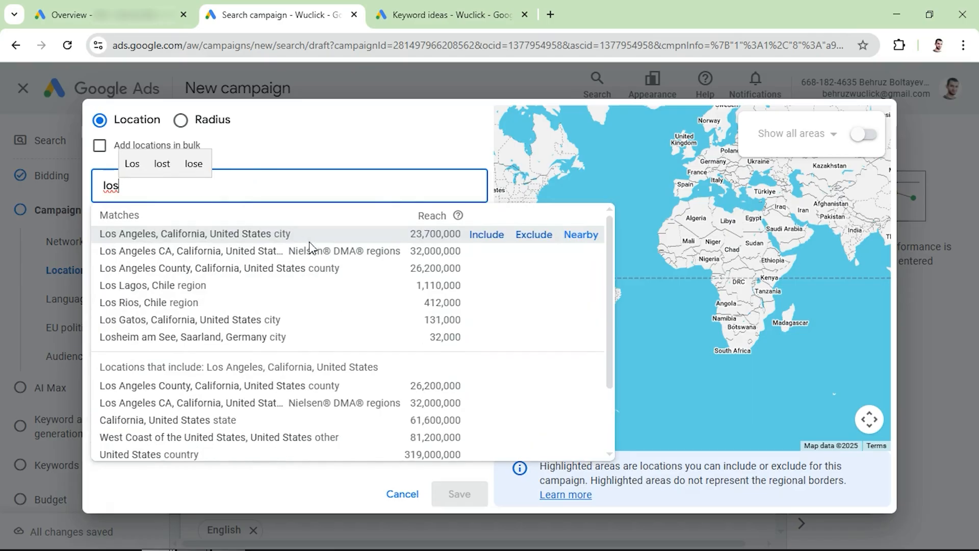
{"action": "left_click", "coordinate": [488, 235]}
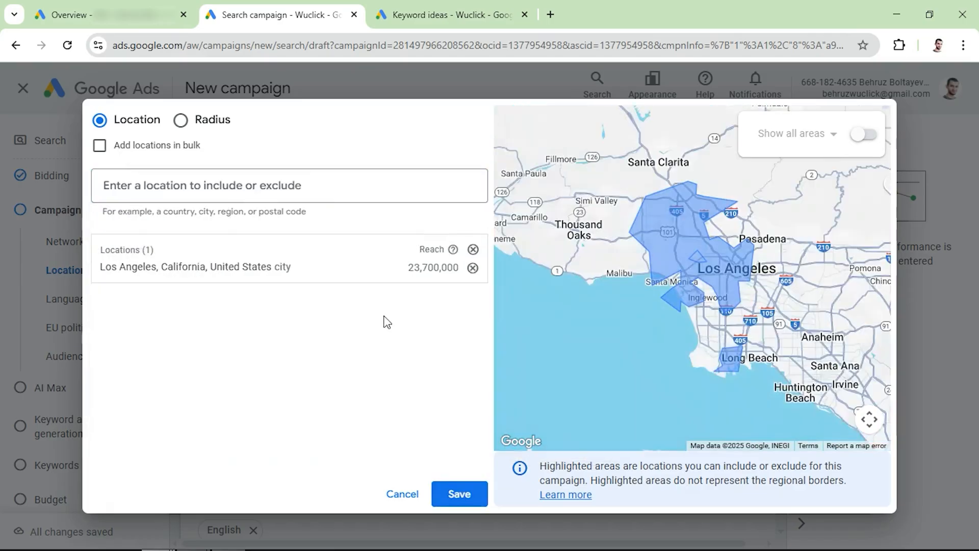
{"action": "left_click", "coordinate": [459, 494]}
- Set the location option to Presence: People in or regularly in your included locations
{"action": "scroll", "coordinate": [233, 328], "scroll_direction": "down", "scroll_amount": 2}
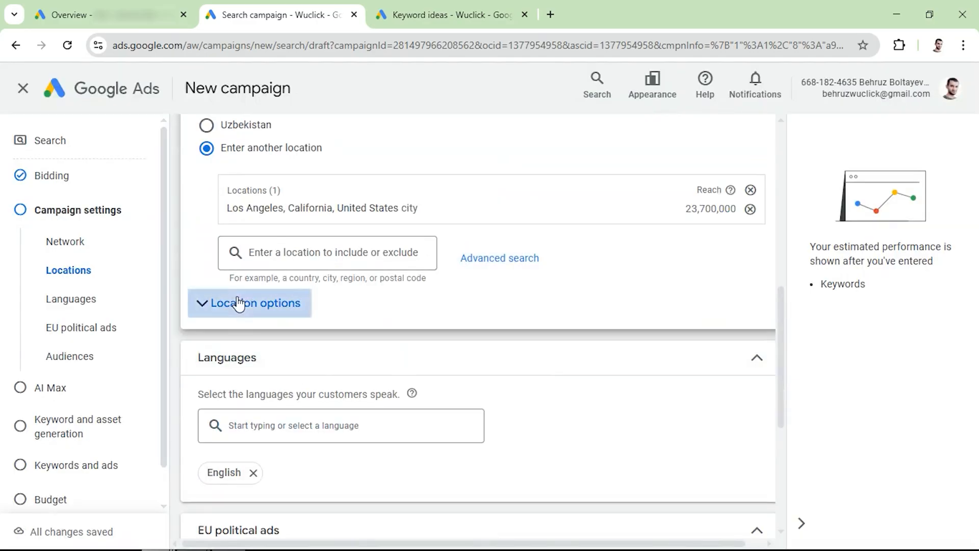
{"action": "left_click", "coordinate": [237, 304]}
{"action": "scroll", "coordinate": [243, 346], "scroll_direction": "down", "scroll_amount": 2}
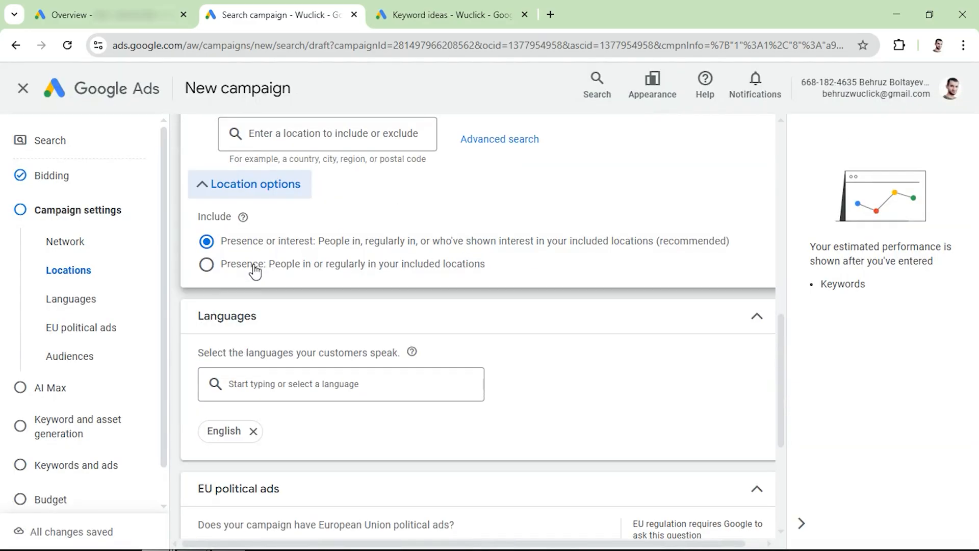
{"action": "left_click", "coordinate": [206, 265]}
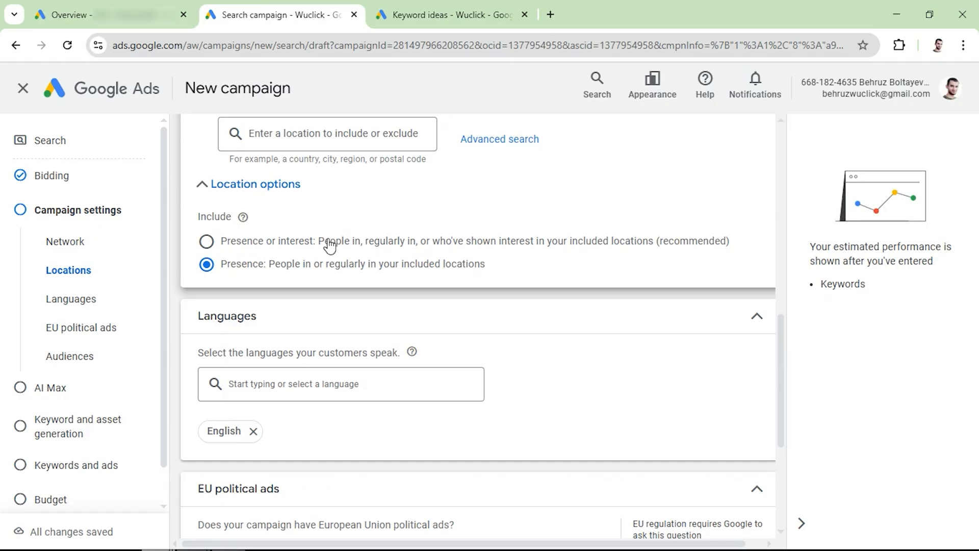
{"action": "left_click_drag", "start_coordinate": [277, 245], "coordinate": [316, 246]}
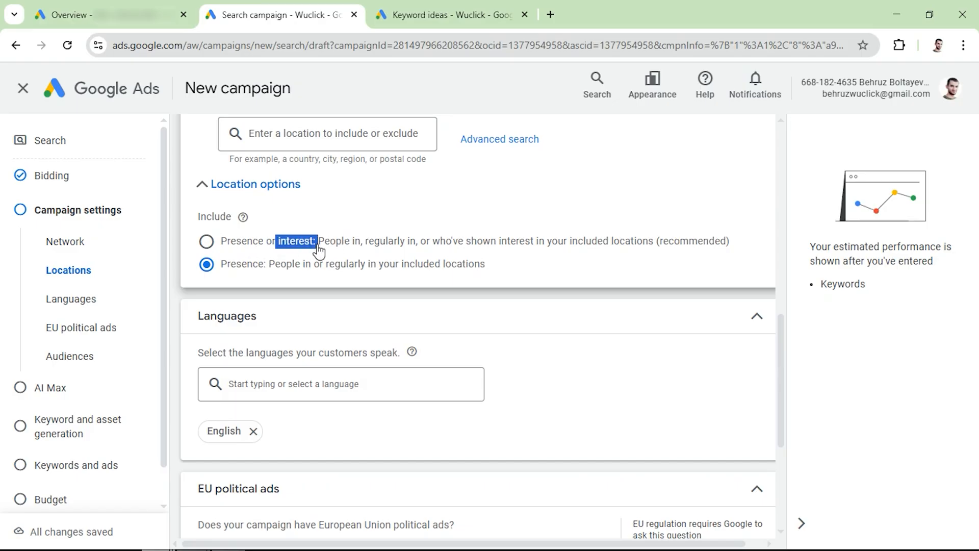
{"action": "left_click_drag", "start_coordinate": [220, 268], "coordinate": [502, 266]}
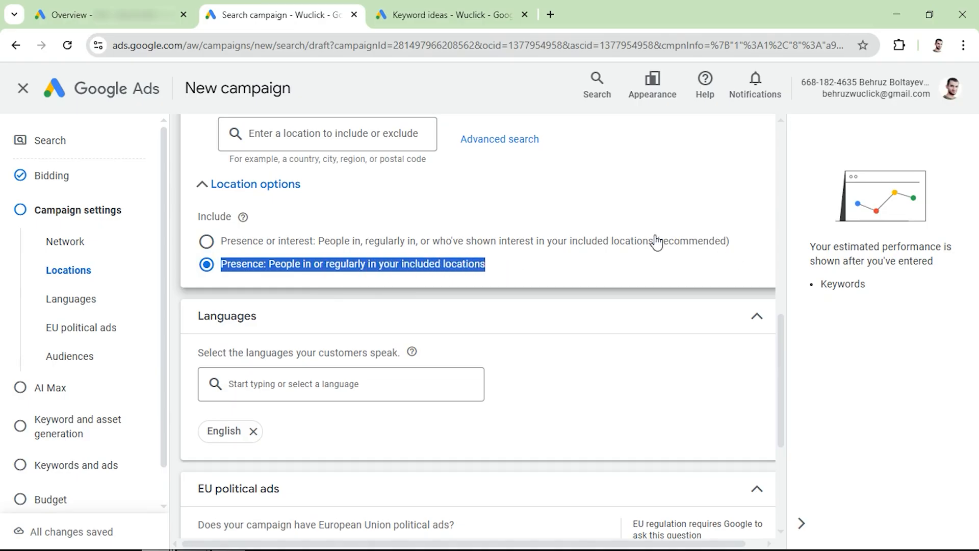
{"action": "scroll", "coordinate": [459, 245], "scroll_direction": "up", "scroll_amount": 2}
{"action": "scroll", "coordinate": [337, 228], "scroll_direction": "down", "scroll_amount": 2}
- Declare that the campaign has no EU political ads and that the account isn't planned to run them
{"action": "scroll", "coordinate": [337, 228], "scroll_direction": "down", "scroll_amount": 2}
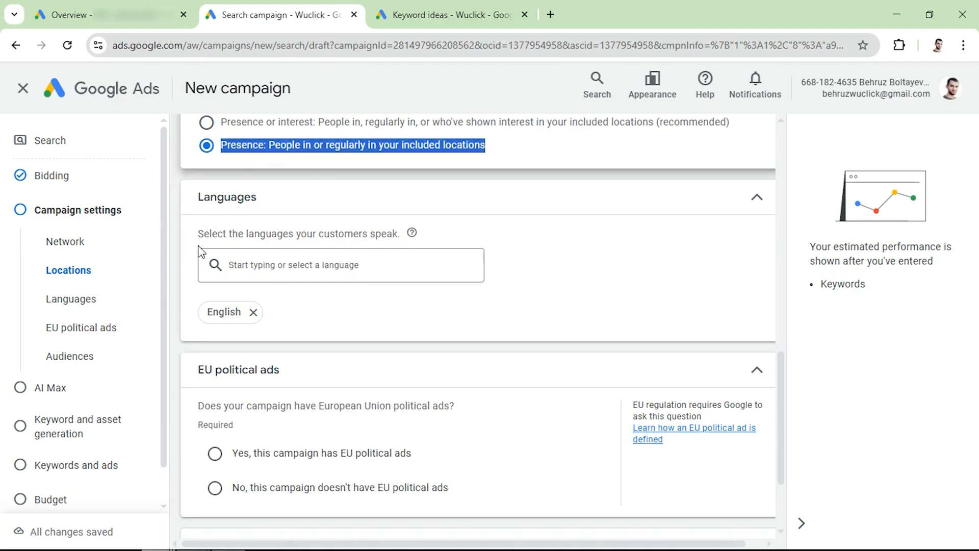
{"action": "scroll", "coordinate": [289, 309], "scroll_direction": "down", "scroll_amount": 2}
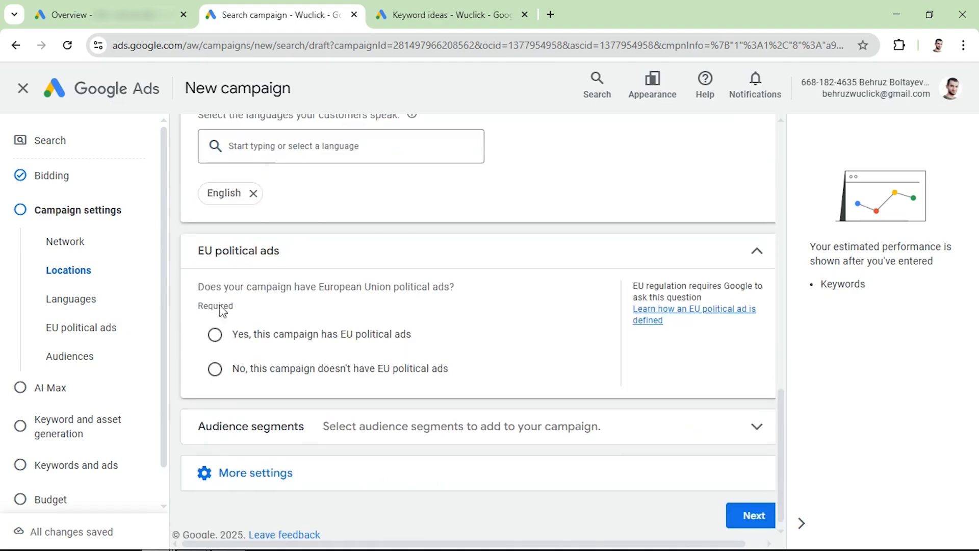
{"action": "left_click", "coordinate": [215, 369]}
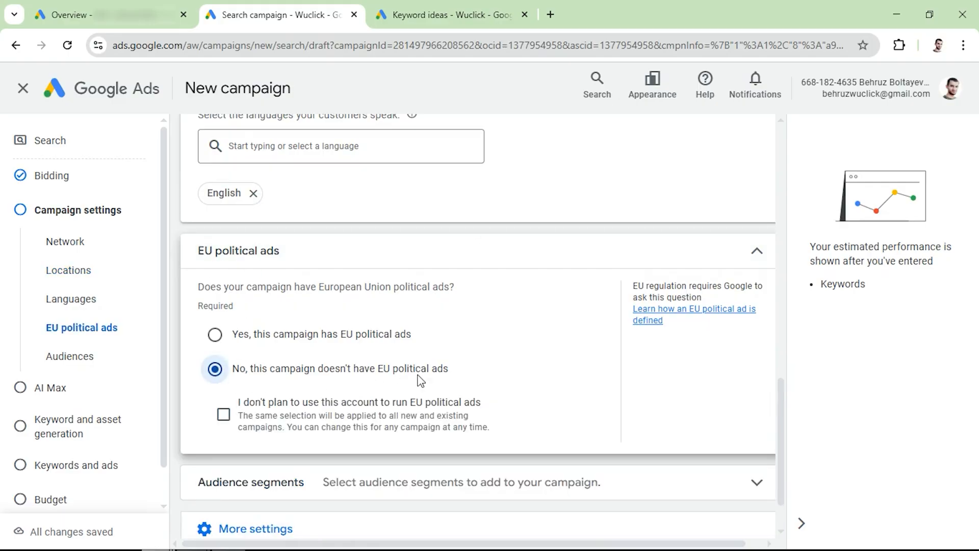
{"action": "scroll", "coordinate": [398, 377], "scroll_direction": "down", "scroll_amount": 1}
{"action": "left_click", "coordinate": [223, 348]}
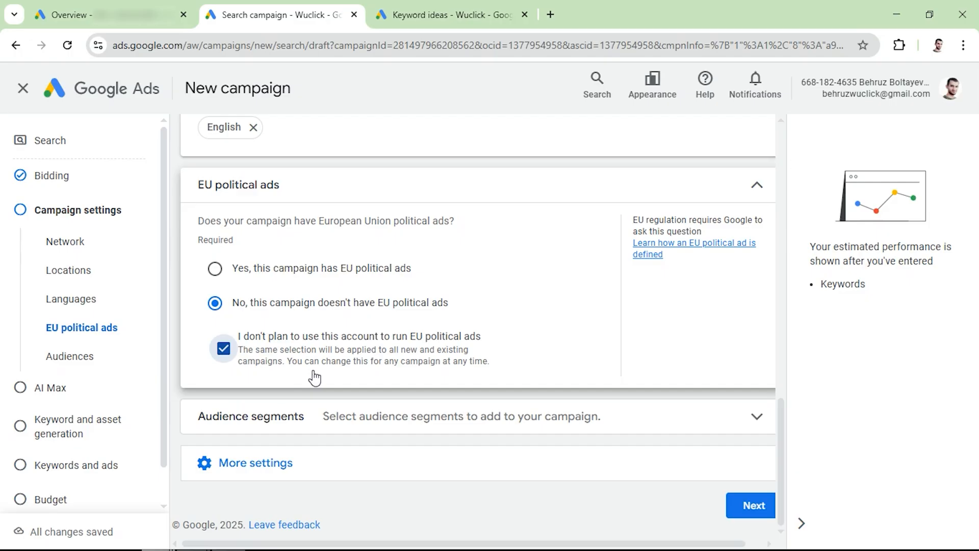
- Set the campaign's ad schedule to Mondays - Fridays from 08:00 to 17:00
{"action": "left_click", "coordinate": [240, 464]}
{"action": "scroll", "coordinate": [237, 472], "scroll_direction": "down", "scroll_amount": 3}
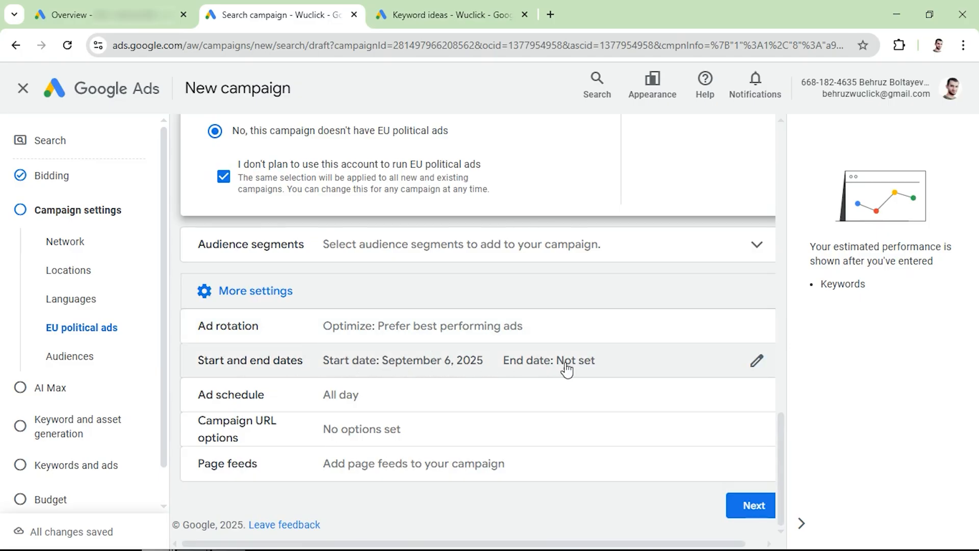
{"action": "left_click", "coordinate": [345, 403]}
{"action": "left_click", "coordinate": [248, 415]}
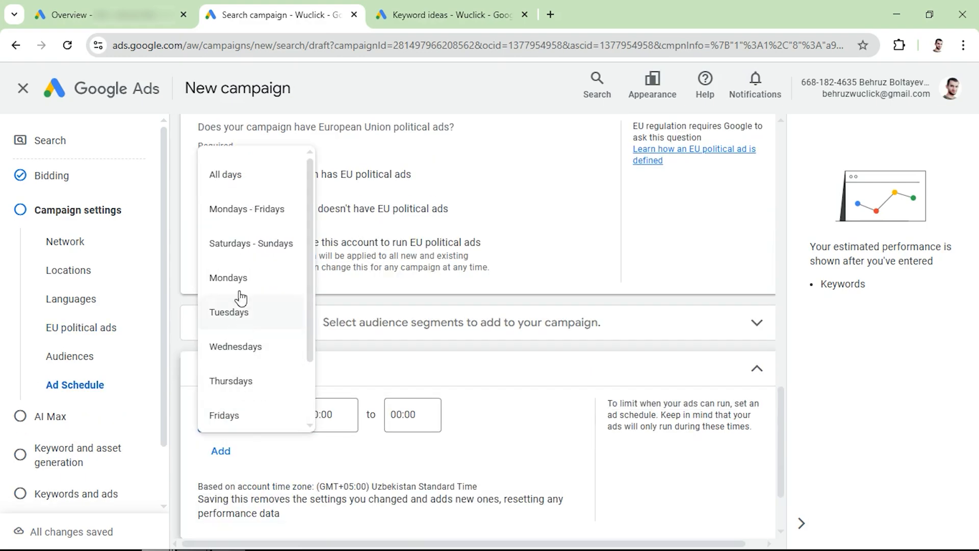
{"action": "left_click", "coordinate": [253, 221]}
{"action": "left_click", "coordinate": [348, 414]}
{"action": "scroll", "coordinate": [350, 292], "scroll_direction": "down", "scroll_amount": 15}
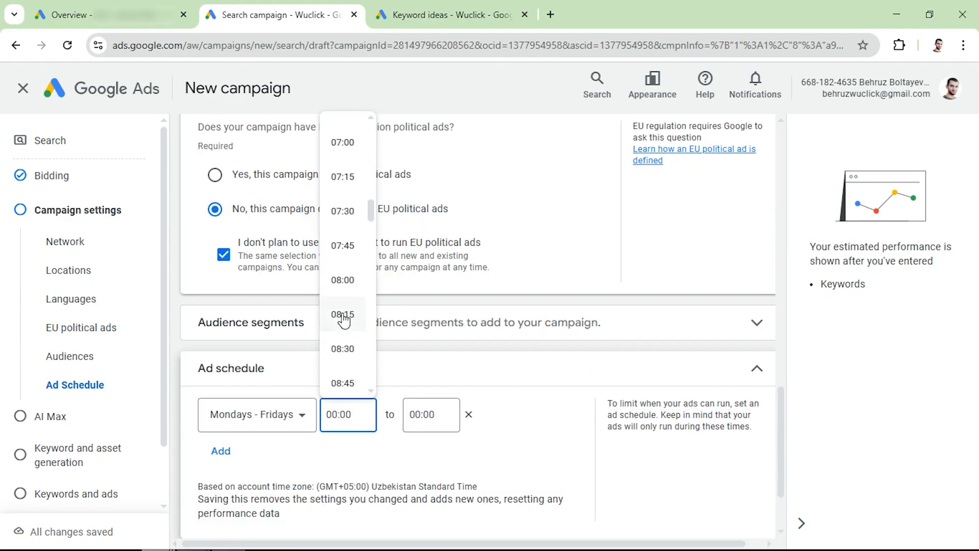
{"action": "left_click", "coordinate": [342, 280]}
{"action": "left_click", "coordinate": [426, 414]}
{"action": "scroll", "coordinate": [431, 332], "scroll_direction": "down", "scroll_amount": 10}
{"action": "left_click", "coordinate": [427, 326]}
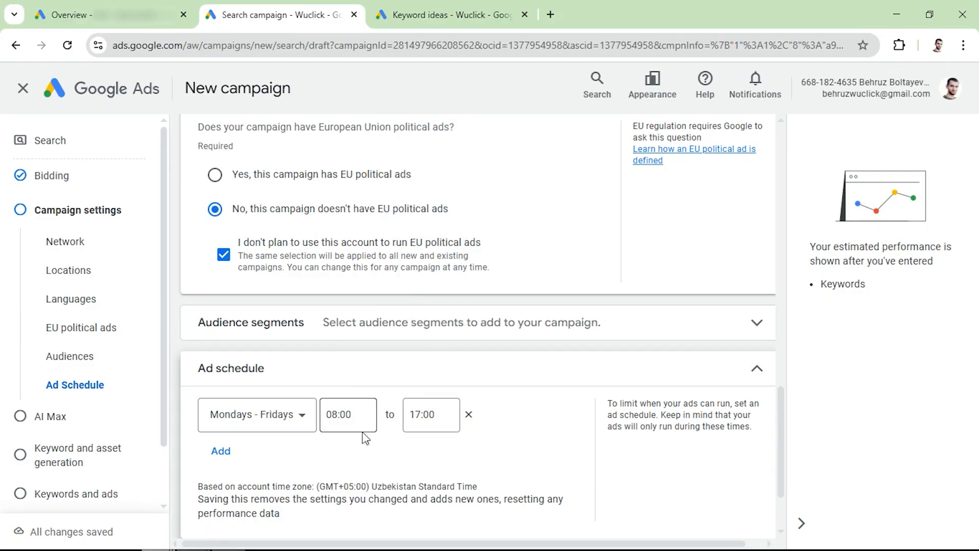
{"action": "left_click", "coordinate": [221, 451]}
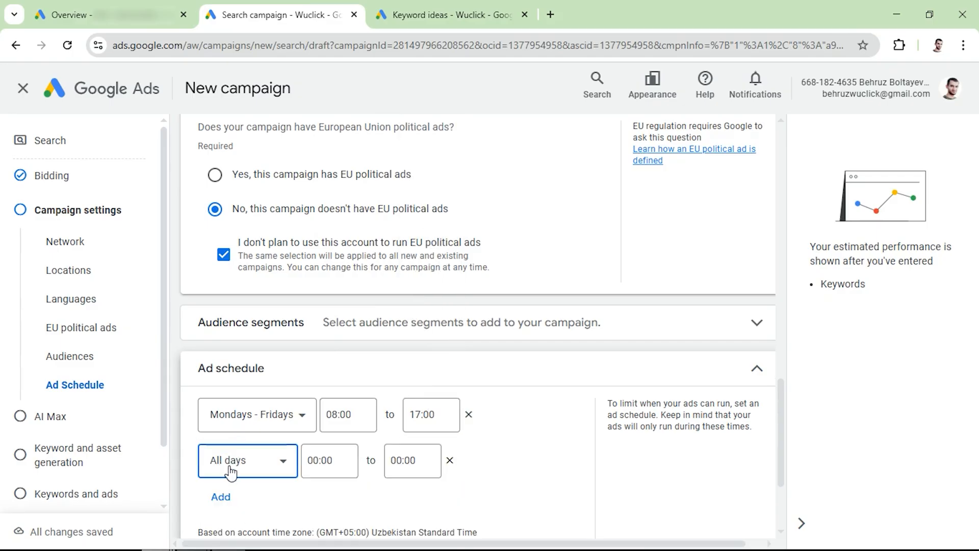
{"action": "left_click", "coordinate": [277, 462]}
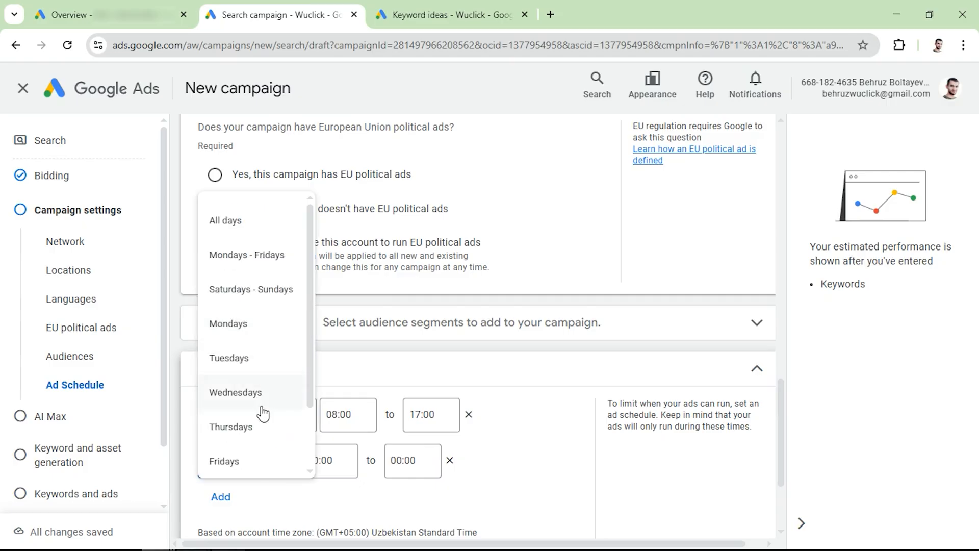
{"action": "left_click", "coordinate": [450, 460]}
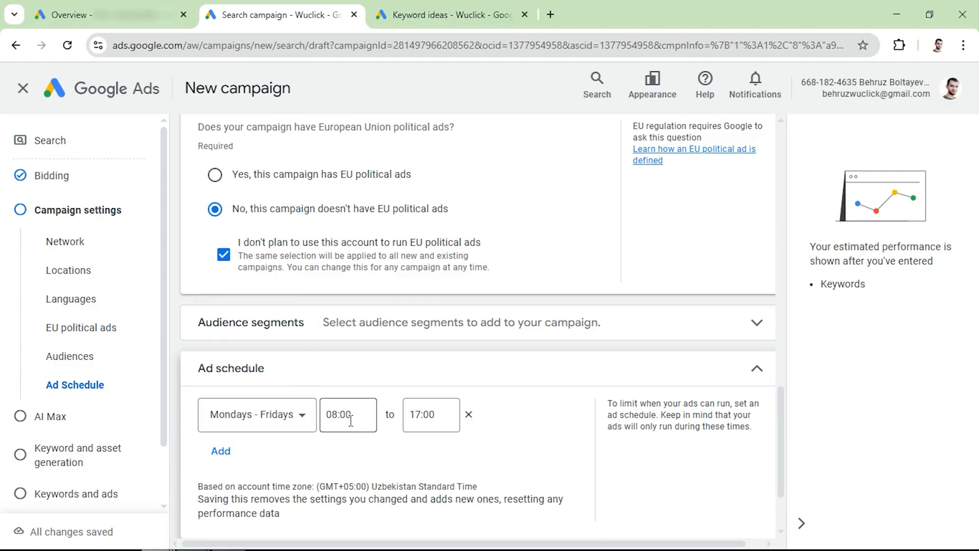
- Review the remaining additional campaign settings without changing them and continue to the AI Max stage
{"action": "scroll", "coordinate": [367, 444], "scroll_direction": "down", "scroll_amount": 2}
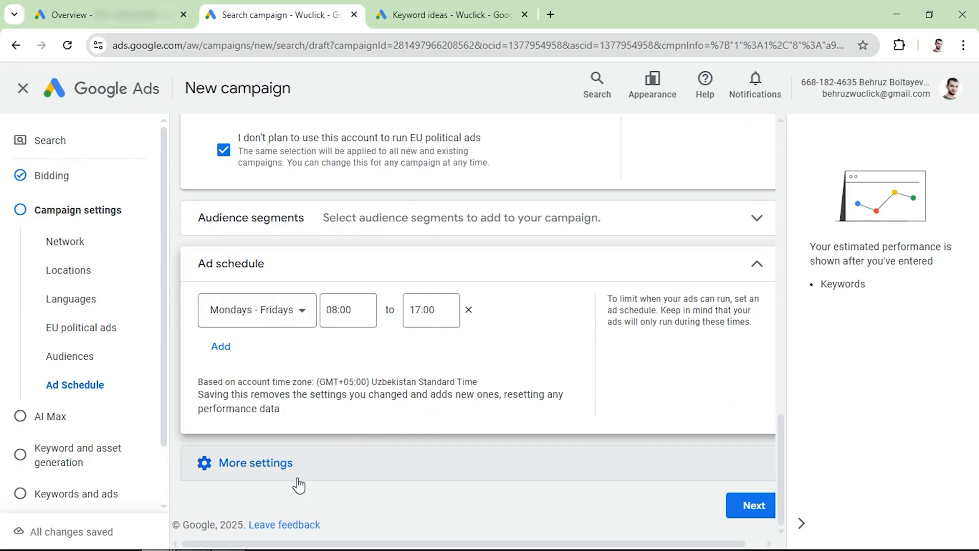
{"action": "left_click", "coordinate": [265, 472]}
{"action": "scroll", "coordinate": [265, 464], "scroll_direction": "down", "scroll_amount": 3}
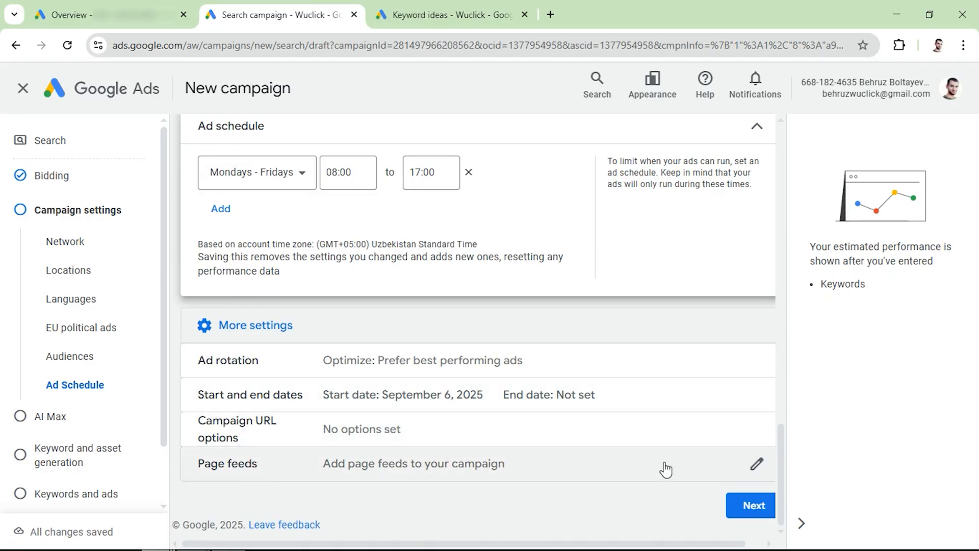
{"action": "left_click", "coordinate": [752, 510]}
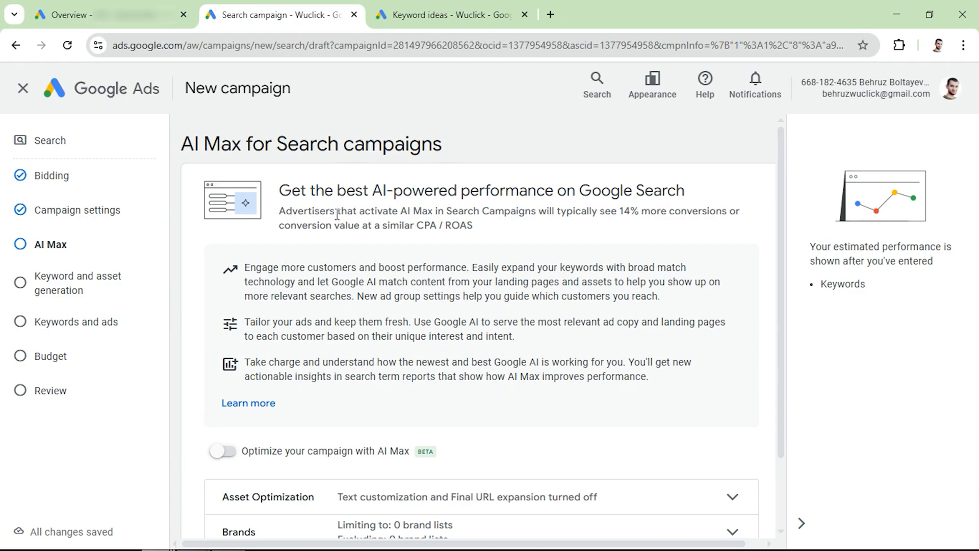
- Examine the AI Max description of how keywords are expanded with broad match technology
{"action": "left_click_drag", "start_coordinate": [525, 263], "coordinate": [698, 270]}
{"action": "left_click_drag", "start_coordinate": [379, 294], "coordinate": [293, 282]}
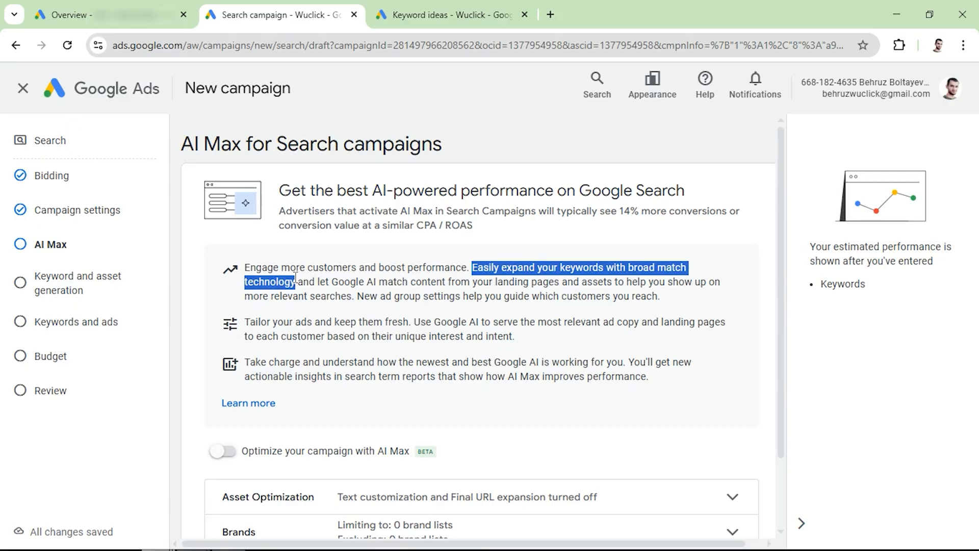
{"action": "left_click", "coordinate": [296, 278]}
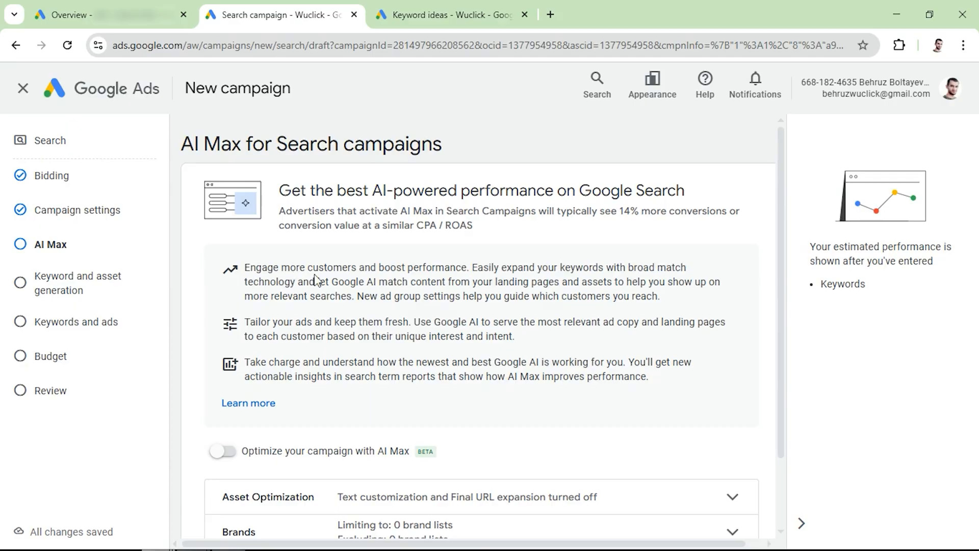
- Continue past AI Max with it left off and skip the AI keyword and asset generation stage
{"action": "scroll", "coordinate": [316, 275], "scroll_direction": "down", "scroll_amount": 2}
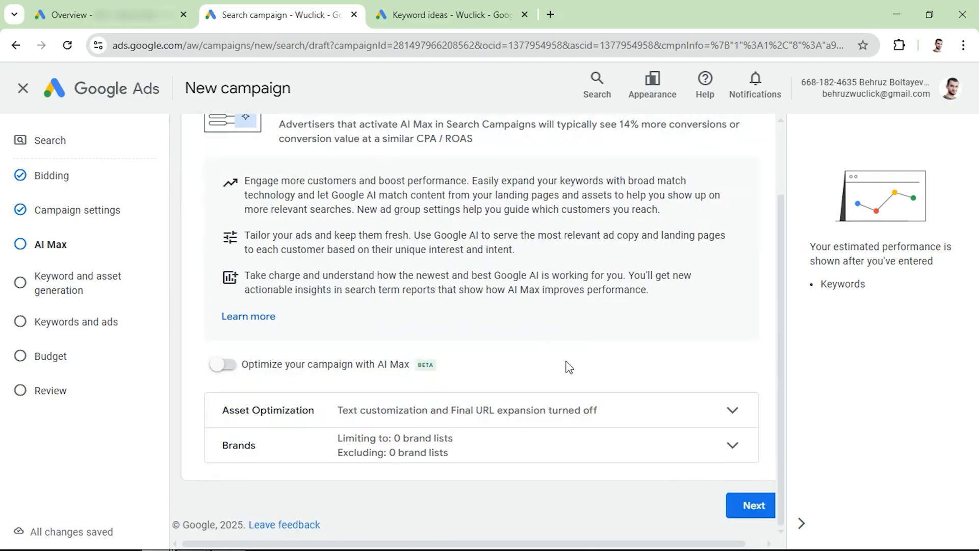
{"action": "left_click", "coordinate": [752, 506]}
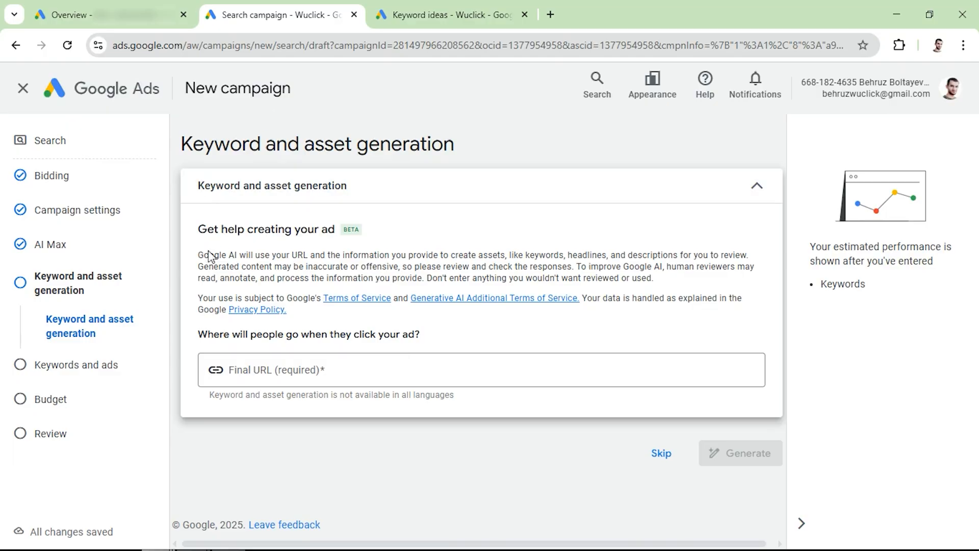
{"action": "left_click_drag", "start_coordinate": [198, 255], "coordinate": [668, 253]}
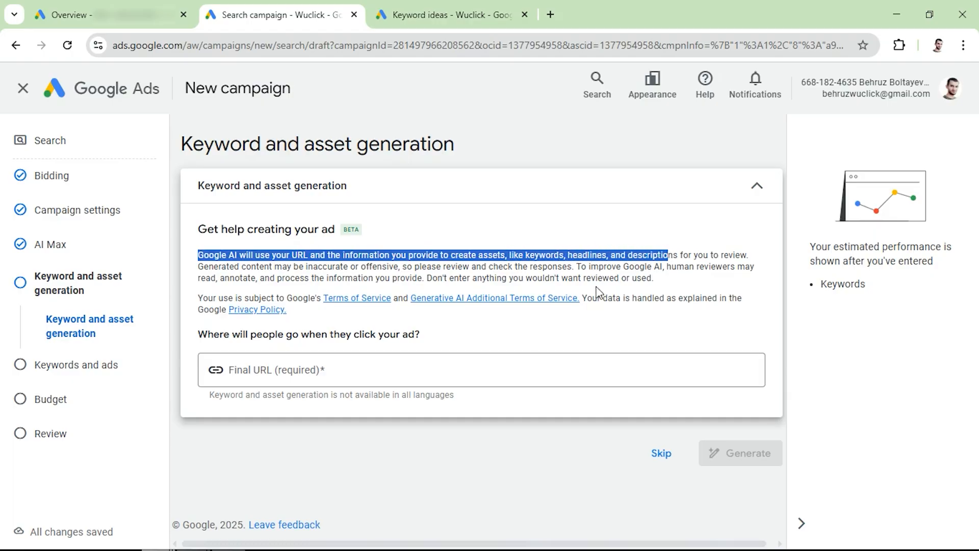
{"action": "left_click", "coordinate": [662, 453]}
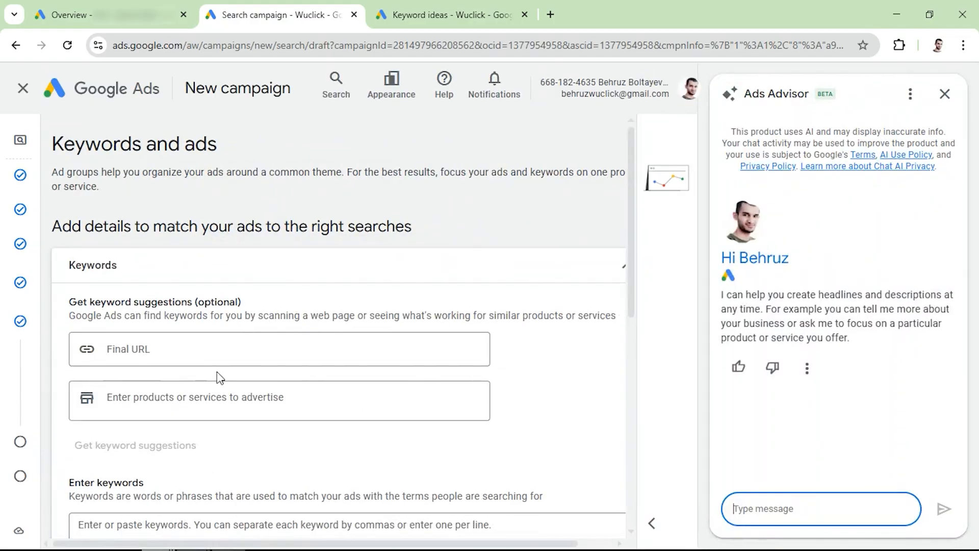
- Look over the keyword entry and ad sections of the Keywords and ads stage, placing the cursor in the empty Enter keywords field
{"action": "scroll", "coordinate": [202, 439], "scroll_direction": "down", "scroll_amount": 7}
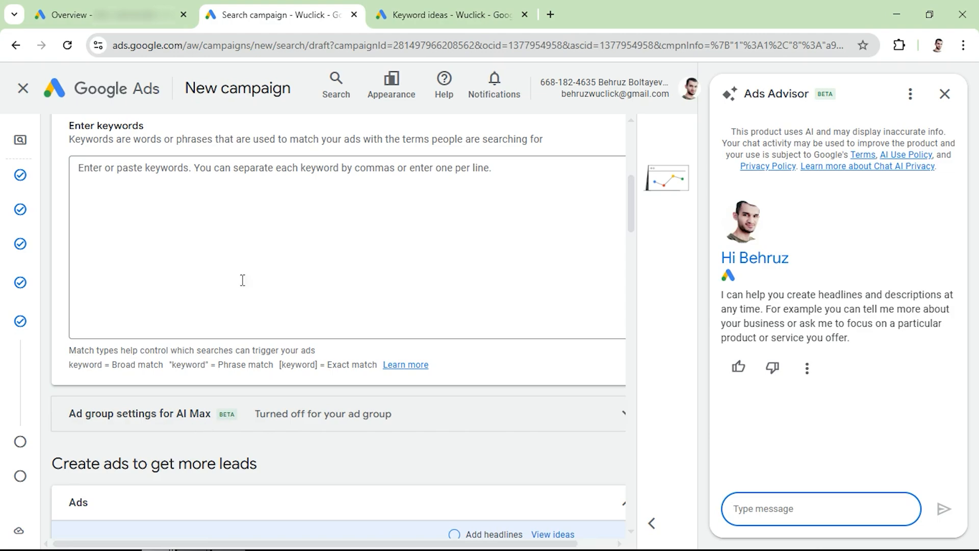
{"action": "left_click", "coordinate": [235, 235]}
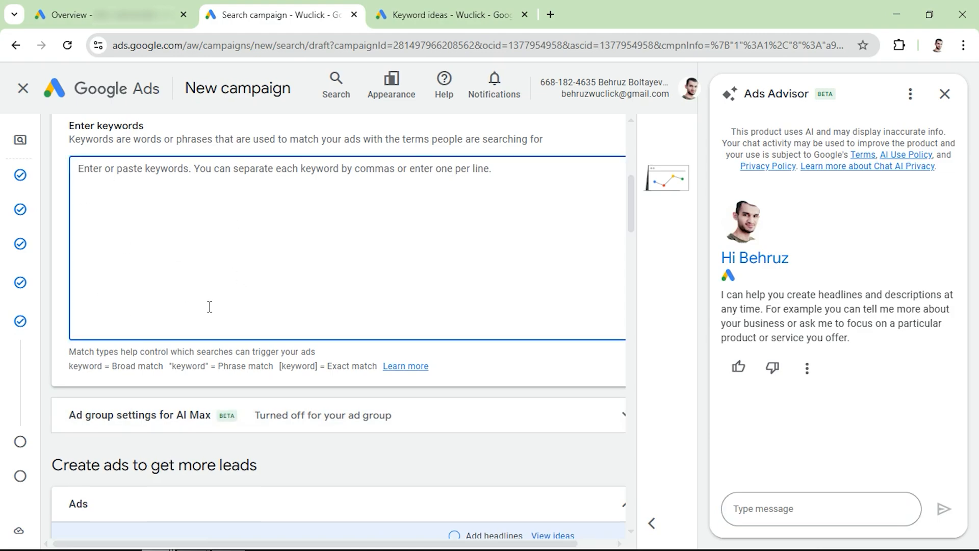
{"action": "scroll", "coordinate": [209, 308], "scroll_direction": "down", "scroll_amount": 7}
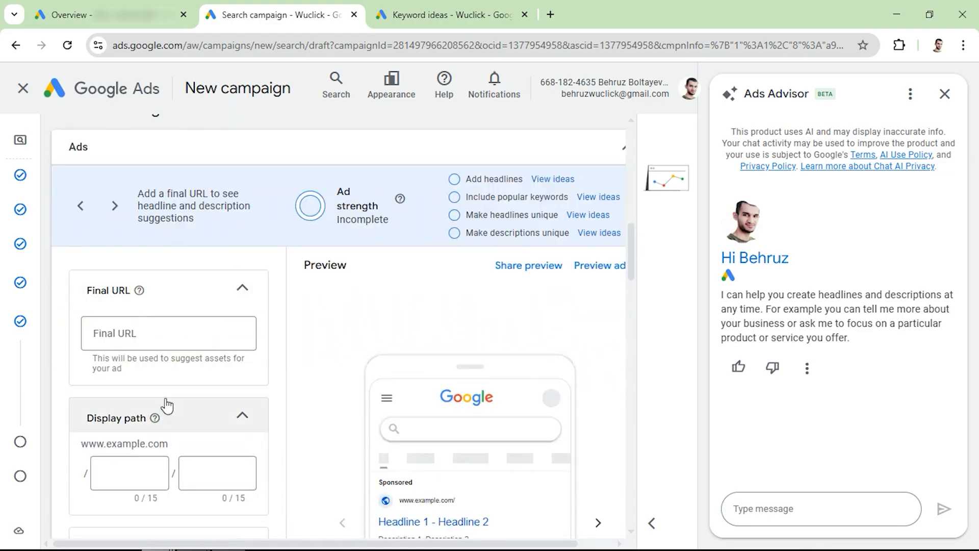
{"action": "scroll", "coordinate": [166, 402], "scroll_direction": "up", "scroll_amount": 7}
{"action": "scroll", "coordinate": [167, 398], "scroll_direction": "up", "scroll_amount": 5}
{"action": "scroll", "coordinate": [136, 356], "scroll_direction": "down", "scroll_amount": 2}
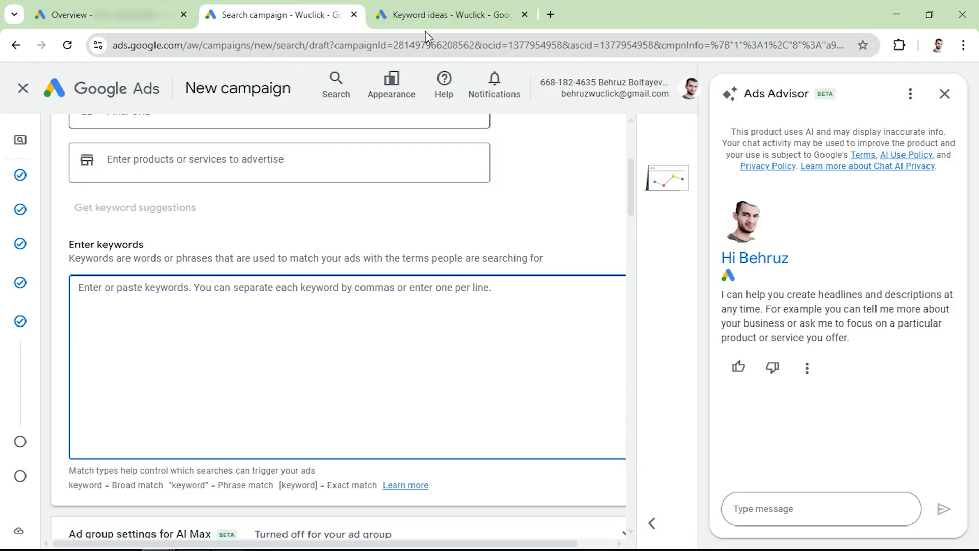
- In the open Keyword Planner results, select eight roofing keywords, including roofing company near me, roofers near me, best roofers near me and local roofing contractors
{"action": "left_click", "coordinate": [472, 6]}
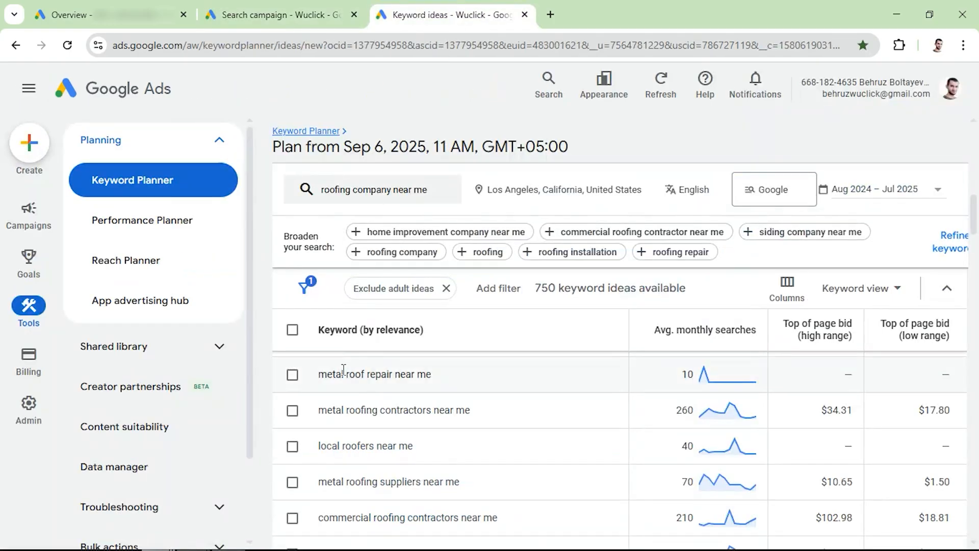
{"action": "scroll", "coordinate": [377, 395], "scroll_direction": "up", "scroll_amount": 10}
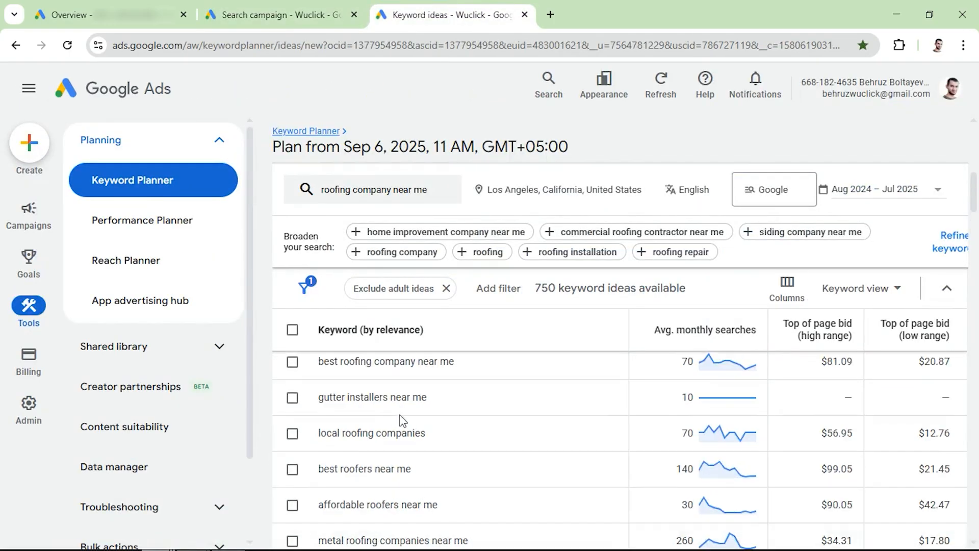
{"action": "scroll", "coordinate": [292, 434], "scroll_direction": "down", "scroll_amount": 4}
{"action": "left_click", "coordinate": [293, 372]}
{"action": "left_click", "coordinate": [292, 407]}
{"action": "left_click", "coordinate": [292, 444]}
{"action": "left_click", "coordinate": [293, 479]}
{"action": "scroll", "coordinate": [301, 472], "scroll_direction": "down", "scroll_amount": 10}
{"action": "left_click", "coordinate": [293, 434]}
{"action": "scroll", "coordinate": [298, 423], "scroll_direction": "down", "scroll_amount": 6}
{"action": "scroll", "coordinate": [298, 427], "scroll_direction": "up", "scroll_amount": 10}
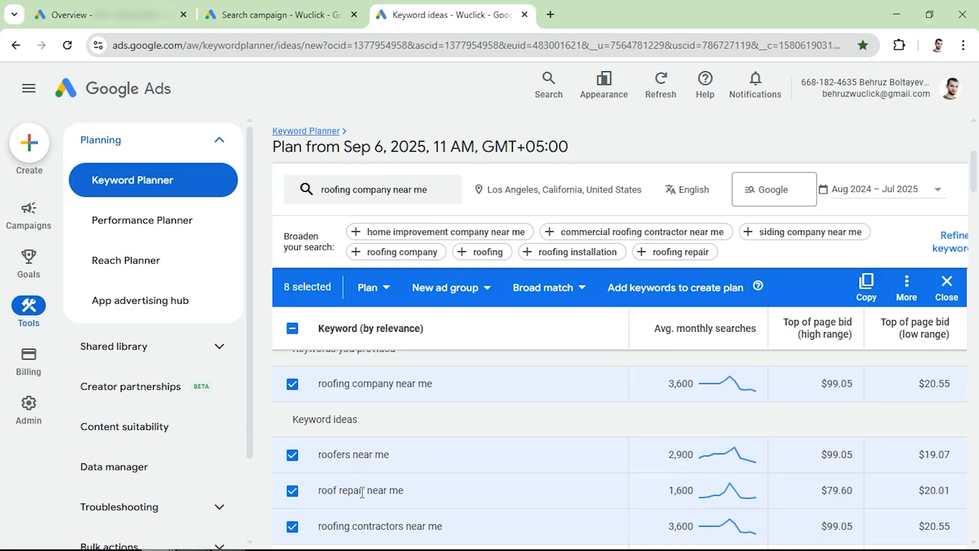
- Review the selected keywords and check the remaining keyword ideas for different services such as metal roofing contractors
{"action": "scroll", "coordinate": [411, 505], "scroll_direction": "down", "scroll_amount": 2}
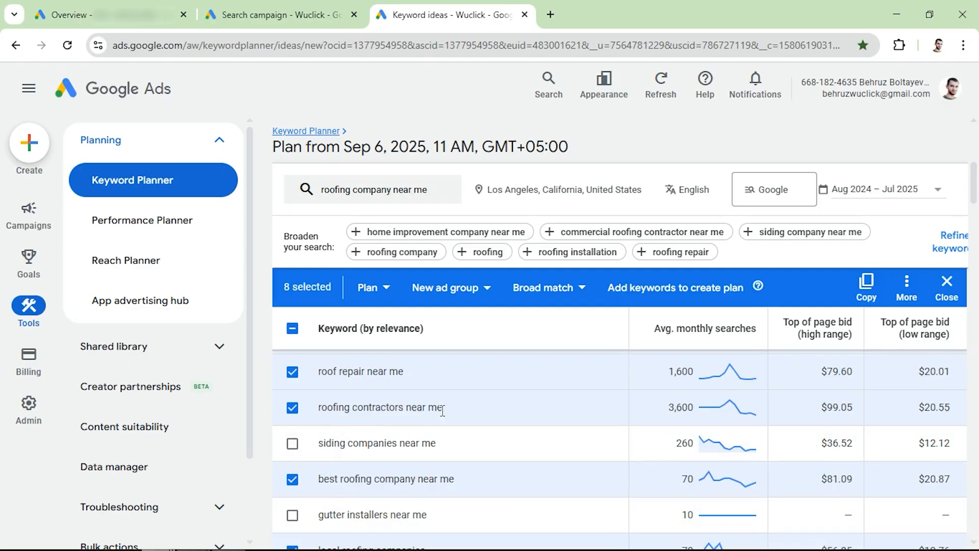
{"action": "scroll", "coordinate": [479, 491], "scroll_direction": "down", "scroll_amount": 2}
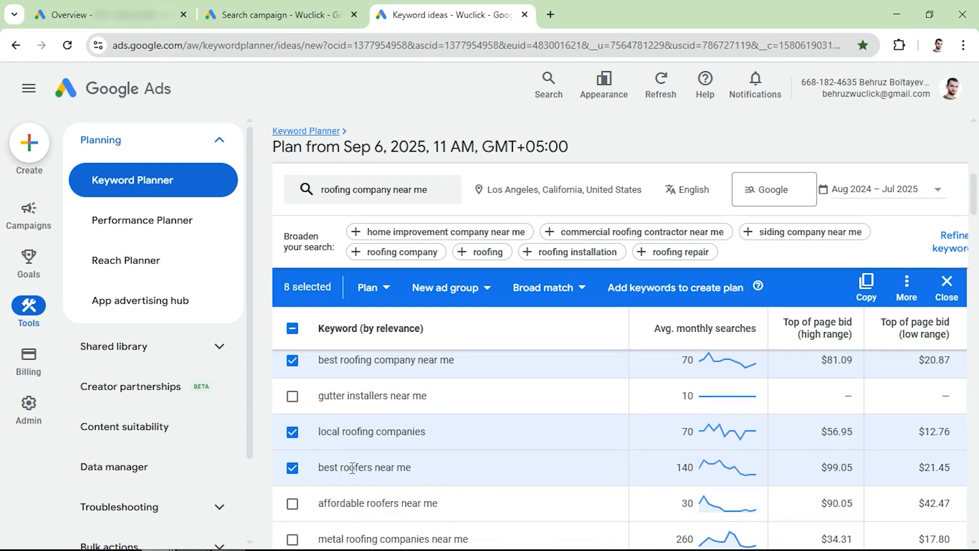
{"action": "scroll", "coordinate": [326, 464], "scroll_direction": "down", "scroll_amount": 4}
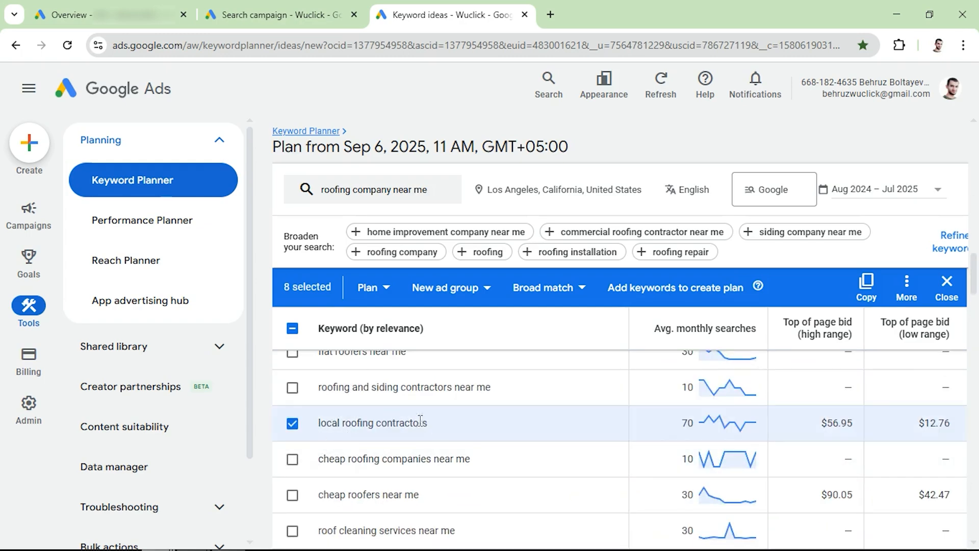
{"action": "scroll", "coordinate": [327, 456], "scroll_direction": "down", "scroll_amount": 6}
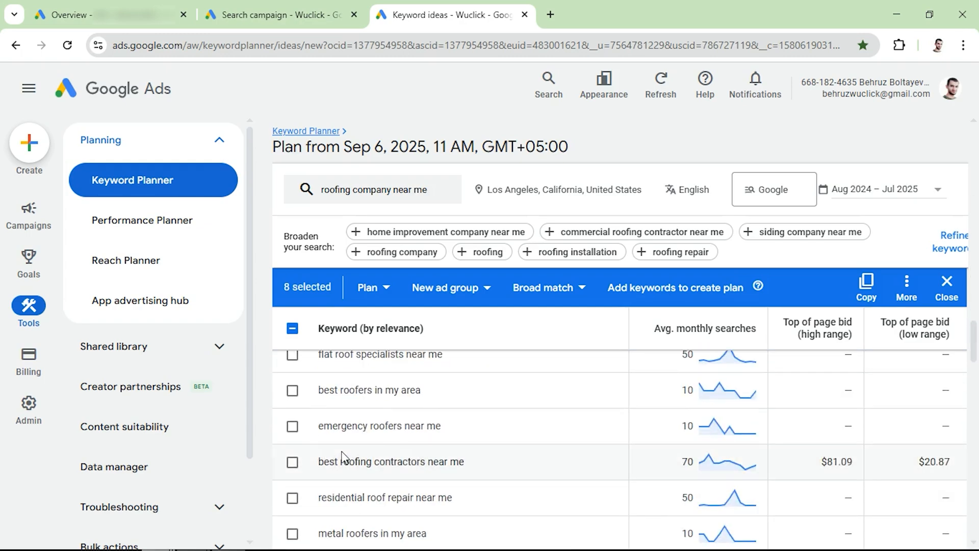
{"action": "scroll", "coordinate": [342, 455], "scroll_direction": "down", "scroll_amount": 8}
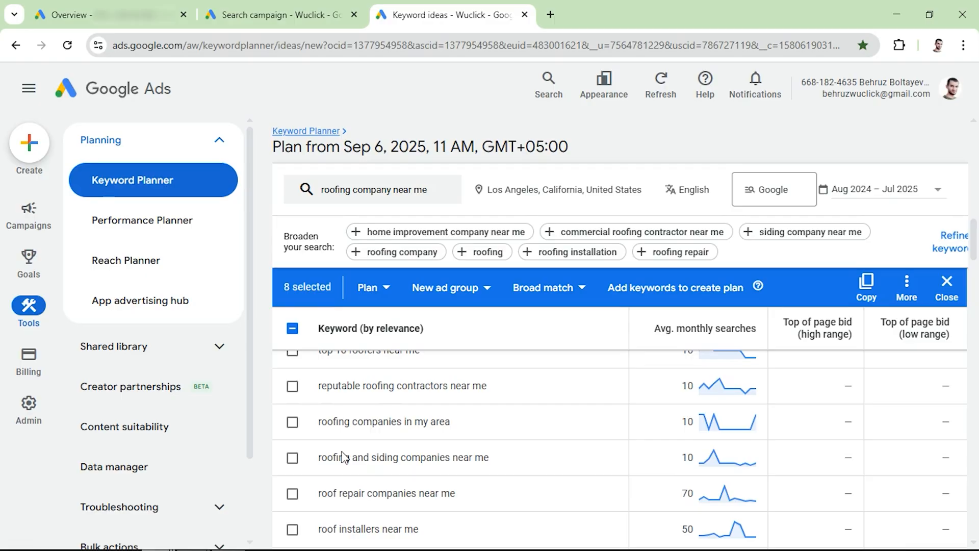
{"action": "scroll", "coordinate": [316, 433], "scroll_direction": "down", "scroll_amount": 5}
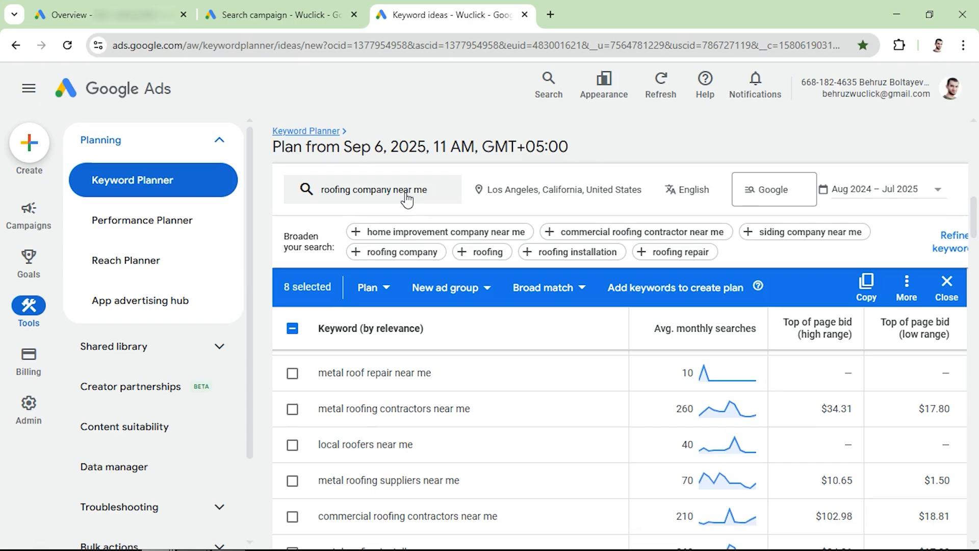
{"action": "left_click_drag", "start_coordinate": [318, 409], "coordinate": [436, 405]}
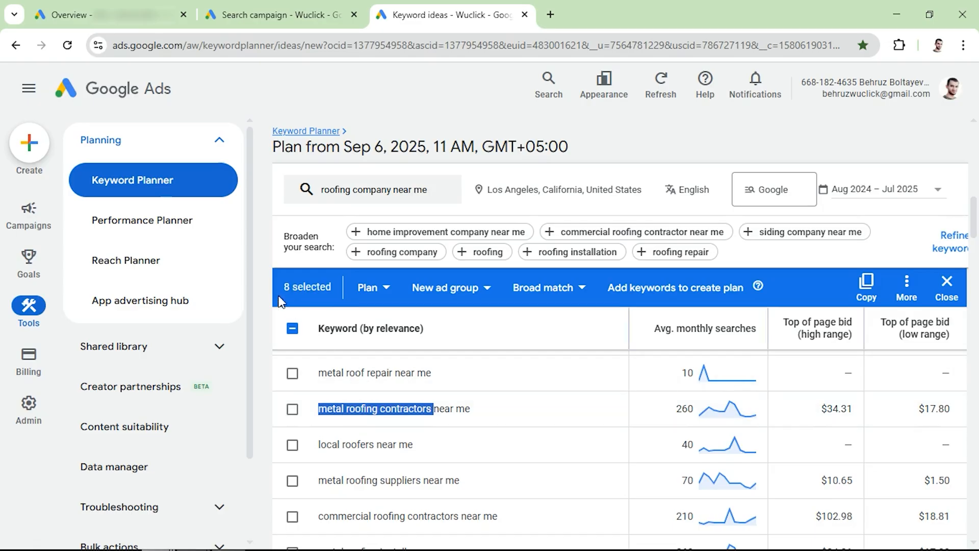
- Copy the eight selected keywords from Keyword Planner into the campaign's Enter keywords field
{"action": "left_click", "coordinate": [867, 284]}
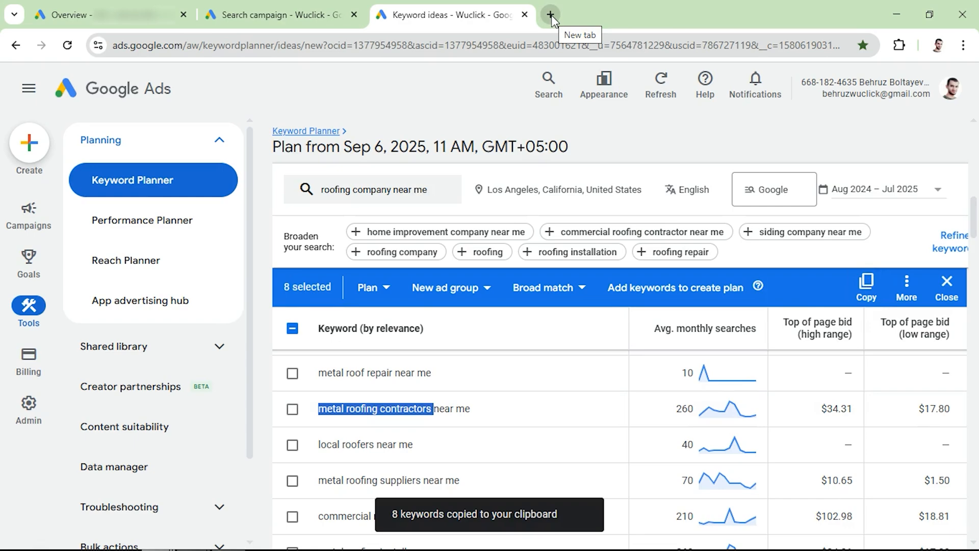
{"action": "left_click", "coordinate": [261, 11]}
{"action": "key", "text": "ctrl+v"}
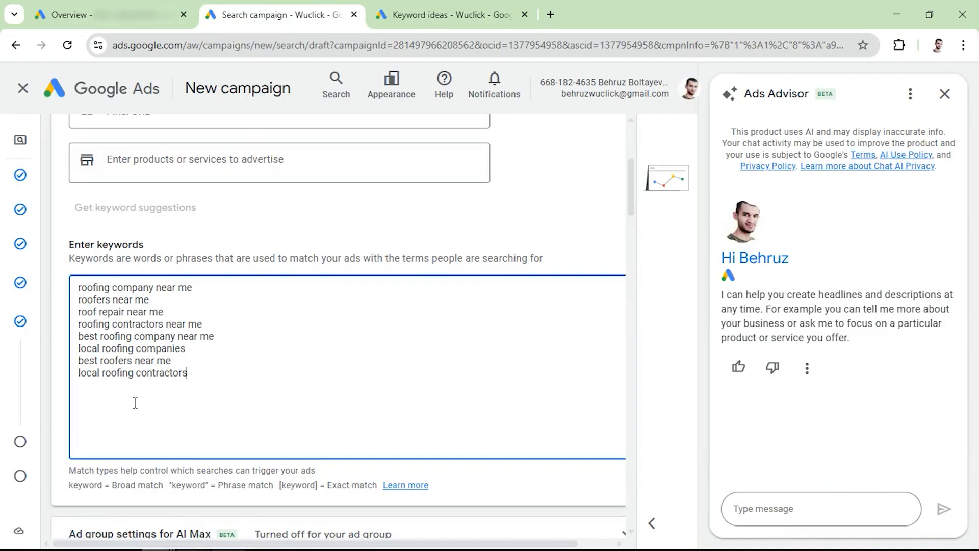
- Examine the notation for broad, phrase and exact match types below the campaign's keyword list
{"action": "left_click_drag", "start_coordinate": [73, 494], "coordinate": [127, 498]}
{"action": "left_click_drag", "start_coordinate": [78, 452], "coordinate": [281, 457]}
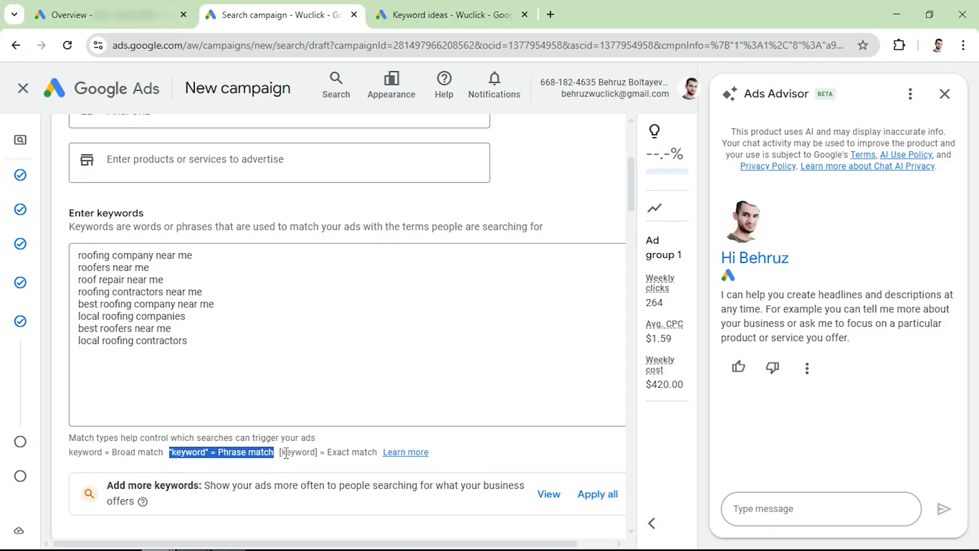
{"action": "mouse_move", "coordinate": [268, 452]}
{"action": "left_mouse_down"}
{"action": "mouse_move", "coordinate": [345, 451]}
{"action": "mouse_move", "coordinate": [280, 457]}
{"action": "left_mouse_up"}
- Copy the campaign's keyword list into the first word list of the Keyword Match Type Tool at keywordmatchtypetool.com
{"action": "left_click_drag", "start_coordinate": [225, 346], "coordinate": [44, 263]}
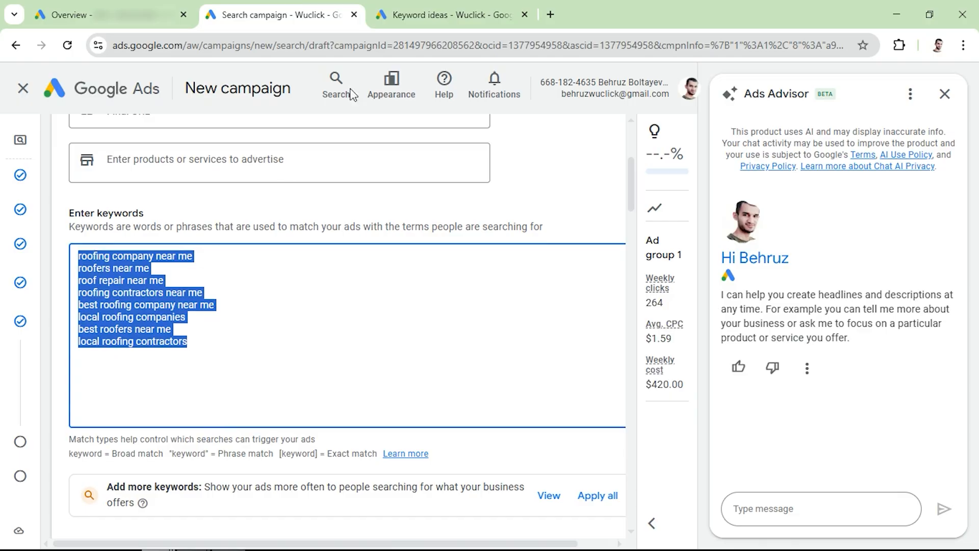
{"action": "left_click", "coordinate": [551, 14]}
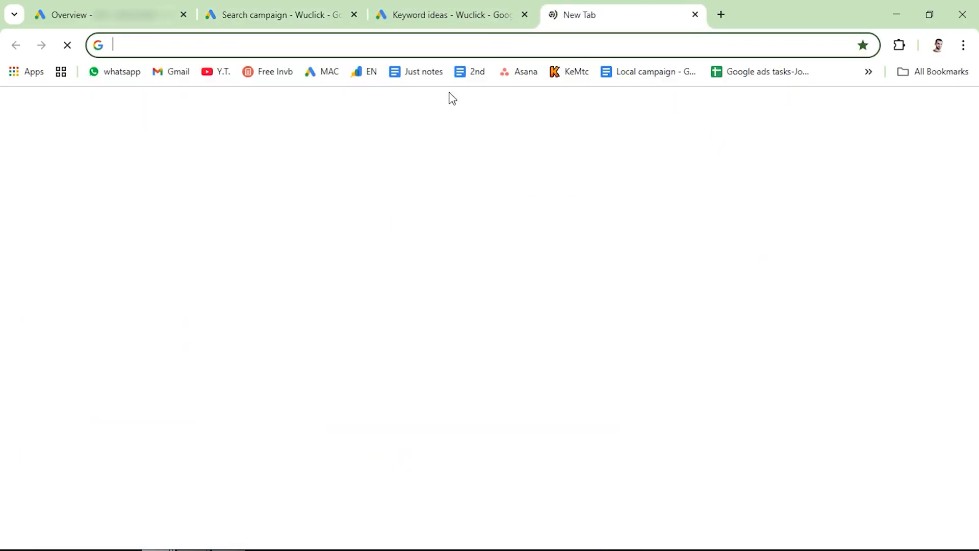
{"action": "left_click", "coordinate": [568, 72]}
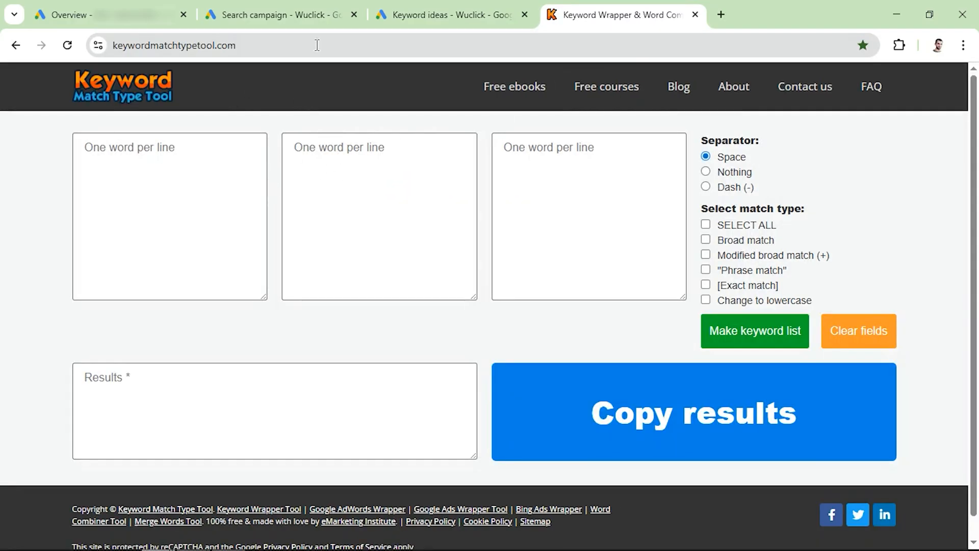
{"action": "left_click", "coordinate": [157, 196]}
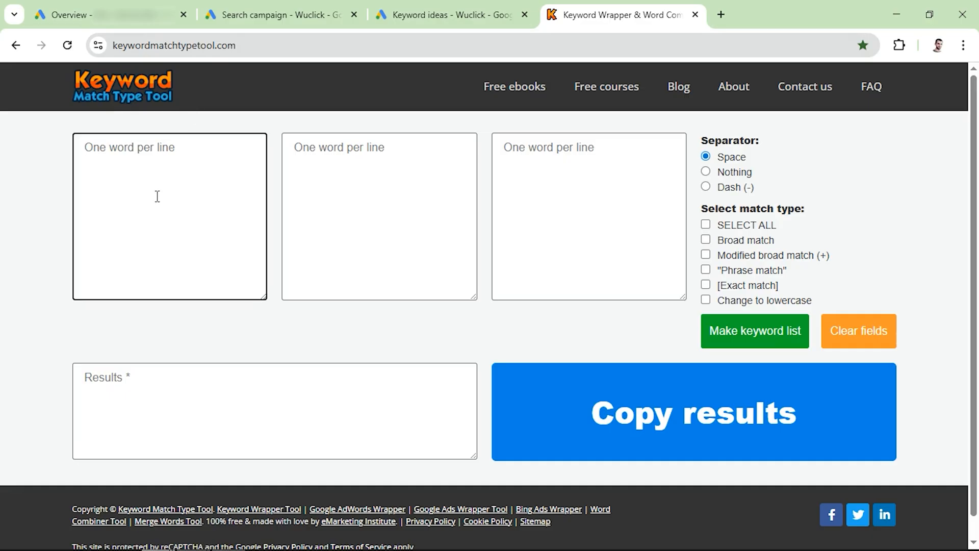
{"action": "key", "text": "ctrl+v"}
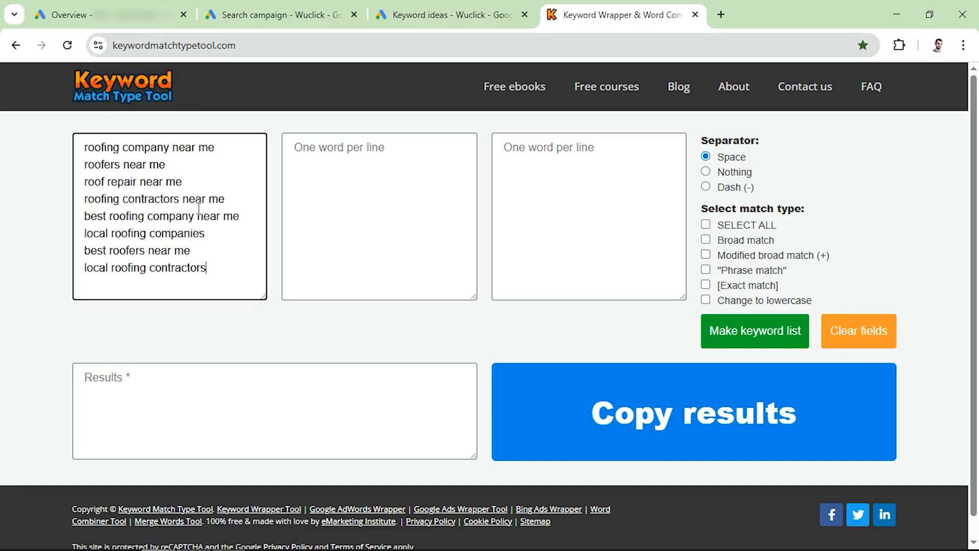
- Generate a keyword list with the "Phrase match" and [Exact match] types enabled
{"action": "left_click", "coordinate": [707, 273]}
{"action": "left_click", "coordinate": [706, 270]}
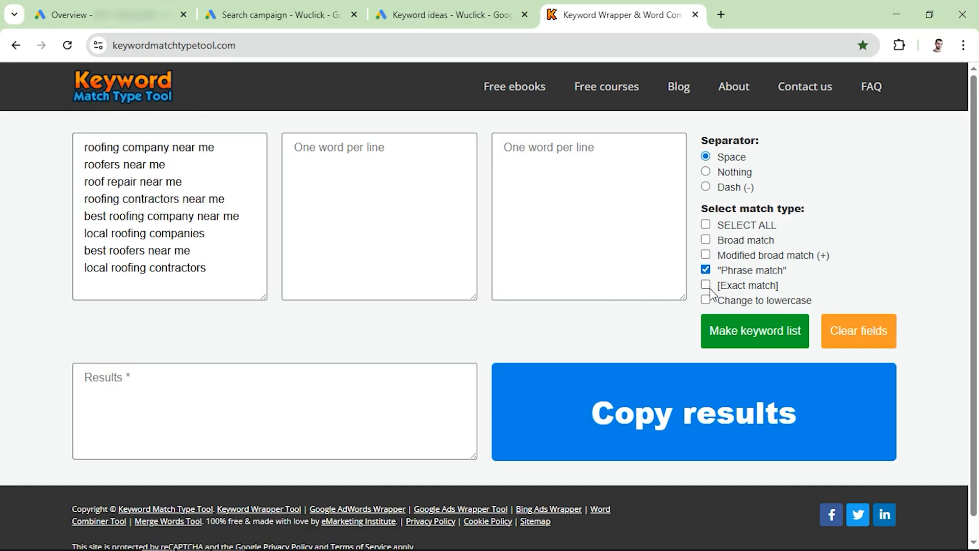
{"action": "left_click", "coordinate": [708, 286]}
{"action": "left_click", "coordinate": [756, 334]}
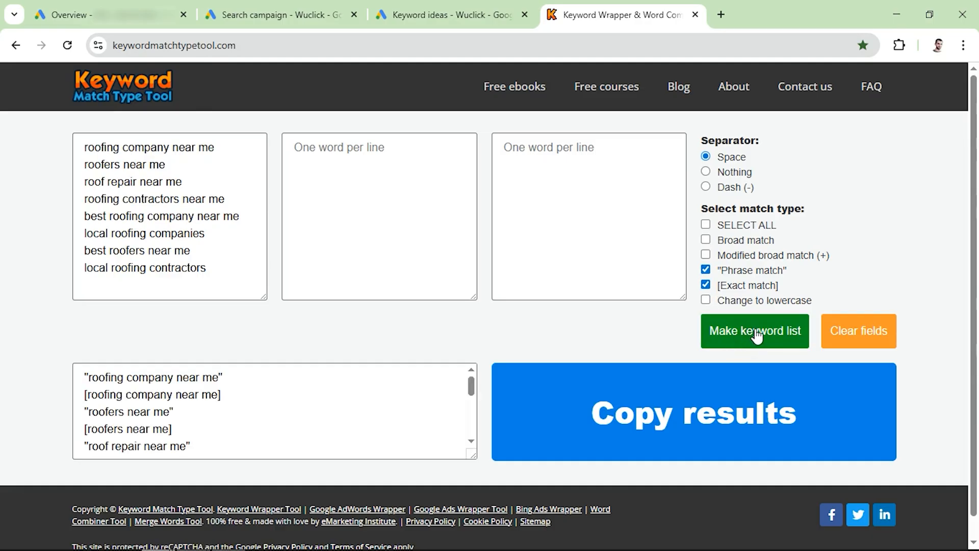
- Copy the generated phrase and exact match results and replace the campaign's plain keywords with them
{"action": "left_click", "coordinate": [695, 428]}
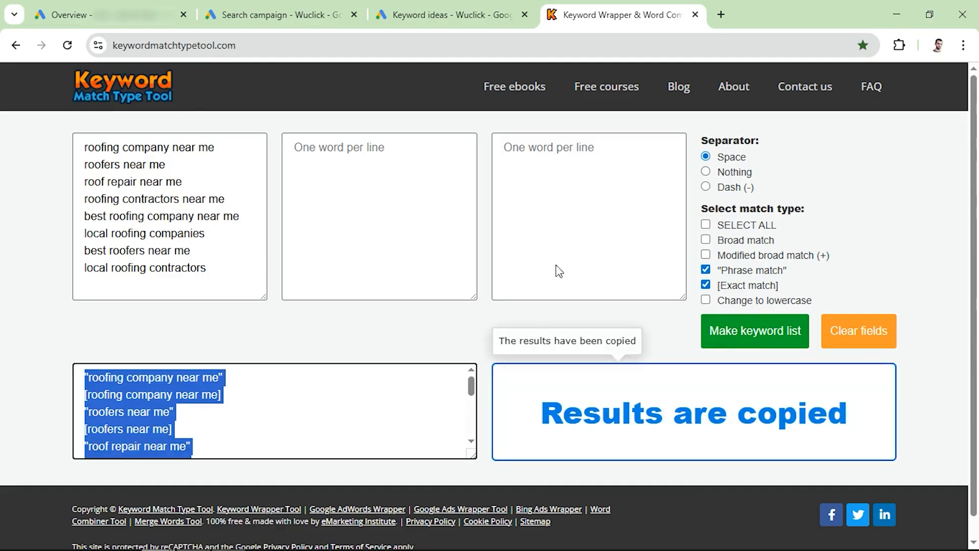
{"action": "left_click", "coordinate": [303, 11]}
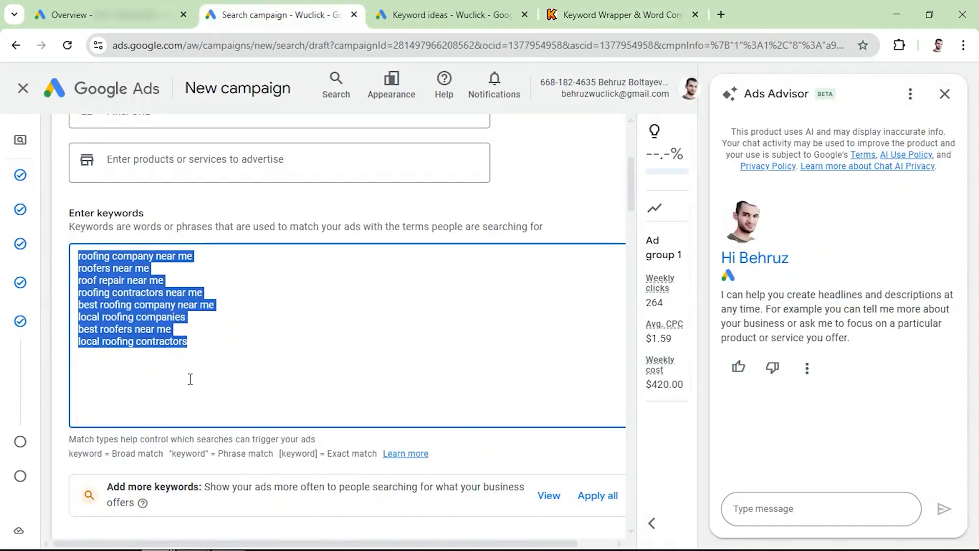
{"action": "key", "text": "ctrl+v"}
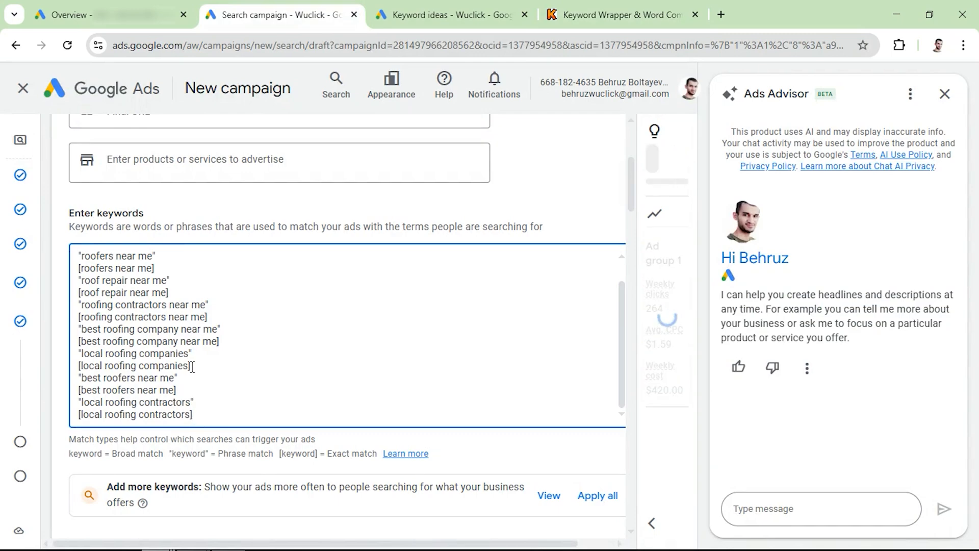
- Examine the ad creation fields for the final URL, display path, headlines, descriptions and images
{"action": "scroll", "coordinate": [234, 359], "scroll_direction": "down", "scroll_amount": 5}
{"action": "scroll", "coordinate": [230, 376], "scroll_direction": "down", "scroll_amount": 7}
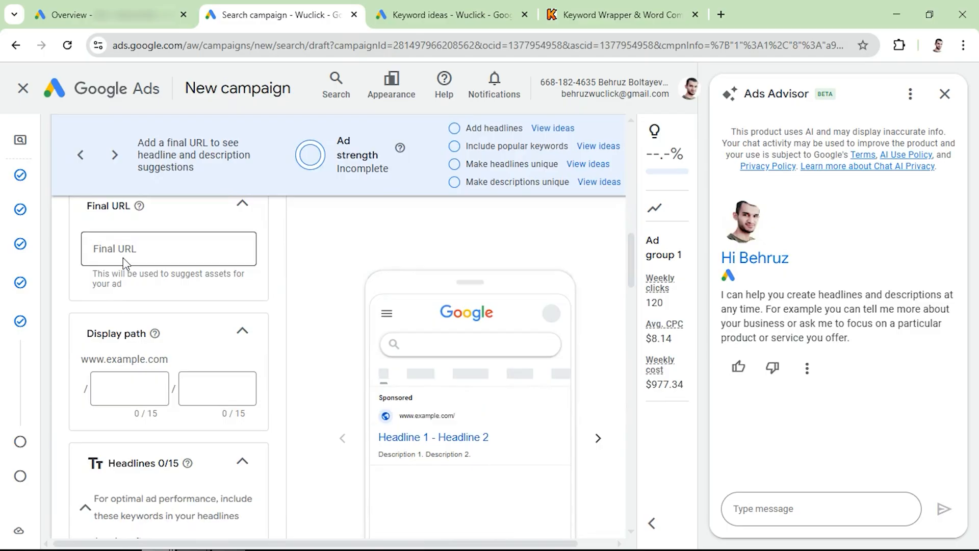
{"action": "scroll", "coordinate": [123, 306], "scroll_direction": "down", "scroll_amount": 15}
{"action": "scroll", "coordinate": [158, 339], "scroll_direction": "up", "scroll_amount": 10}
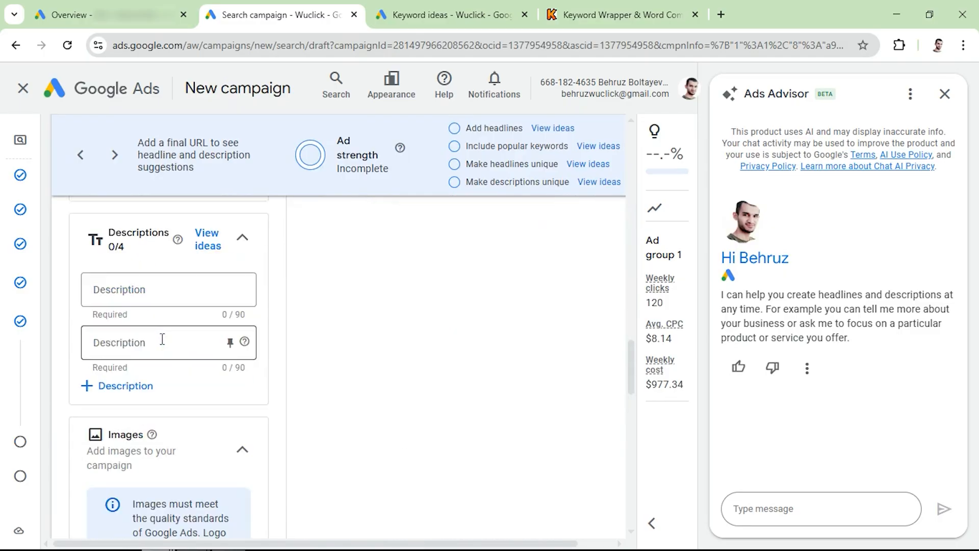
{"action": "scroll", "coordinate": [148, 306], "scroll_direction": "down", "scroll_amount": 2}
{"action": "scroll", "coordinate": [159, 430], "scroll_direction": "down", "scroll_amount": 3}
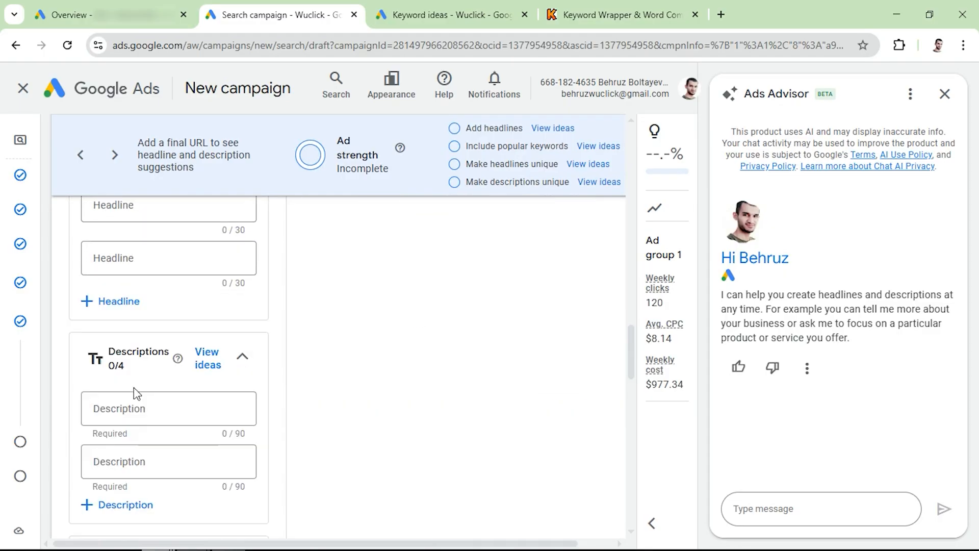
{"action": "scroll", "coordinate": [136, 437], "scroll_direction": "up", "scroll_amount": 5}
{"action": "scroll", "coordinate": [139, 438], "scroll_direction": "up", "scroll_amount": 2}
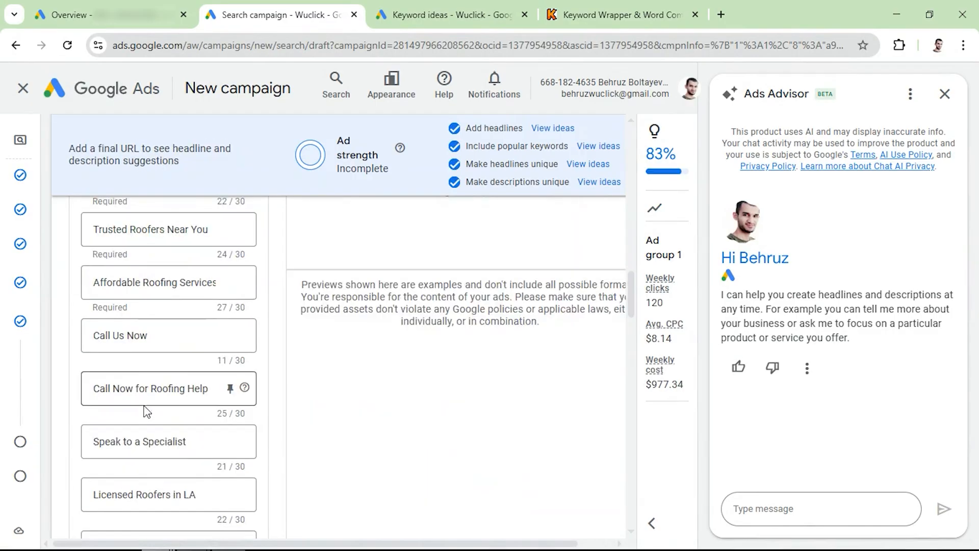
{"action": "scroll", "coordinate": [258, 386], "scroll_direction": "up", "scroll_amount": 2}
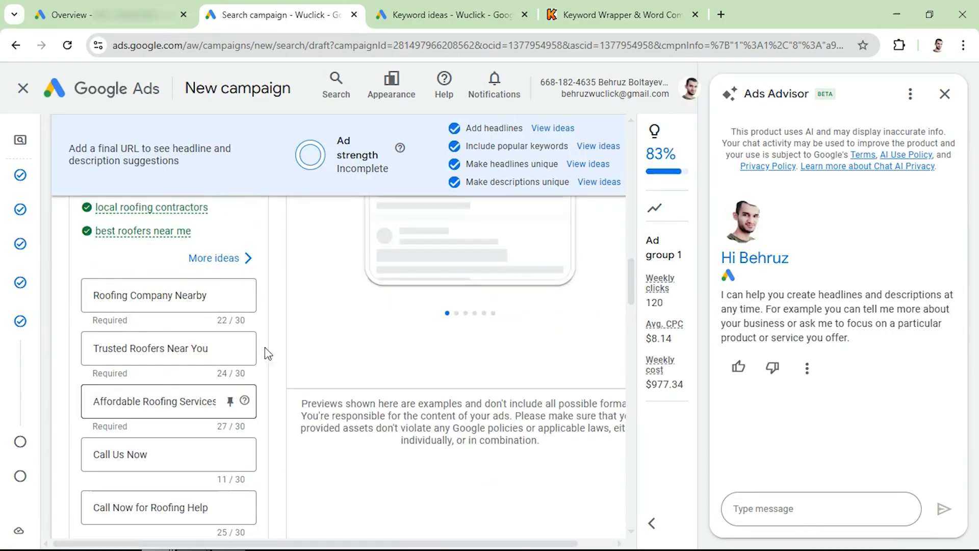
{"action": "scroll", "coordinate": [159, 318], "scroll_direction": "down", "scroll_amount": 10}
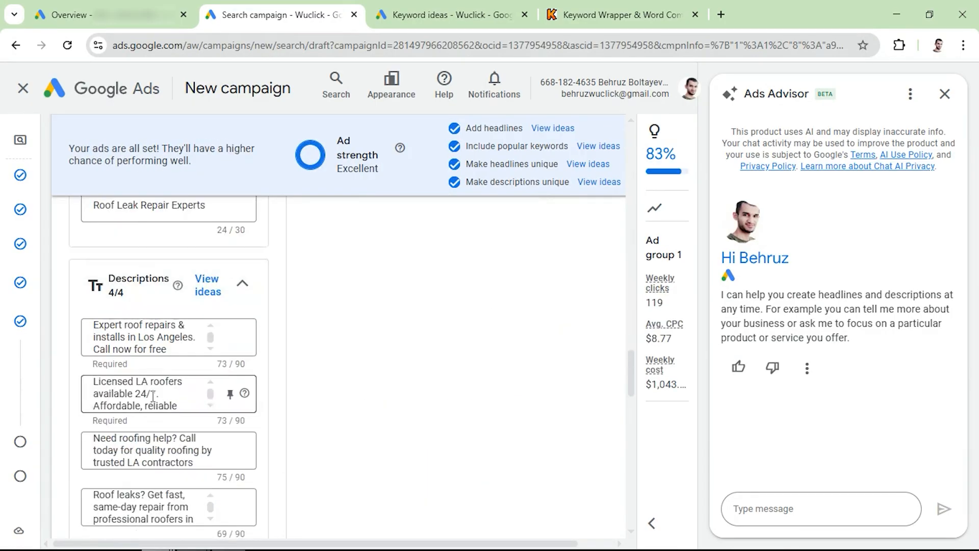
{"action": "scroll", "coordinate": [152, 398], "scroll_direction": "up", "scroll_amount": 8}
{"action": "scroll", "coordinate": [153, 402], "scroll_direction": "up", "scroll_amount": 5}
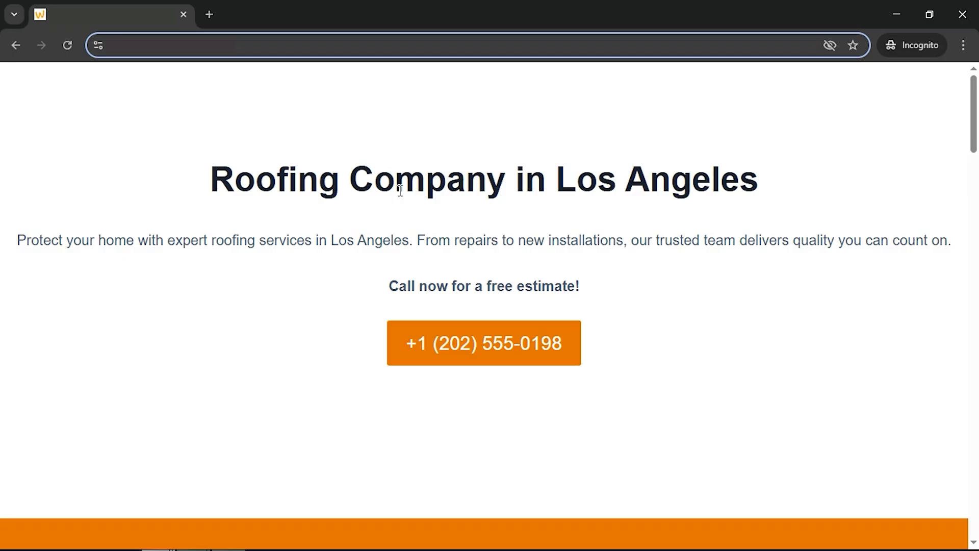
{"action": "left_click", "coordinate": [896, 15]}
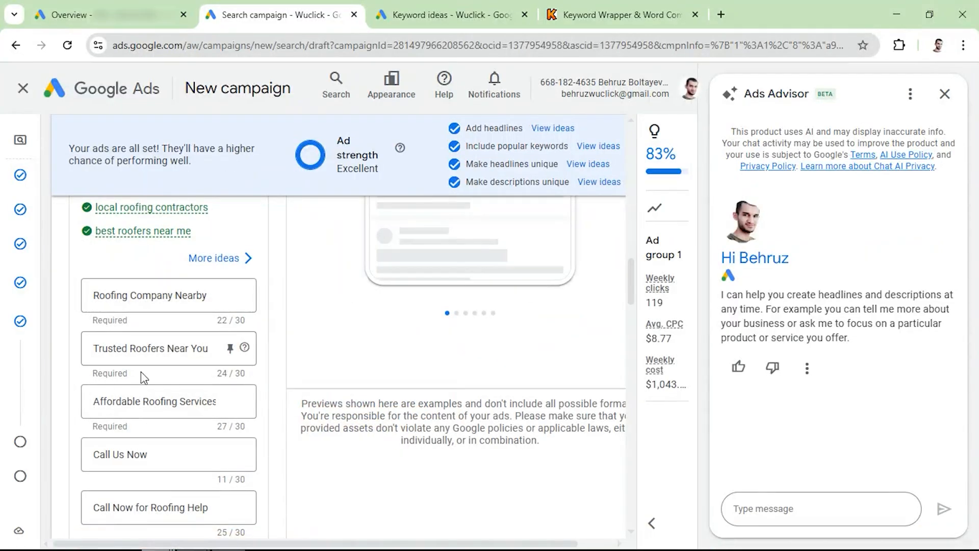
- Review the ad's headlines, covering the roofing services, calls to action, experience, reviews and free estimates
{"action": "scroll", "coordinate": [151, 352], "scroll_direction": "down", "scroll_amount": 2}
{"action": "scroll", "coordinate": [160, 332], "scroll_direction": "up", "scroll_amount": 2}
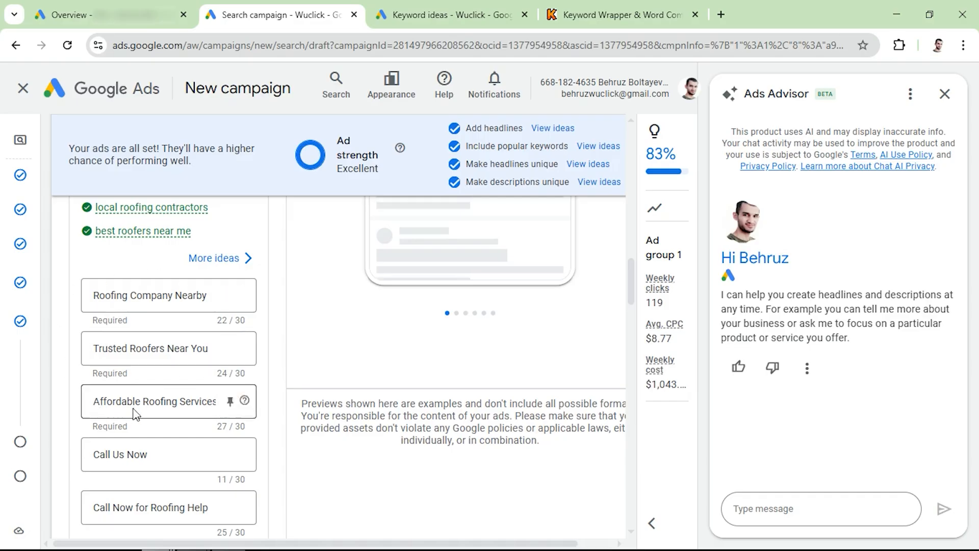
{"action": "scroll", "coordinate": [167, 333], "scroll_direction": "down", "scroll_amount": 6}
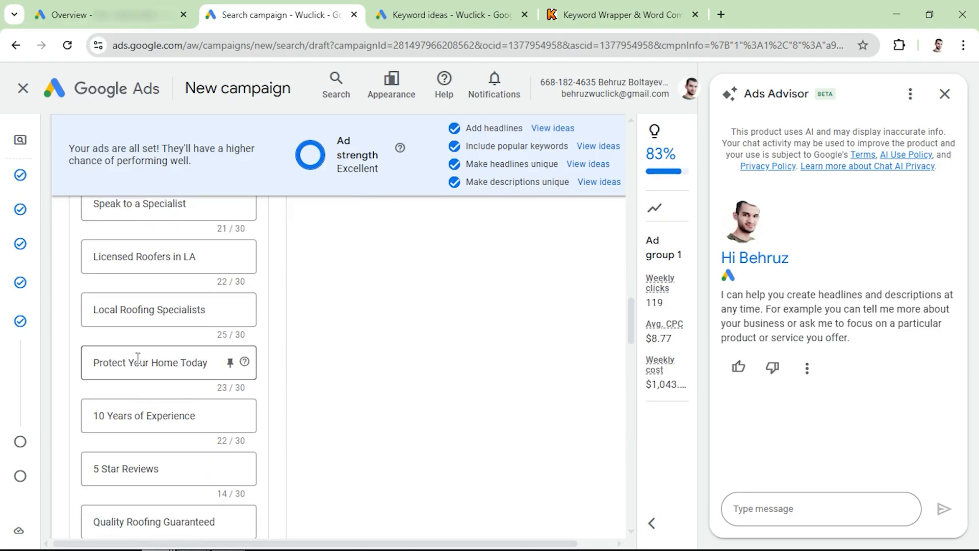
{"action": "scroll", "coordinate": [116, 412], "scroll_direction": "down", "scroll_amount": 4}
{"action": "scroll", "coordinate": [116, 417], "scroll_direction": "up", "scroll_amount": 10}
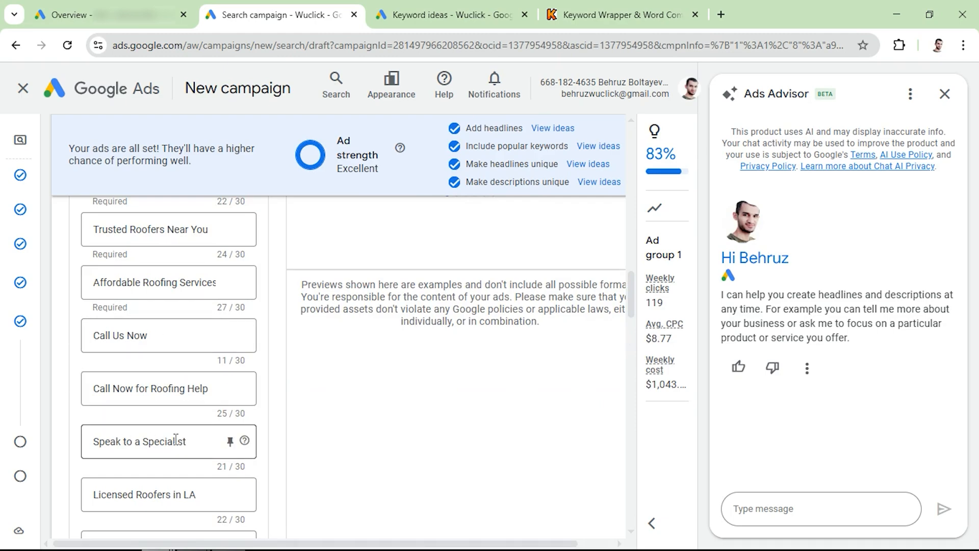
{"action": "scroll", "coordinate": [176, 440], "scroll_direction": "down", "scroll_amount": 2}
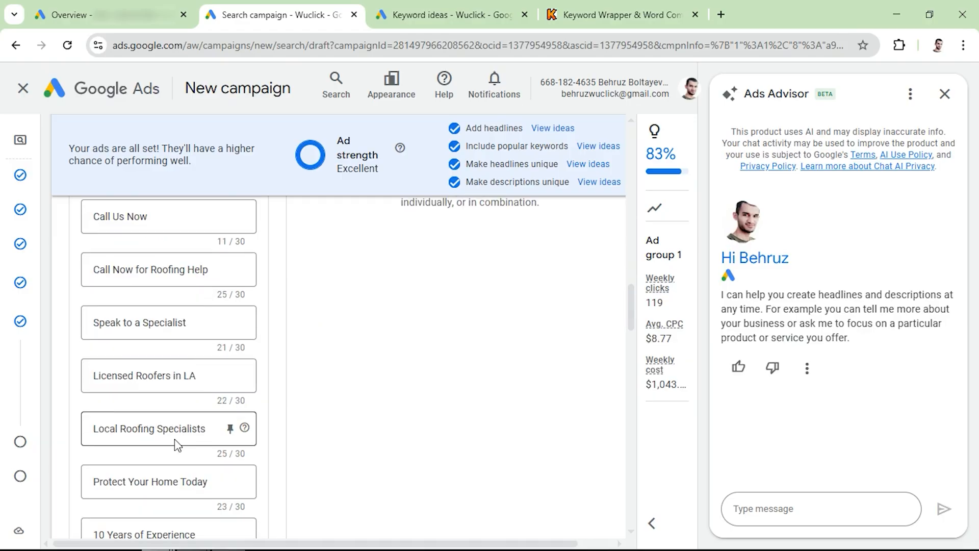
{"action": "scroll", "coordinate": [176, 439], "scroll_direction": "down", "scroll_amount": 2}
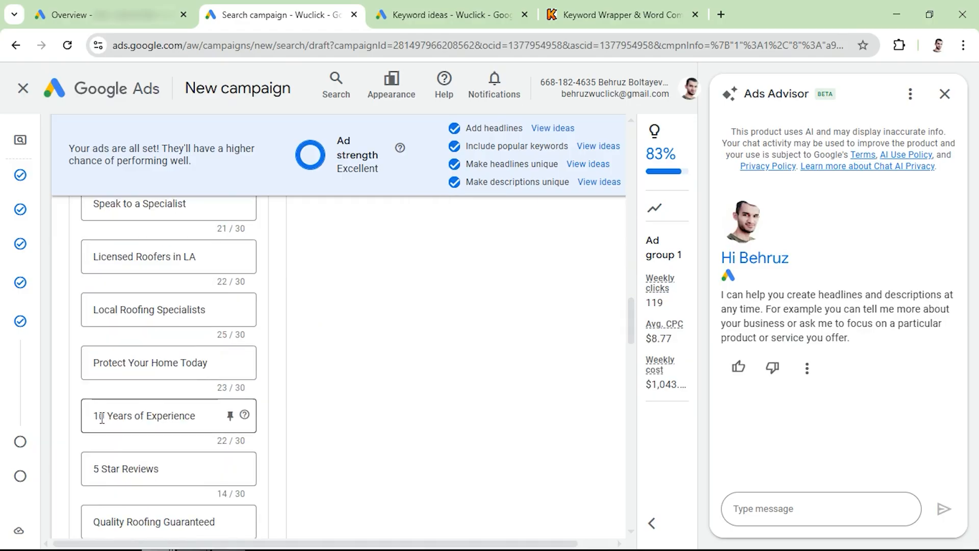
{"action": "scroll", "coordinate": [164, 442], "scroll_direction": "down", "scroll_amount": 2}
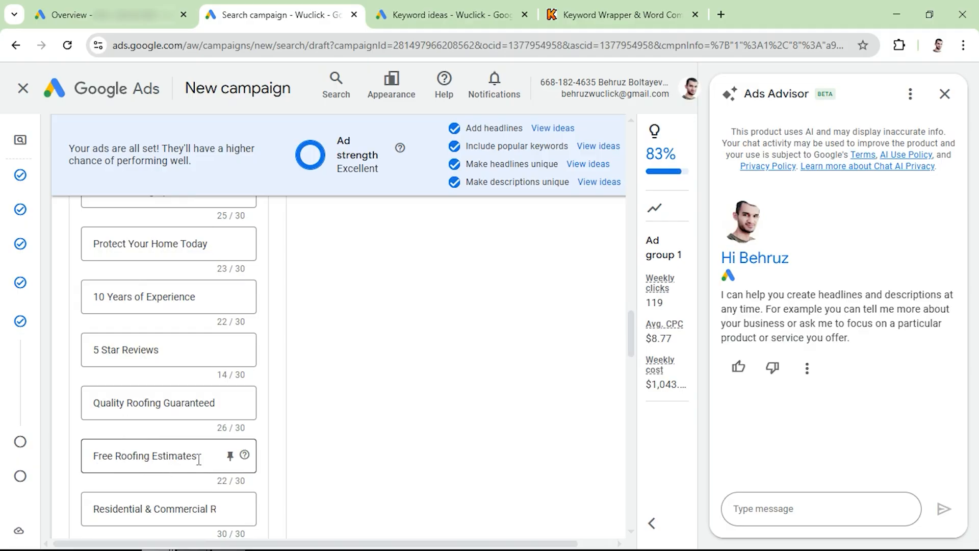
{"action": "scroll", "coordinate": [199, 459], "scroll_direction": "up", "scroll_amount": 9}
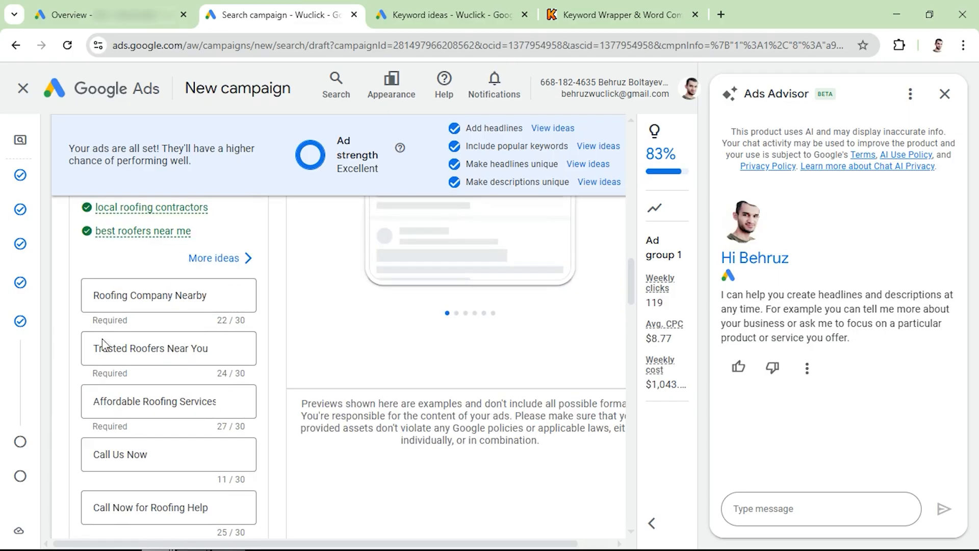
{"action": "scroll", "coordinate": [166, 413], "scroll_direction": "down", "scroll_amount": 2}
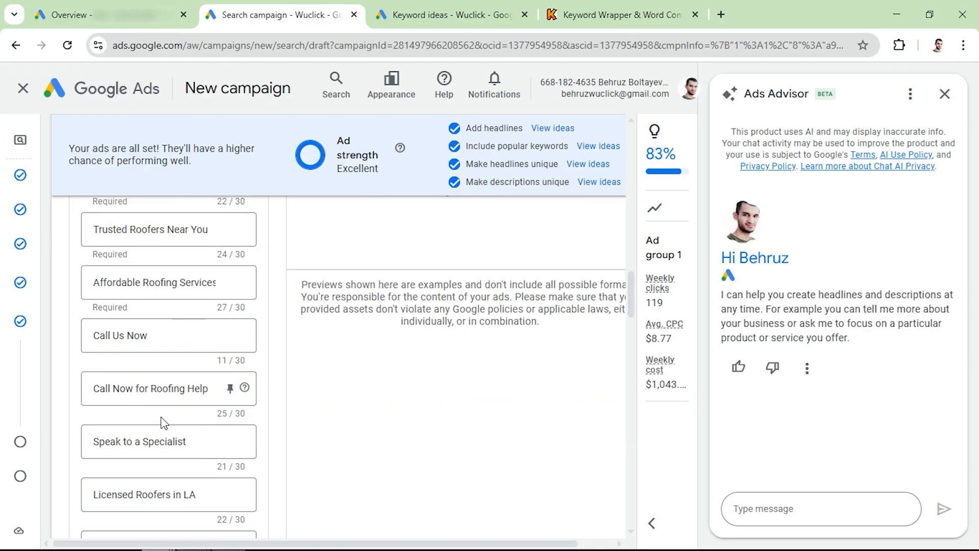
{"action": "scroll", "coordinate": [163, 422], "scroll_direction": "up", "scroll_amount": 2}
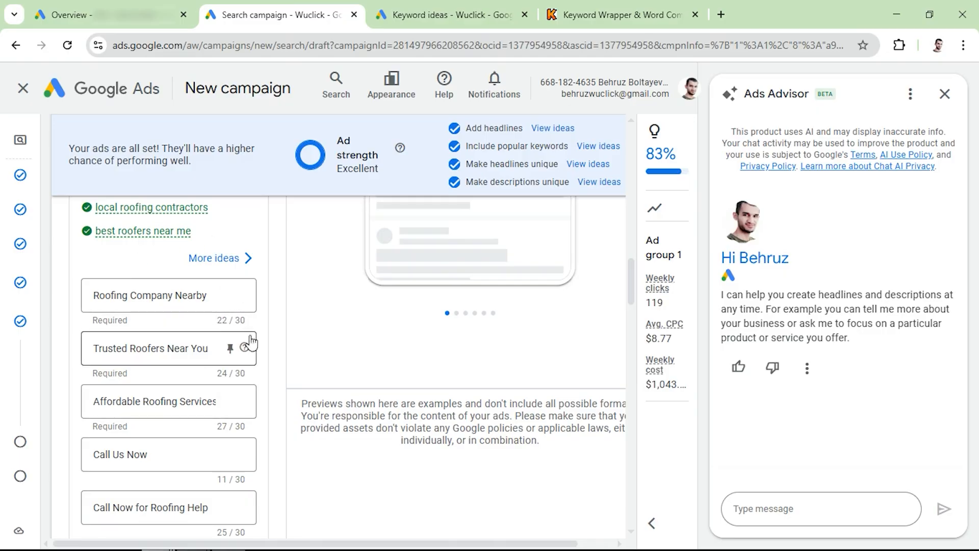
{"action": "scroll", "coordinate": [135, 377], "scroll_direction": "down", "scroll_amount": 2}
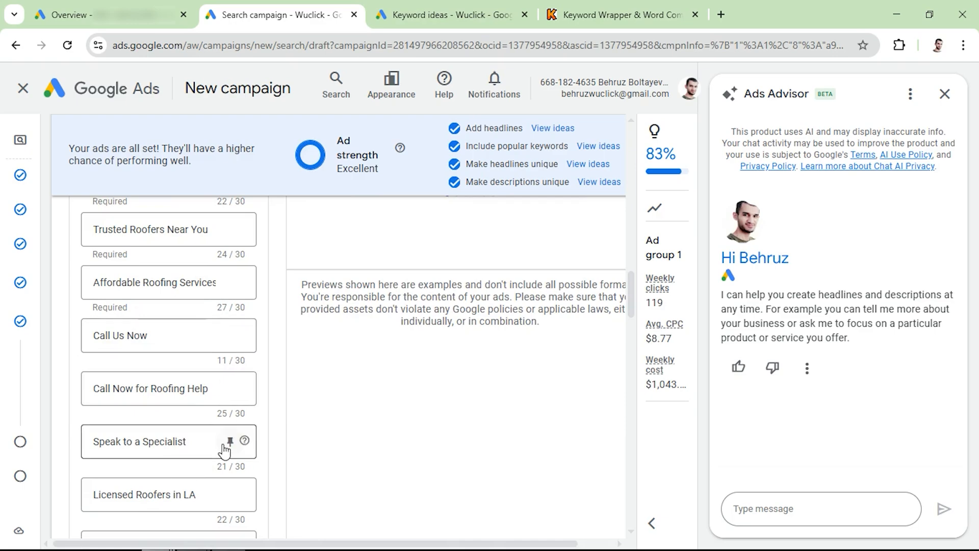
- Compare the ad's headlines with the search ad preview, the suggested keywords and the campaign's keyword list
{"action": "scroll", "coordinate": [224, 449], "scroll_direction": "up", "scroll_amount": 8}
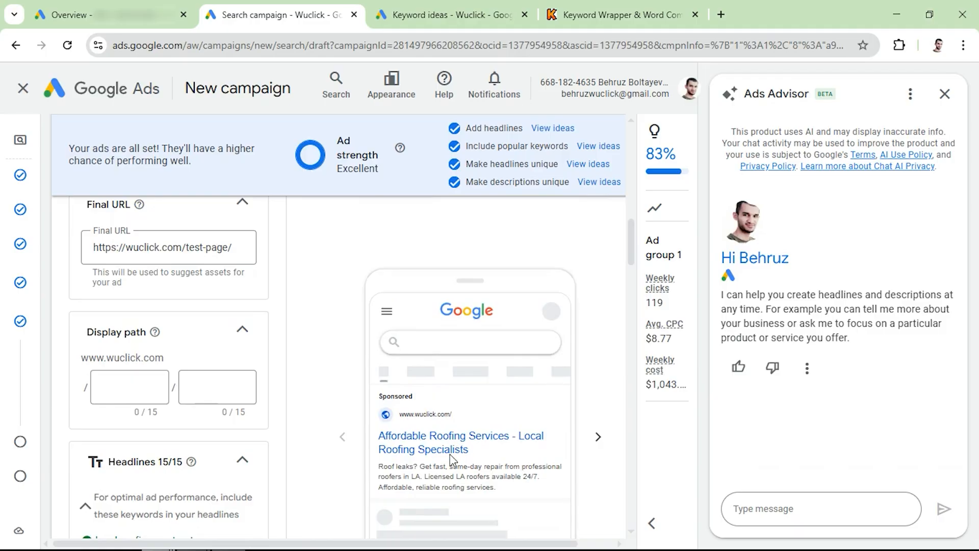
{"action": "scroll", "coordinate": [449, 439], "scroll_direction": "up", "scroll_amount": 5}
{"action": "scroll", "coordinate": [448, 423], "scroll_direction": "down", "scroll_amount": 7}
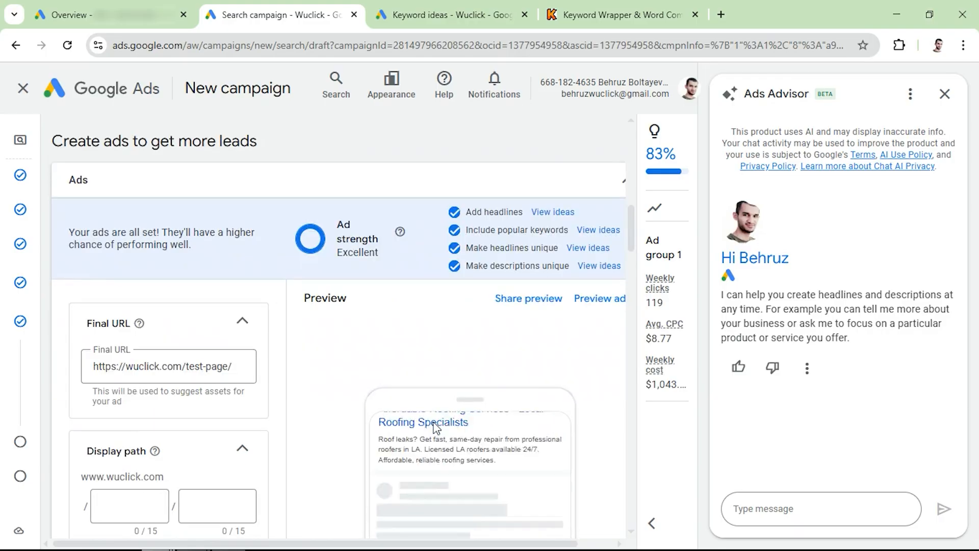
{"action": "scroll", "coordinate": [330, 393], "scroll_direction": "down", "scroll_amount": 7}
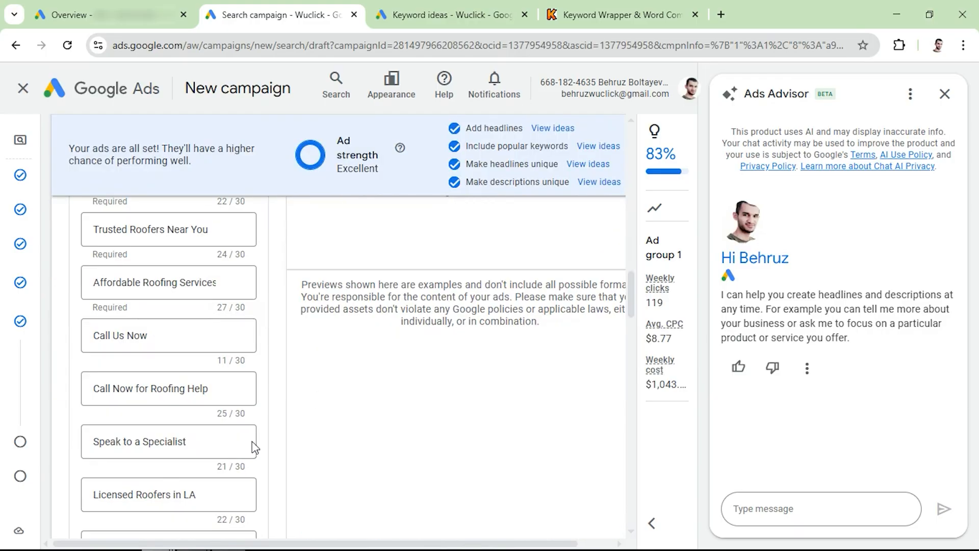
{"action": "scroll", "coordinate": [163, 306], "scroll_direction": "down", "scroll_amount": 5}
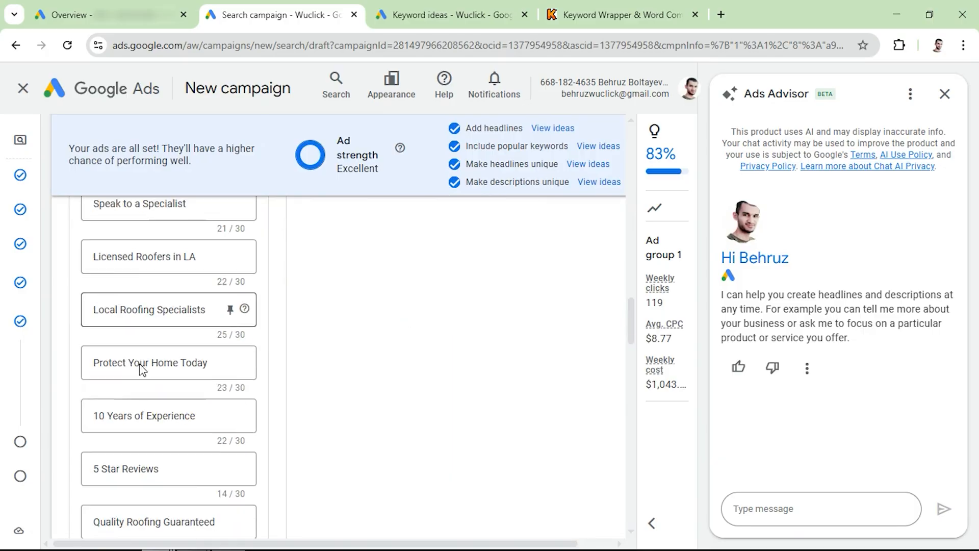
{"action": "scroll", "coordinate": [165, 416], "scroll_direction": "up", "scroll_amount": 5}
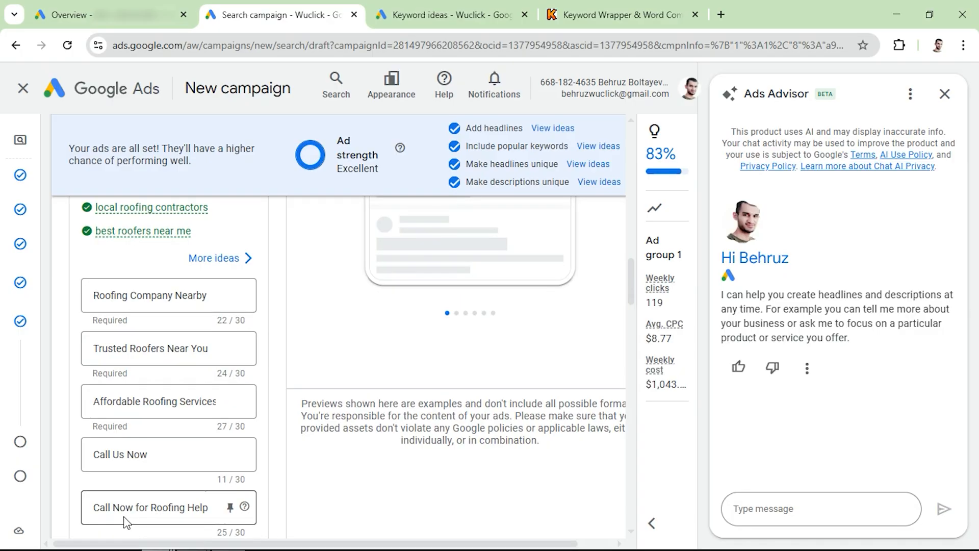
{"action": "scroll", "coordinate": [128, 510], "scroll_direction": "down", "scroll_amount": 10}
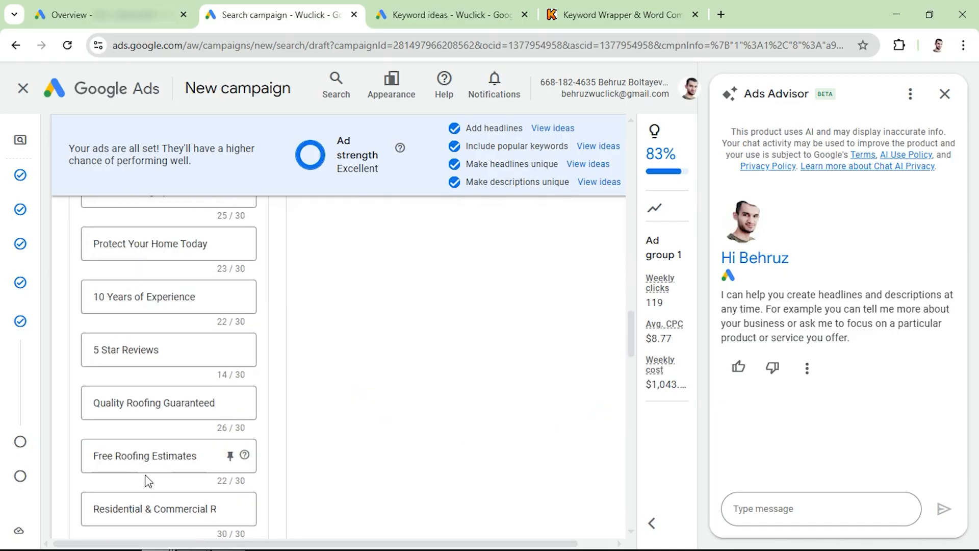
{"action": "scroll", "coordinate": [132, 482], "scroll_direction": "up", "scroll_amount": 10}
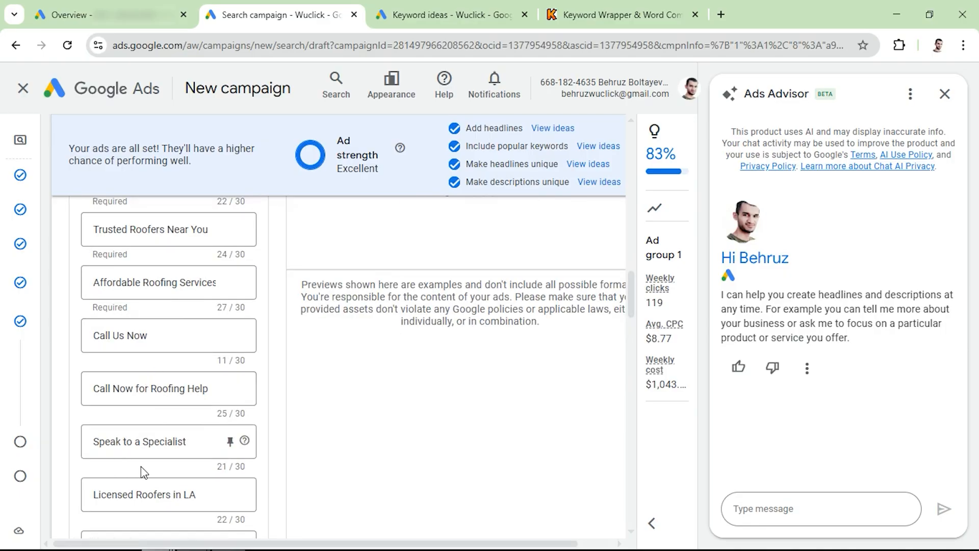
{"action": "scroll", "coordinate": [140, 467], "scroll_direction": "up", "scroll_amount": 5}
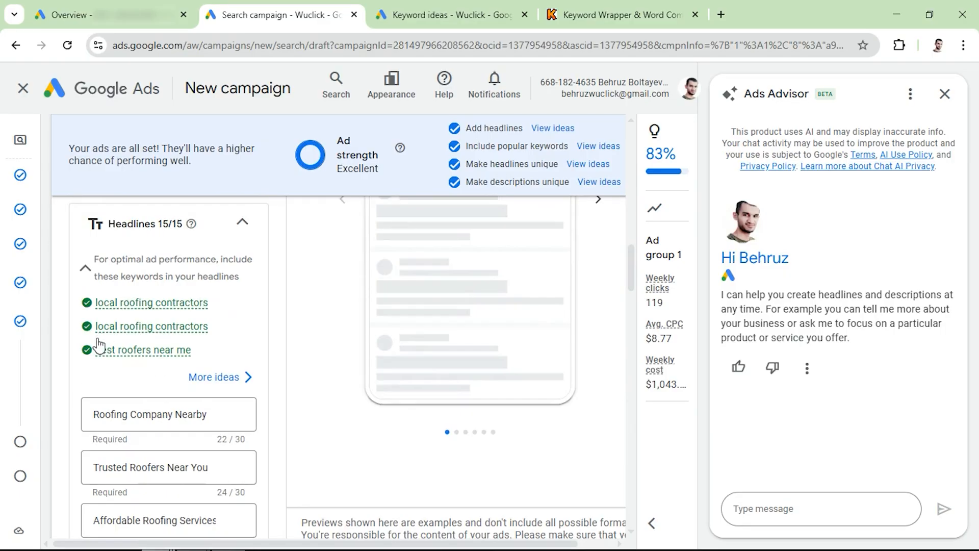
{"action": "scroll", "coordinate": [148, 364], "scroll_direction": "up", "scroll_amount": 15}
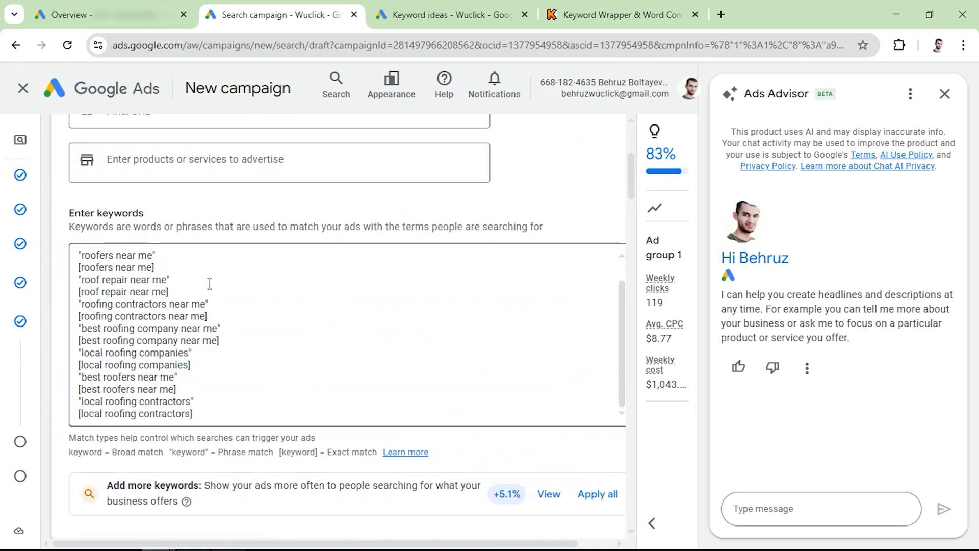
{"action": "scroll", "coordinate": [165, 367], "scroll_direction": "down", "scroll_amount": 15}
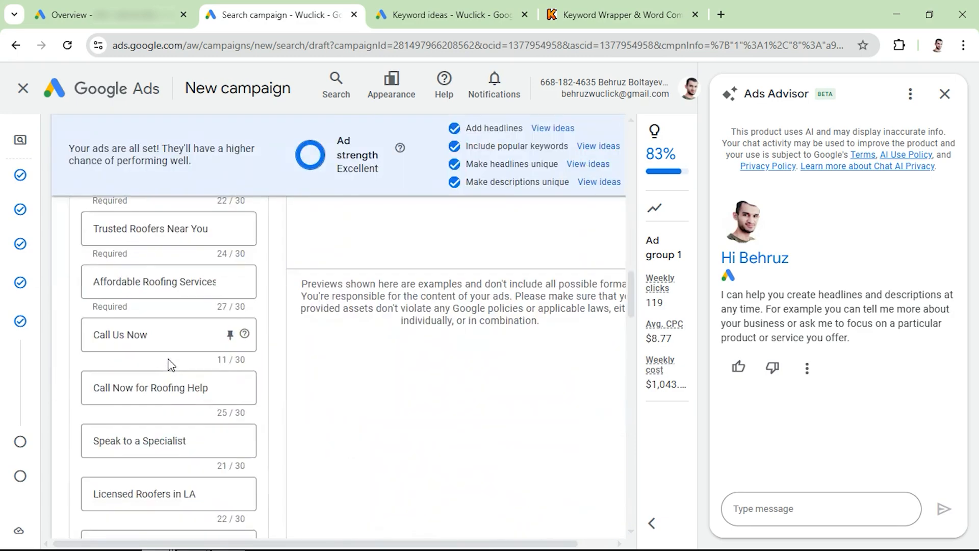
{"action": "scroll", "coordinate": [134, 394], "scroll_direction": "down", "scroll_amount": 5}
{"action": "scroll", "coordinate": [134, 394], "scroll_direction": "down", "scroll_amount": 7}
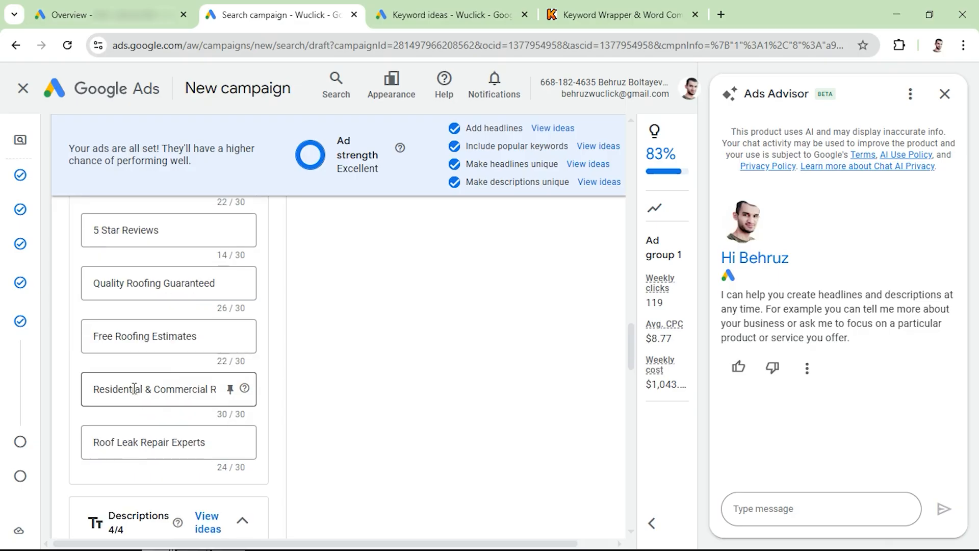
- Upload three roofing photos from the computer and save them with their crops as the campaign's images
{"action": "scroll", "coordinate": [134, 388], "scroll_direction": "down", "scroll_amount": 8}
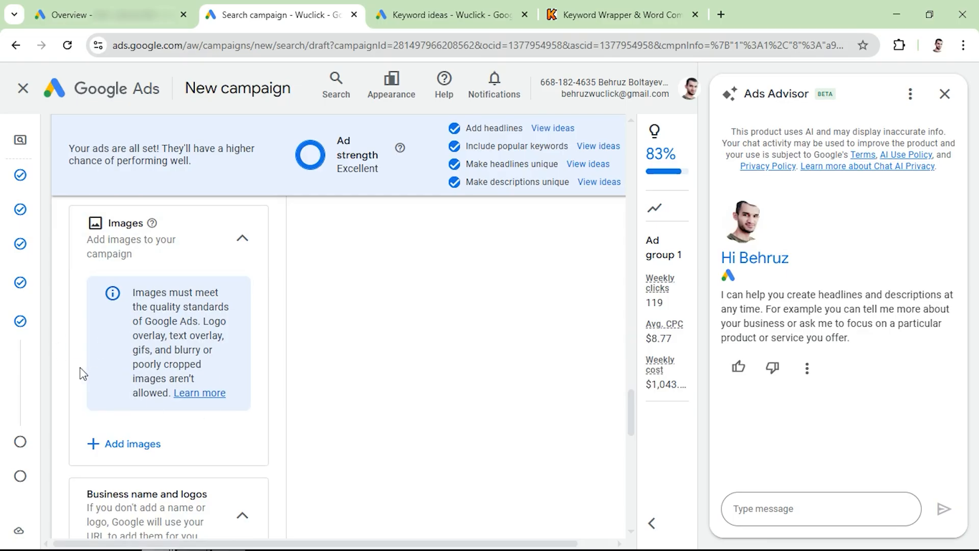
{"action": "left_click", "coordinate": [104, 453]}
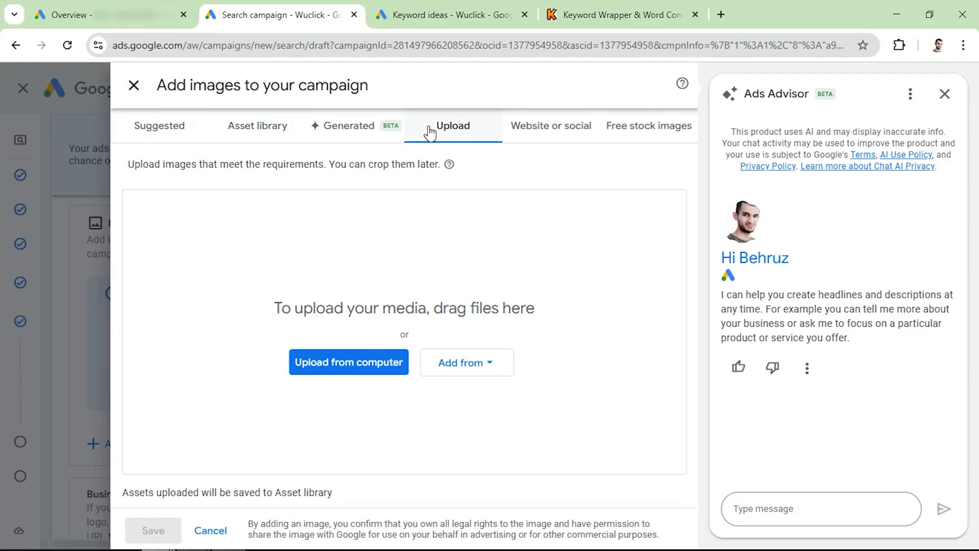
{"action": "left_click", "coordinate": [335, 368]}
{"action": "left_click_drag", "start_coordinate": [851, 203], "coordinate": [698, 312]}
{"action": "left_click", "coordinate": [857, 358]}
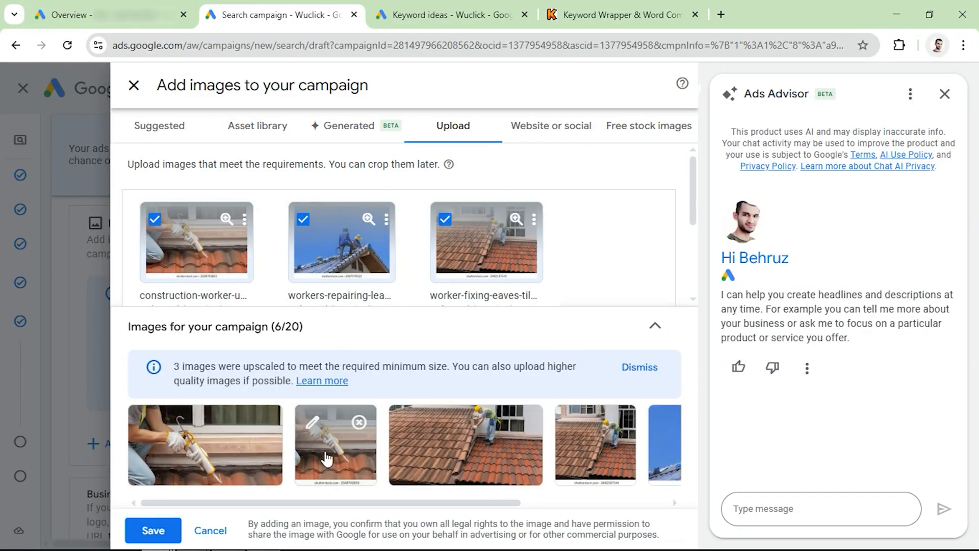
{"action": "left_click", "coordinate": [156, 541]}
- Set up four new campaign sitelinks, About, Services, Testimonials and Contact, with final URLs wuclick.com/about, wuclick.com/services, wuclick.com/testimonials and wuclick.com/contact
{"action": "scroll", "coordinate": [162, 413], "scroll_direction": "down", "scroll_amount": 5}
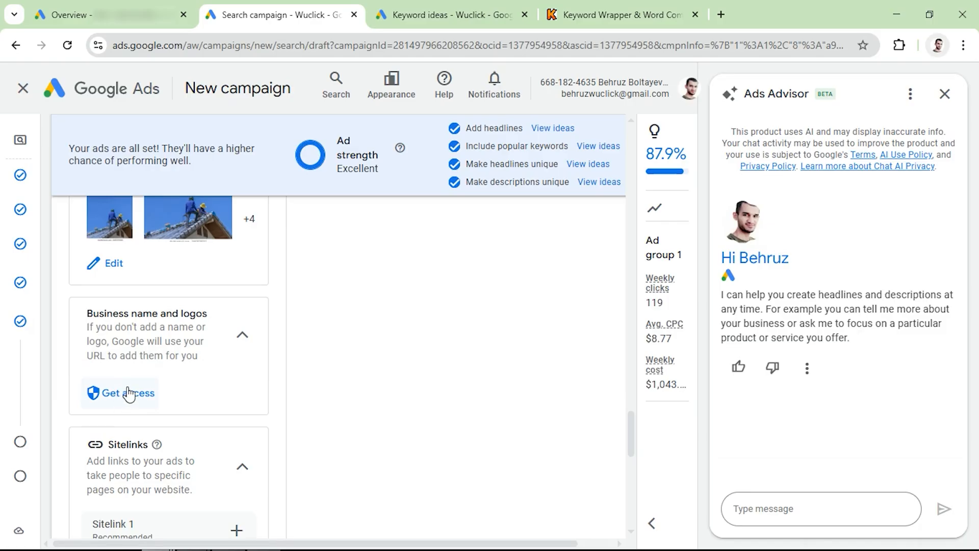
{"action": "scroll", "coordinate": [125, 396], "scroll_direction": "down", "scroll_amount": 5}
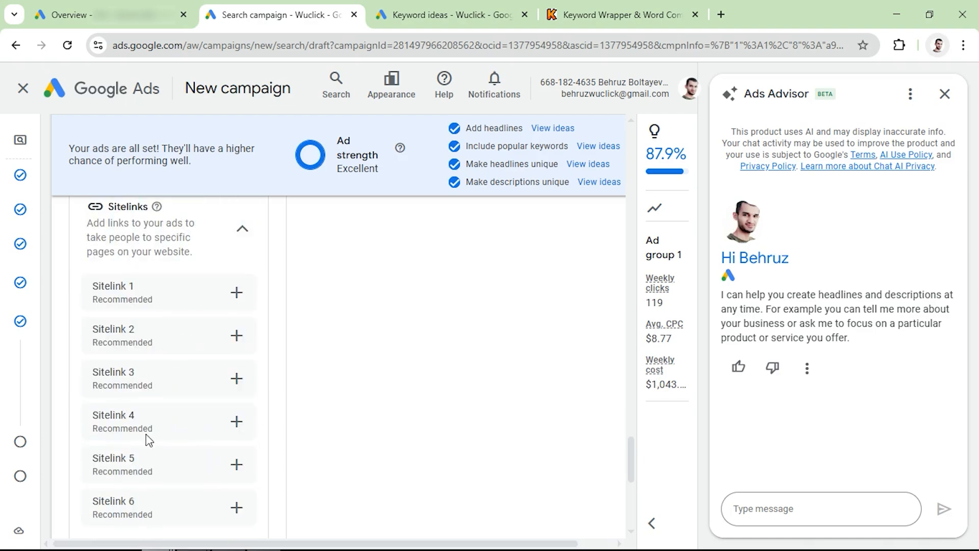
{"action": "scroll", "coordinate": [147, 440], "scroll_direction": "down", "scroll_amount": 2}
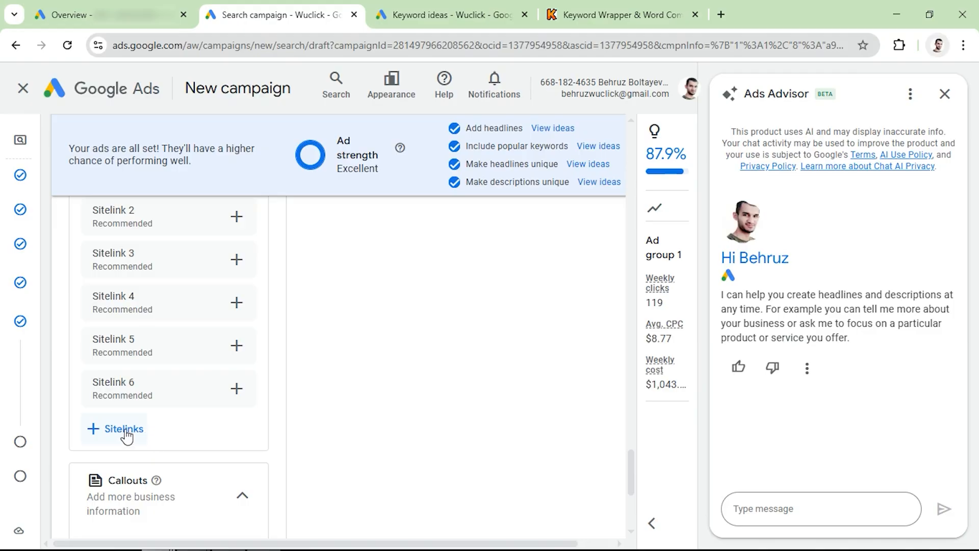
{"action": "left_click", "coordinate": [125, 431]}
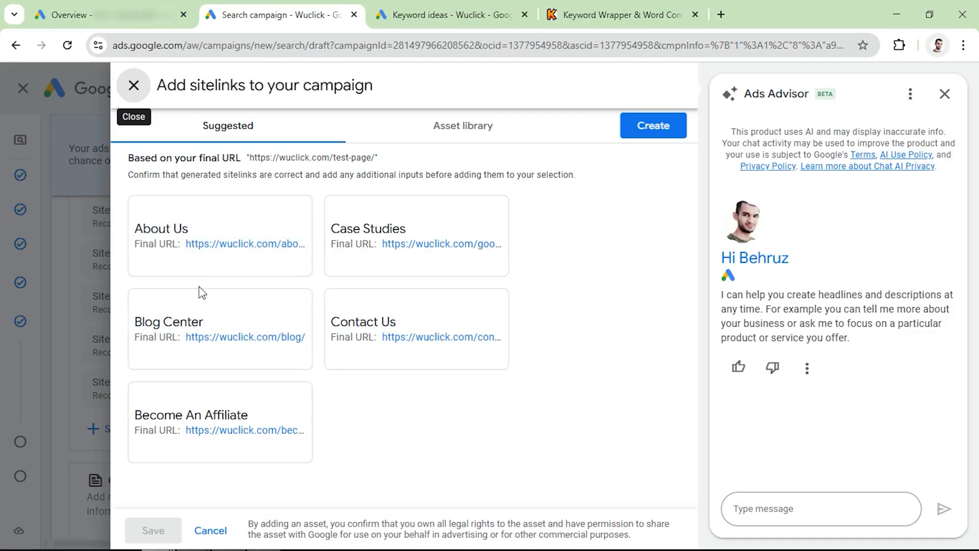
{"action": "left_click", "coordinate": [651, 127]}
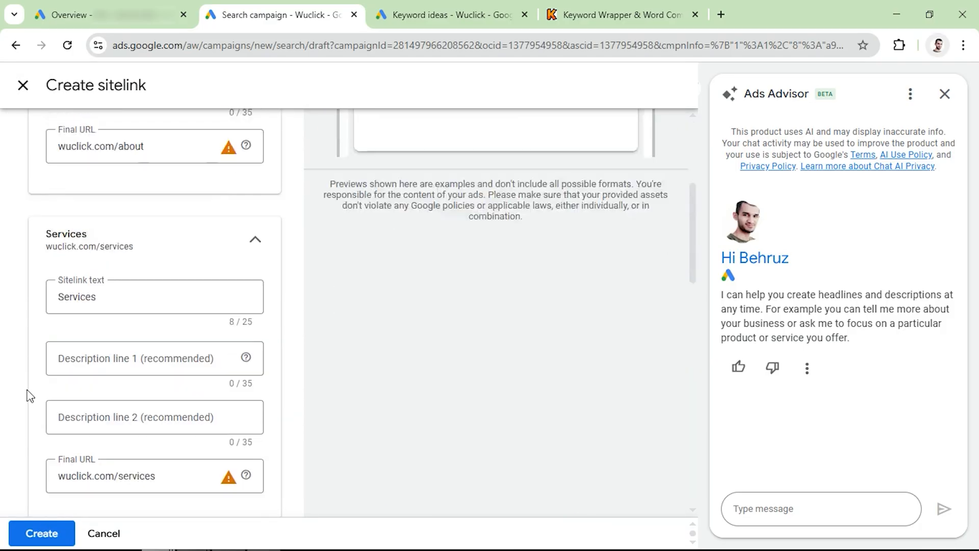
{"action": "scroll", "coordinate": [31, 393], "scroll_direction": "up", "scroll_amount": 5}
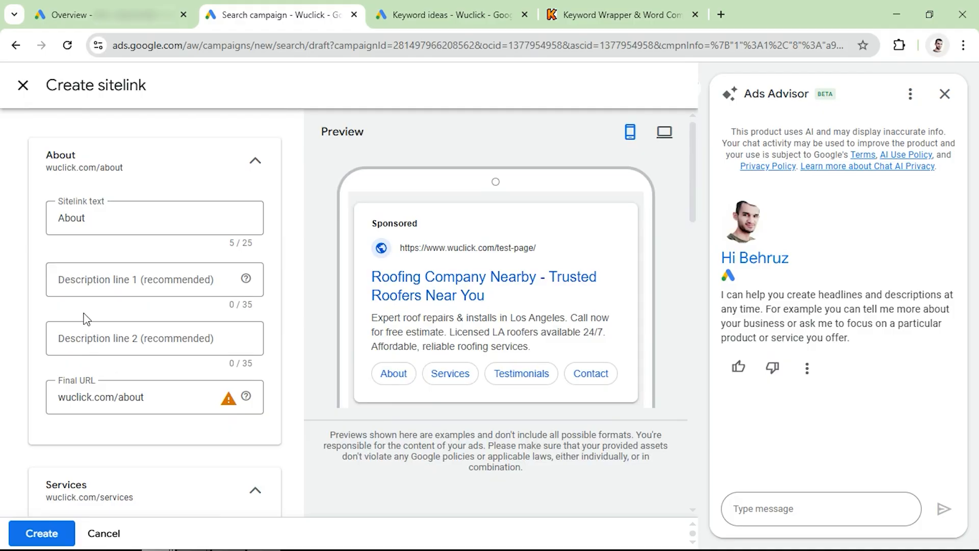
- Review the texts, optional description lines and final URLs of the About, Services, Testimonials and Contact sitelinks
{"action": "scroll", "coordinate": [122, 387], "scroll_direction": "down", "scroll_amount": 5}
{"action": "scroll", "coordinate": [61, 383], "scroll_direction": "down", "scroll_amount": 2}
{"action": "scroll", "coordinate": [112, 379], "scroll_direction": "down", "scroll_amount": 5}
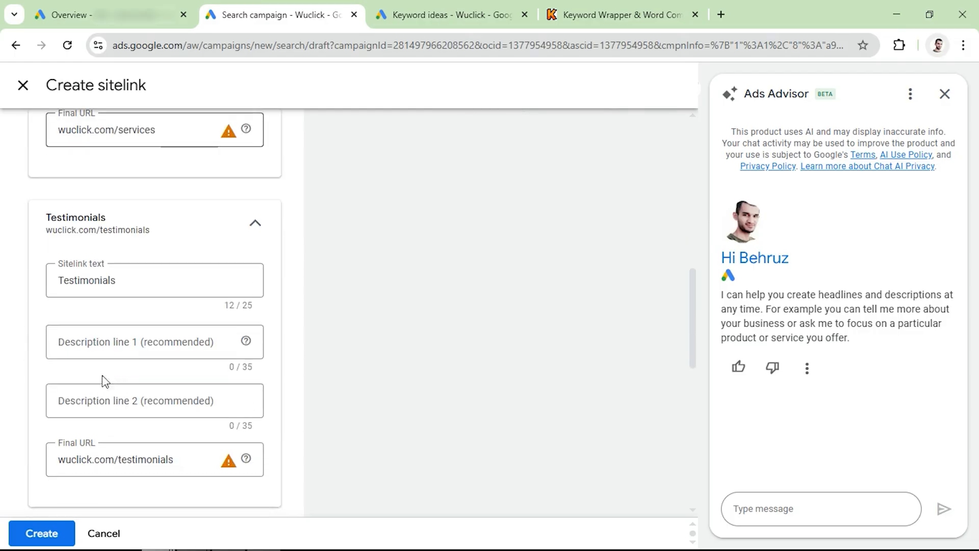
{"action": "scroll", "coordinate": [122, 368], "scroll_direction": "down", "scroll_amount": 2}
{"action": "scroll", "coordinate": [125, 372], "scroll_direction": "down", "scroll_amount": 5}
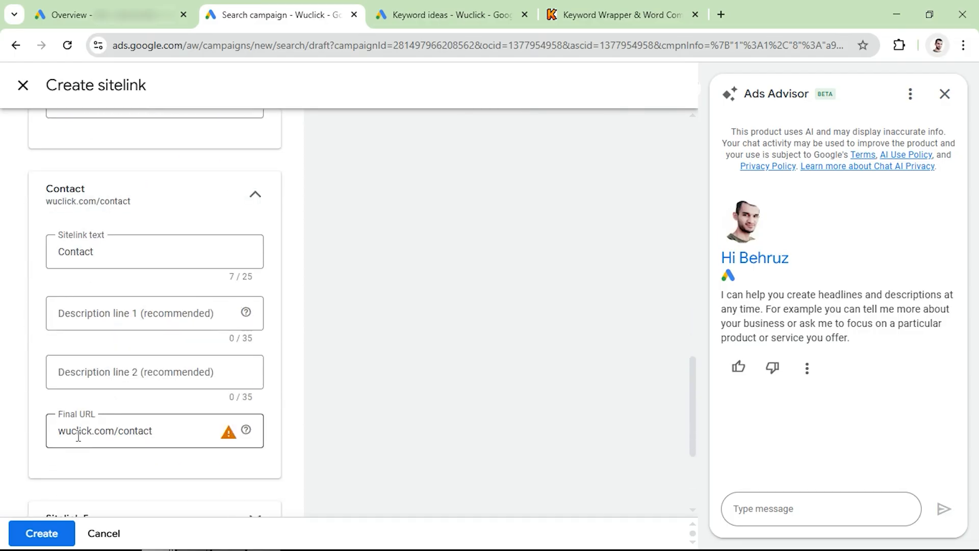
{"action": "scroll", "coordinate": [105, 434], "scroll_direction": "up", "scroll_amount": 18}
{"action": "scroll", "coordinate": [112, 434], "scroll_direction": "up", "scroll_amount": 2}
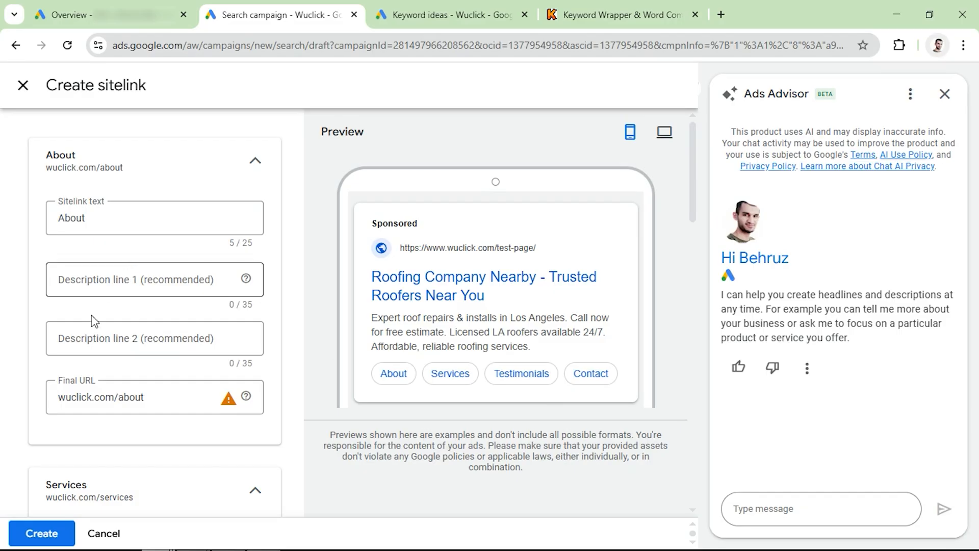
{"action": "scroll", "coordinate": [92, 403], "scroll_direction": "down", "scroll_amount": 2}
{"action": "scroll", "coordinate": [91, 401], "scroll_direction": "down", "scroll_amount": 3}
- Create the four sitelinks and save them to the campaign
{"action": "scroll", "coordinate": [121, 219], "scroll_direction": "up", "scroll_amount": 5}
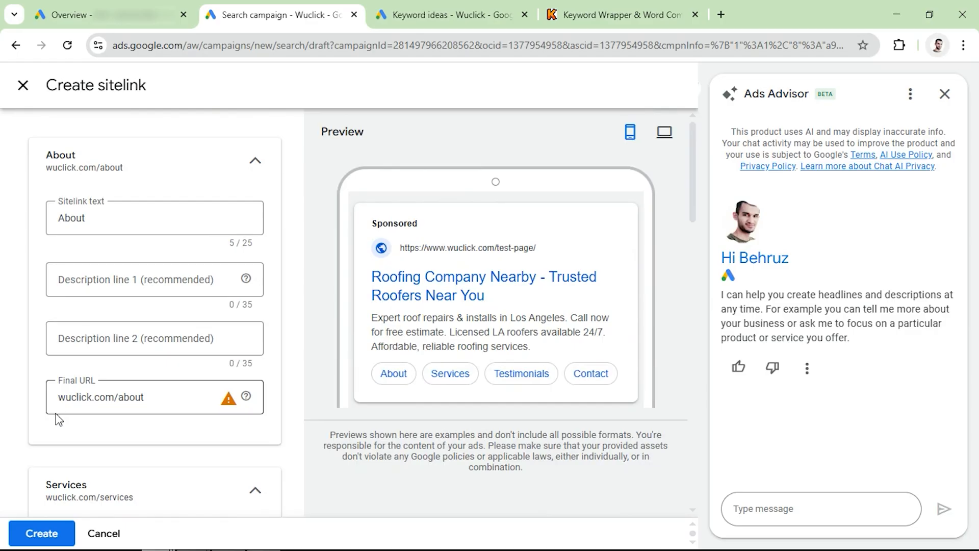
{"action": "left_click", "coordinate": [44, 533]}
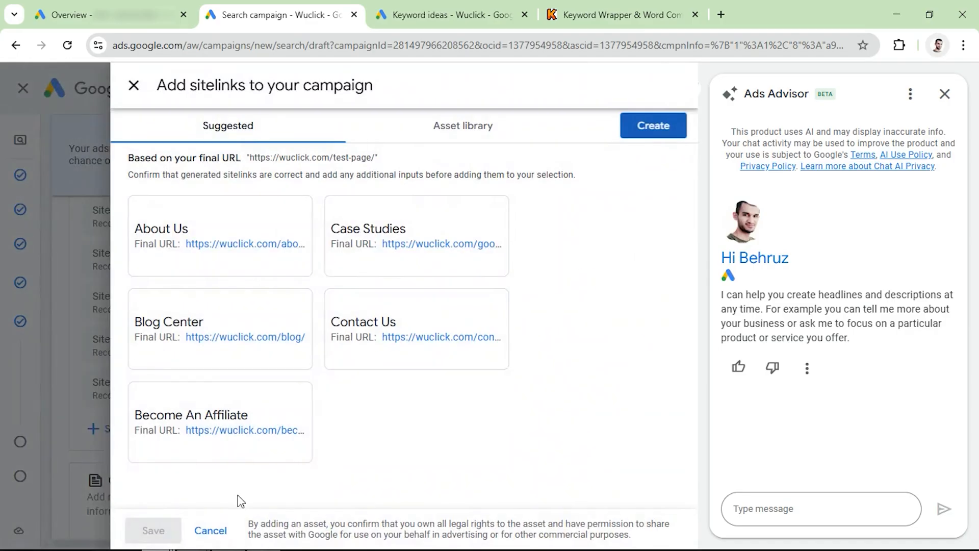
{"action": "left_click", "coordinate": [153, 530]}
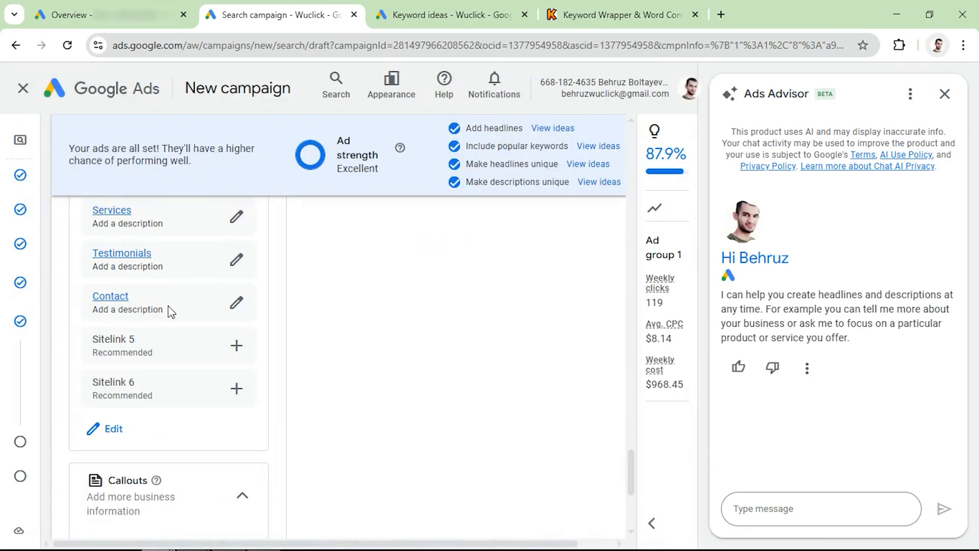
- Enter new campaign callouts: Free Roof Estimates, 24/7 Emergency Service, Licensed & Insured, 10+ Yrs Experience, Fast Local Service and Affordable Pricing
{"action": "scroll", "coordinate": [153, 317], "scroll_direction": "down", "scroll_amount": 5}
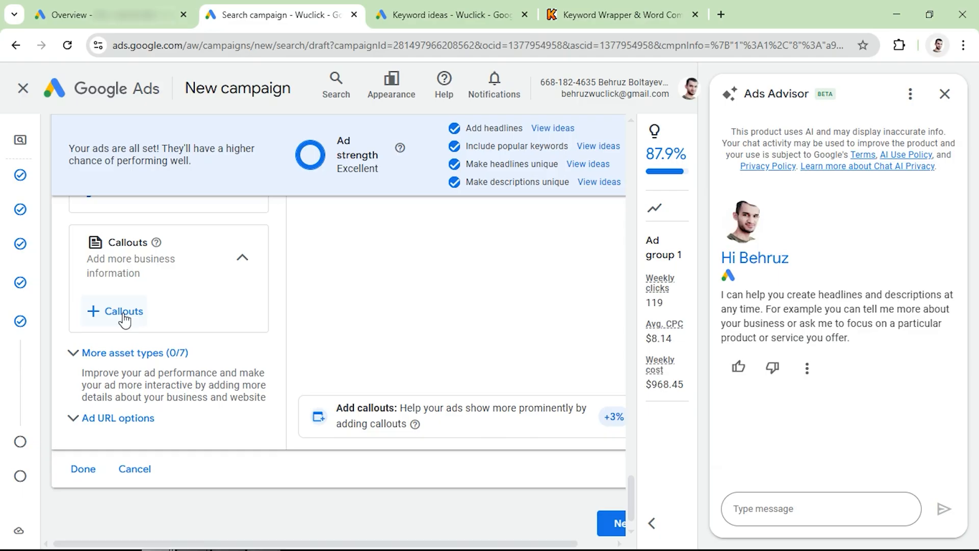
{"action": "left_click", "coordinate": [124, 313]}
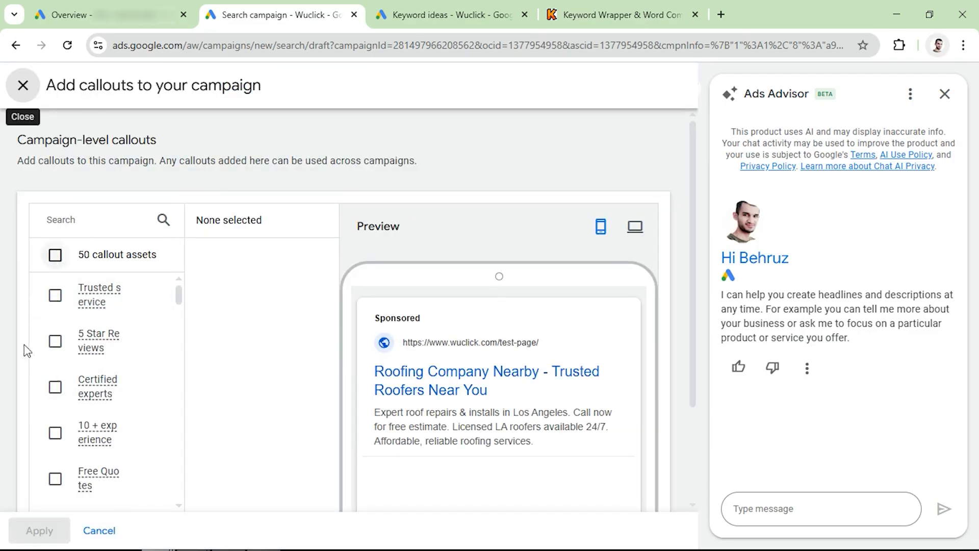
{"action": "scroll", "coordinate": [119, 362], "scroll_direction": "down", "scroll_amount": 5}
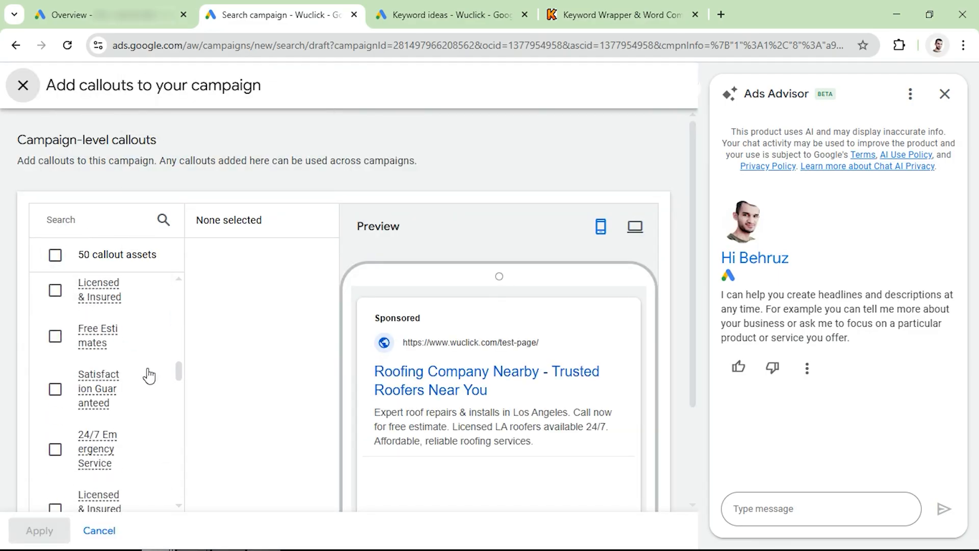
{"action": "scroll", "coordinate": [248, 381], "scroll_direction": "down", "scroll_amount": 3}
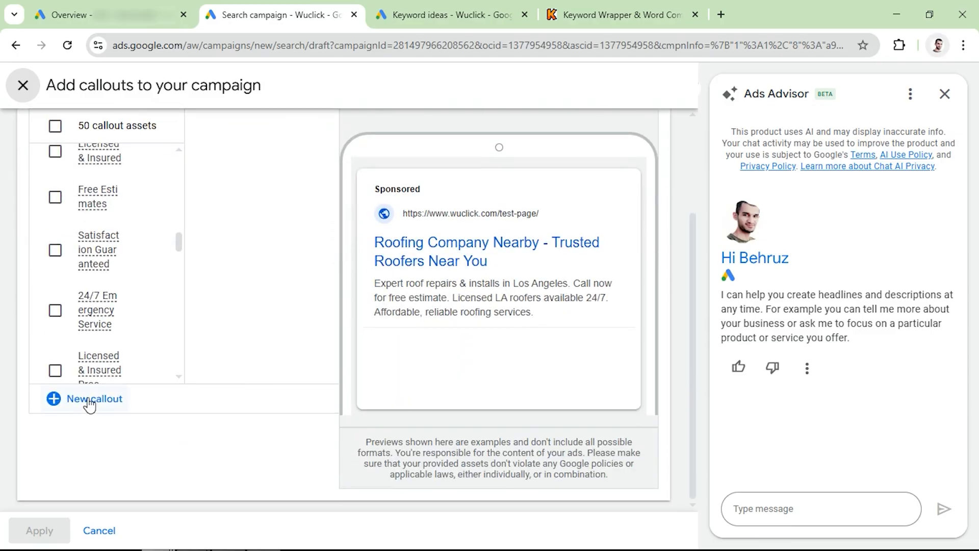
{"action": "left_click", "coordinate": [90, 403]}
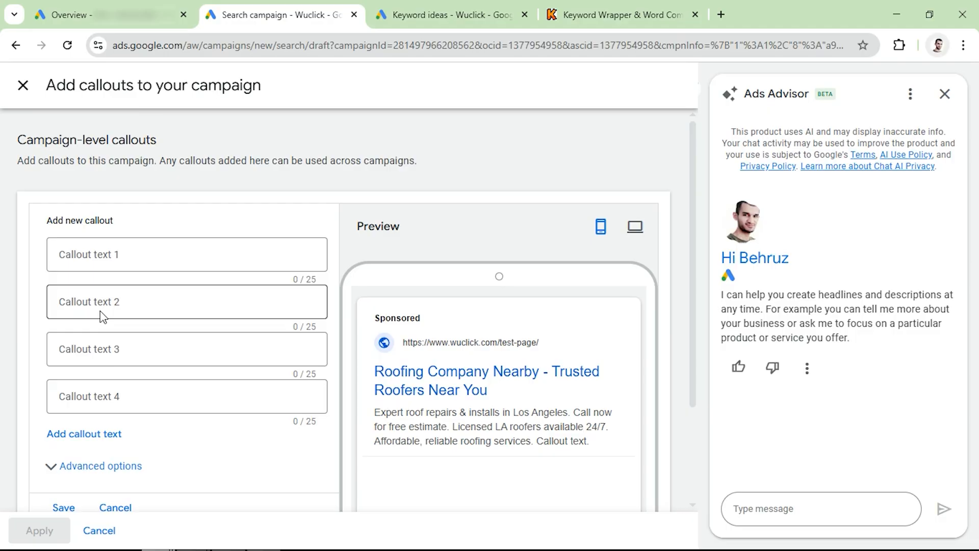
{"action": "left_click", "coordinate": [131, 254]}
{"action": "type", "text": "Free Roof Estimates"}
{"action": "left_click", "coordinate": [164, 306]}
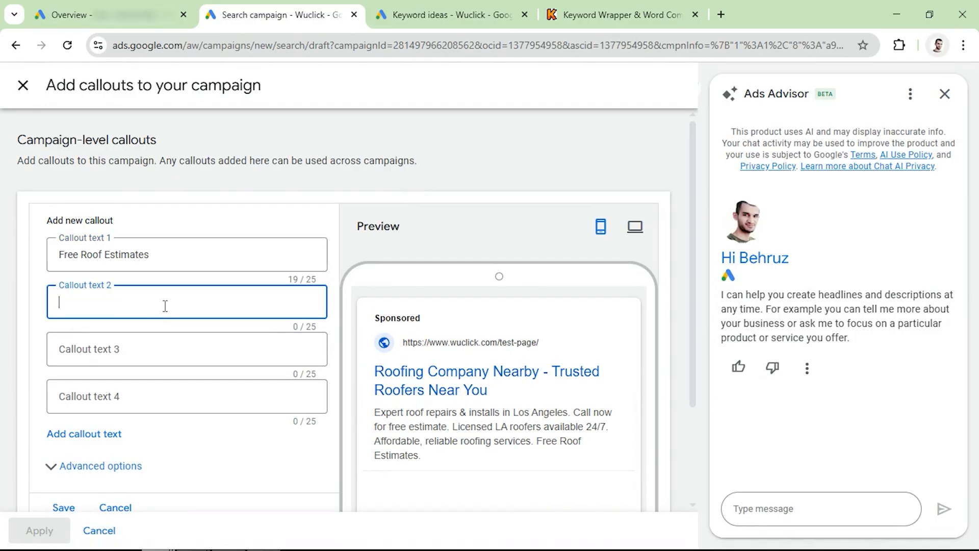
{"action": "type", "text": "24/7 Emergency Roofers"}
{"action": "left_click", "coordinate": [175, 365]}
{"action": "type", "text": "Licensed & Insured"}
{"action": "left_click", "coordinate": [96, 406]}
{"action": "type", "text": "20+ Yrs Experience"}
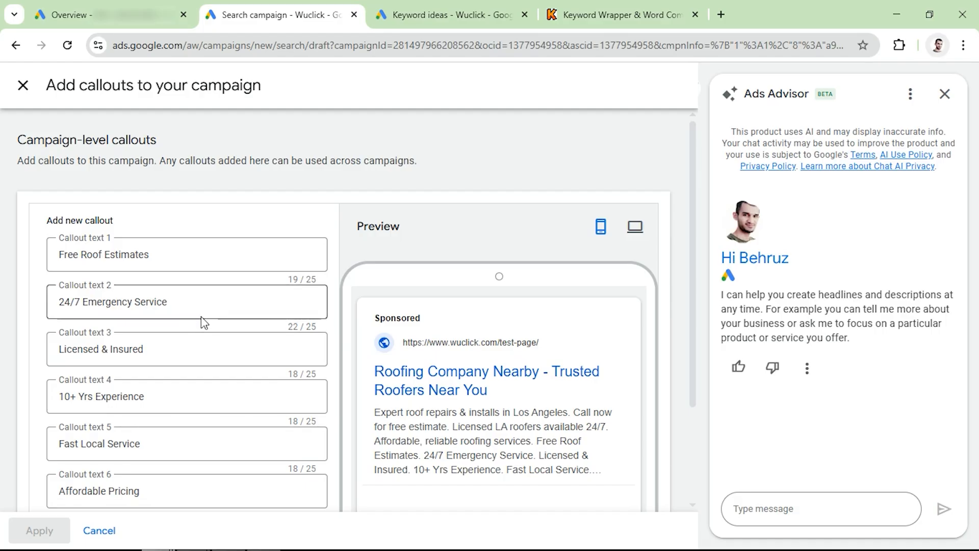
- Save the six new callouts and apply them to the campaign
{"action": "scroll", "coordinate": [168, 332], "scroll_direction": "down", "scroll_amount": 2}
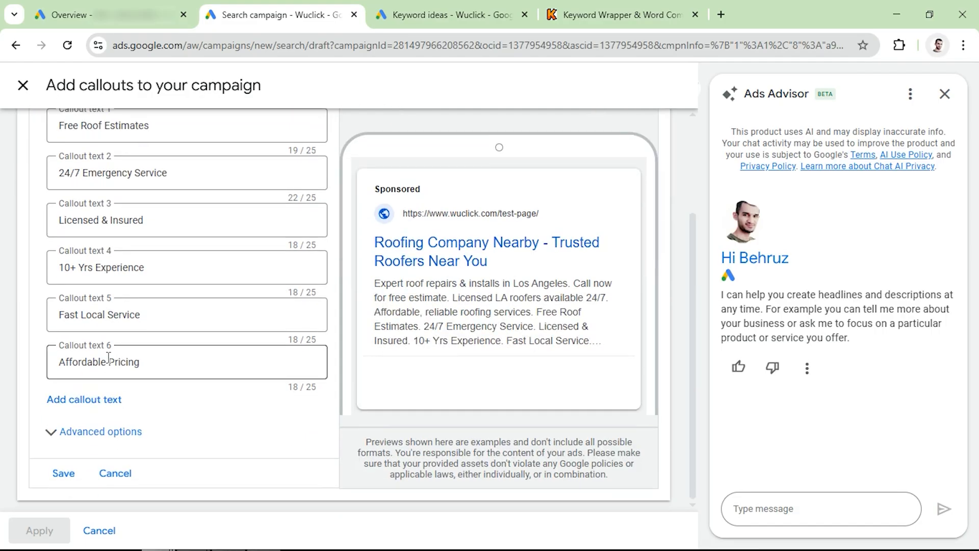
{"action": "left_click", "coordinate": [63, 473]}
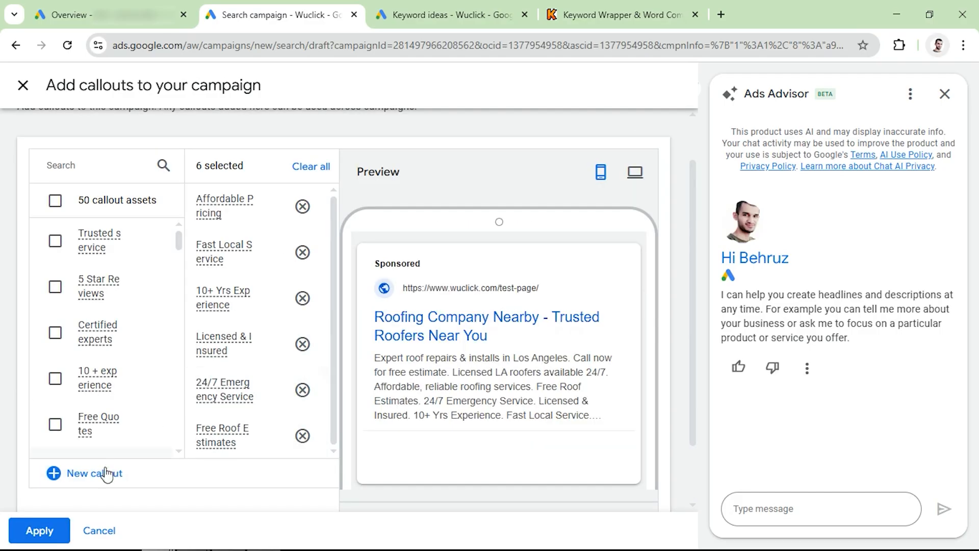
{"action": "left_click", "coordinate": [41, 532]}
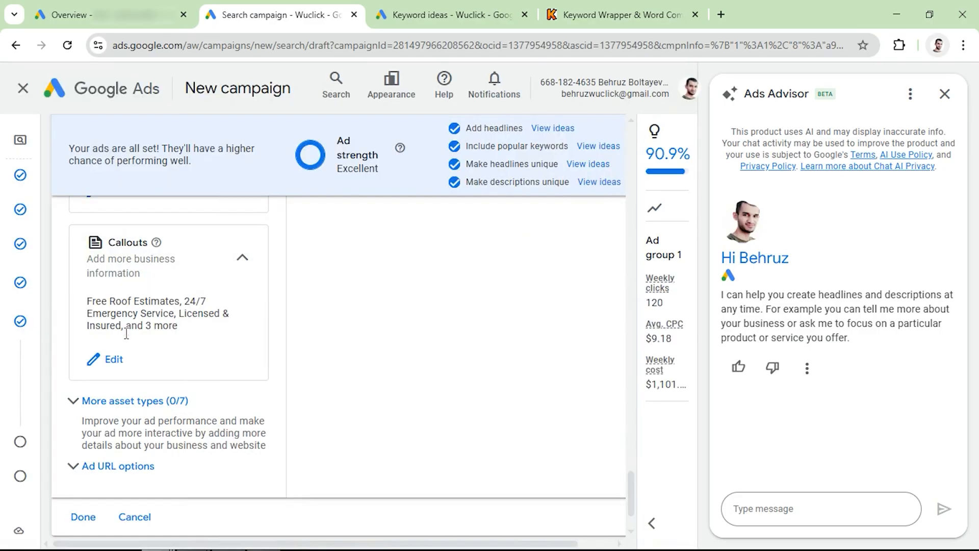
- Add a United States call asset with the landing page's phone number and the Calls from ads conversion action, and apply it to the campaign
{"action": "left_click", "coordinate": [101, 412]}
{"action": "scroll", "coordinate": [99, 408], "scroll_direction": "down", "scroll_amount": 5}
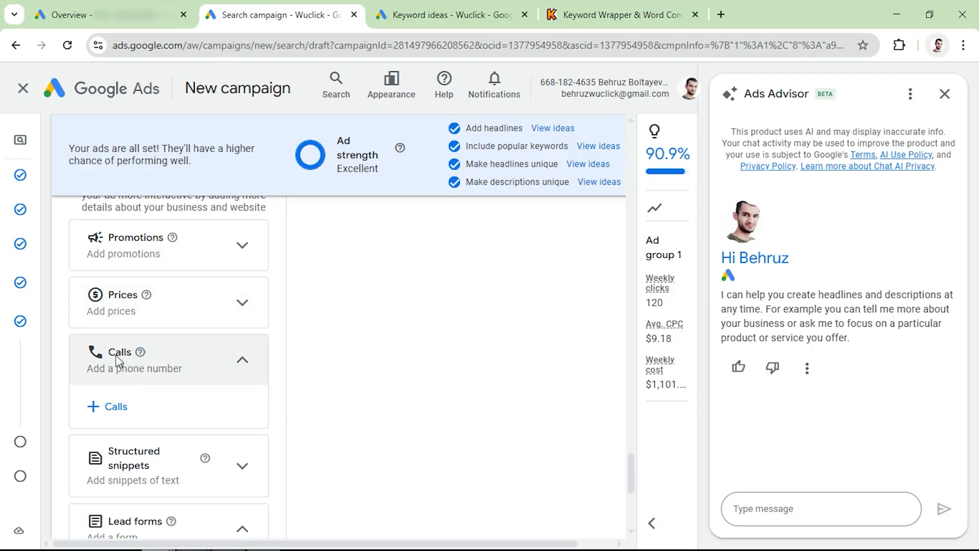
{"action": "left_click", "coordinate": [110, 412]}
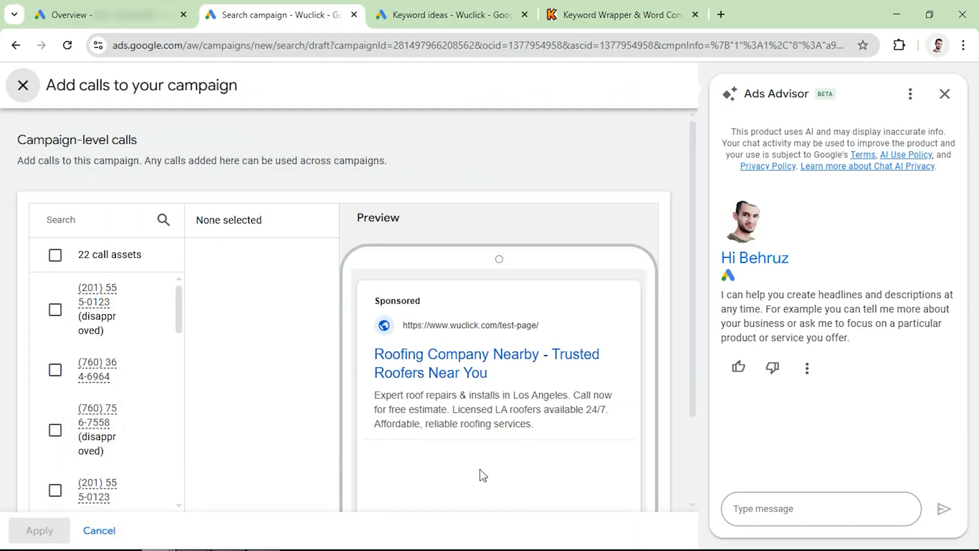
{"action": "scroll", "coordinate": [273, 386], "scroll_direction": "down", "scroll_amount": 2}
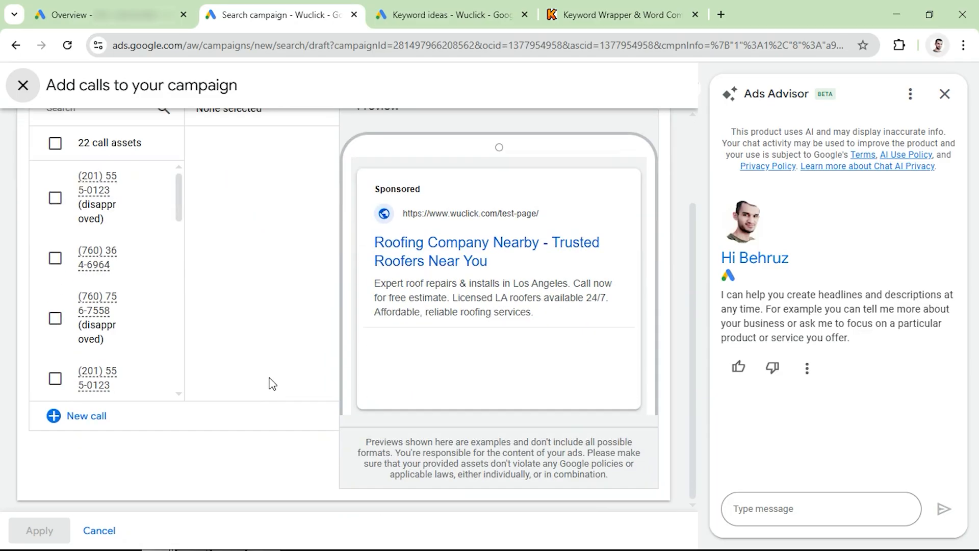
{"action": "left_click", "coordinate": [85, 417]}
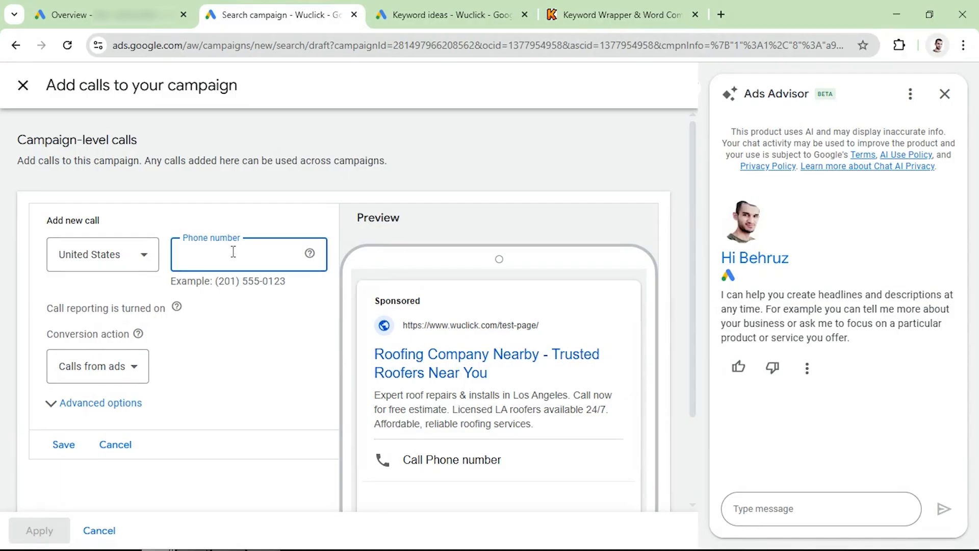
{"action": "type", "text": "+1 (202) 555-0198"}
{"action": "left_click", "coordinate": [240, 299]}
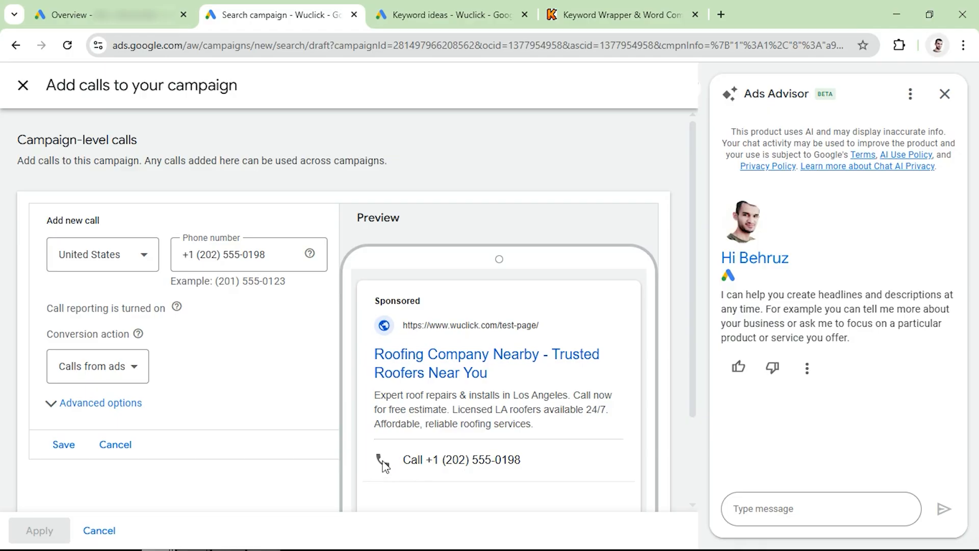
{"action": "left_click", "coordinate": [62, 447]}
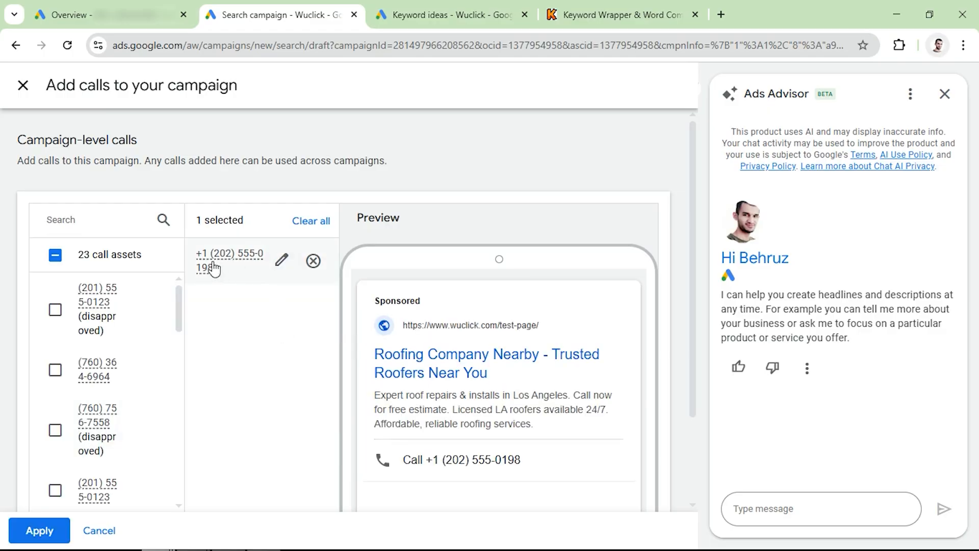
{"action": "left_click", "coordinate": [40, 530]}
- Create a Service catalog structured snippet with Roof Repair, Roof Installation, Roof Replacement and Leak Detection, and save it to the campaign
{"action": "scroll", "coordinate": [186, 364], "scroll_direction": "down", "scroll_amount": 4}
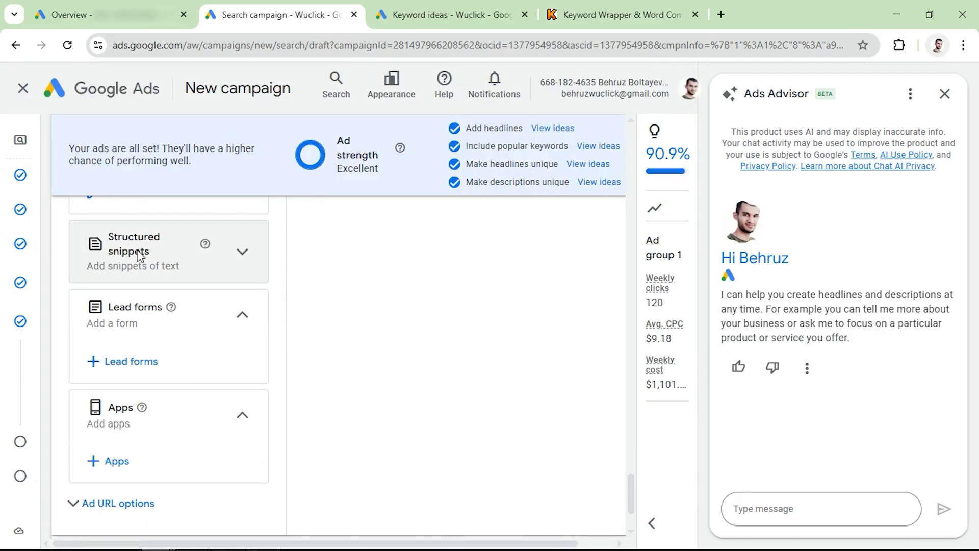
{"action": "left_click", "coordinate": [246, 253]}
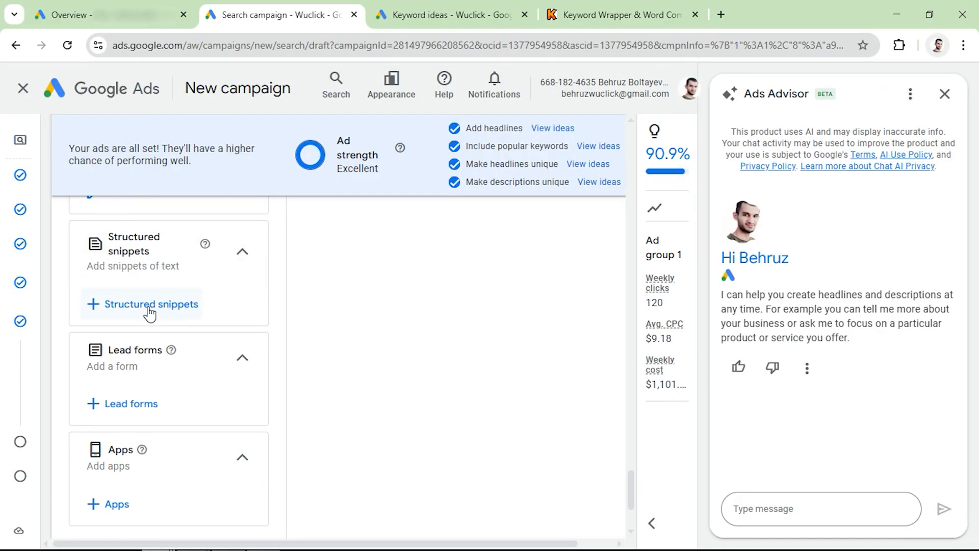
{"action": "left_click", "coordinate": [149, 306]}
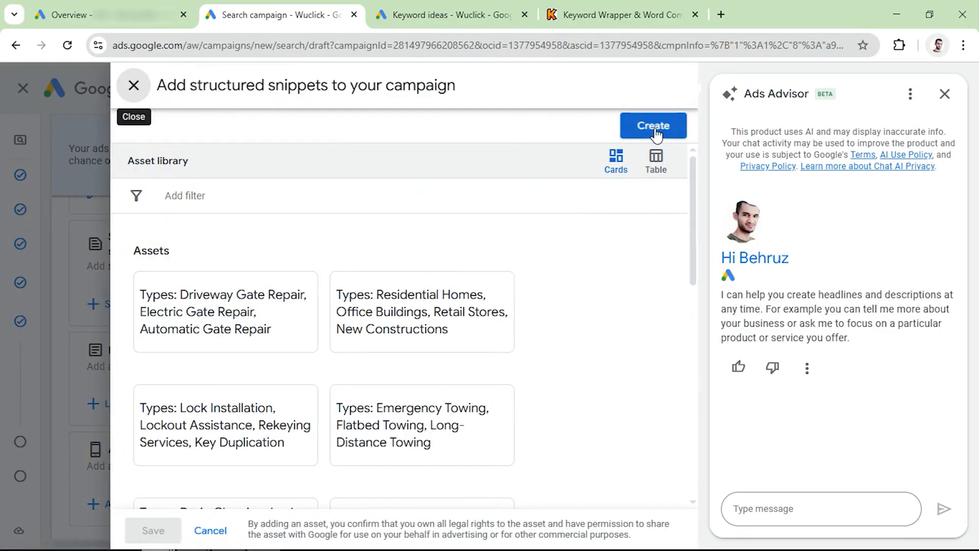
{"action": "left_click", "coordinate": [654, 128]}
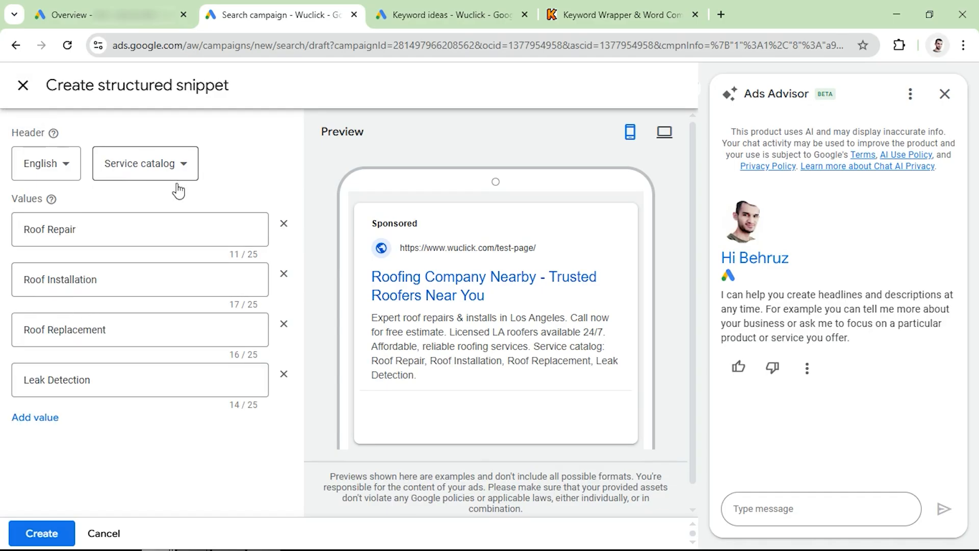
{"action": "left_click", "coordinate": [153, 175]}
{"action": "left_click", "coordinate": [137, 302]}
{"action": "left_click", "coordinate": [52, 526]}
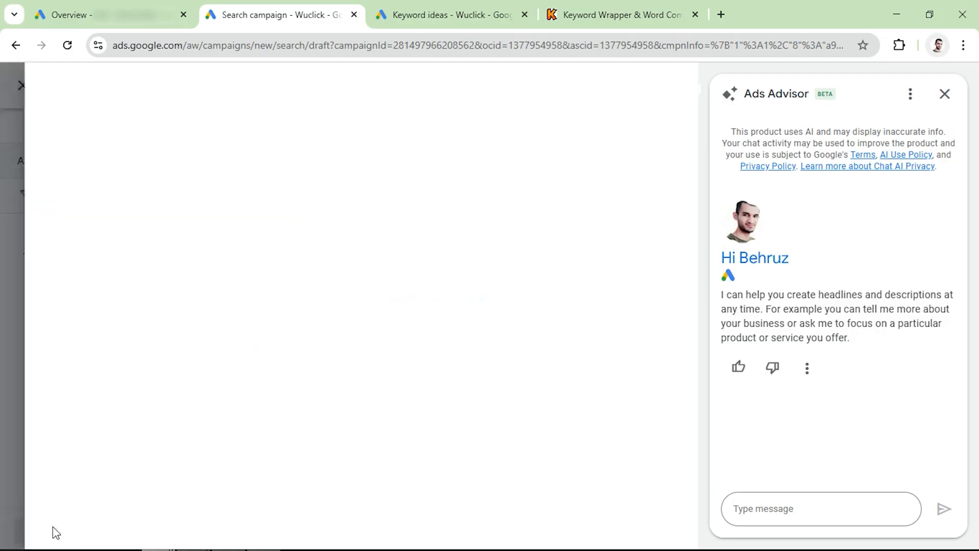
{"action": "left_click", "coordinate": [153, 529]}
{"action": "scroll", "coordinate": [143, 313], "scroll_direction": "down", "scroll_amount": 2}
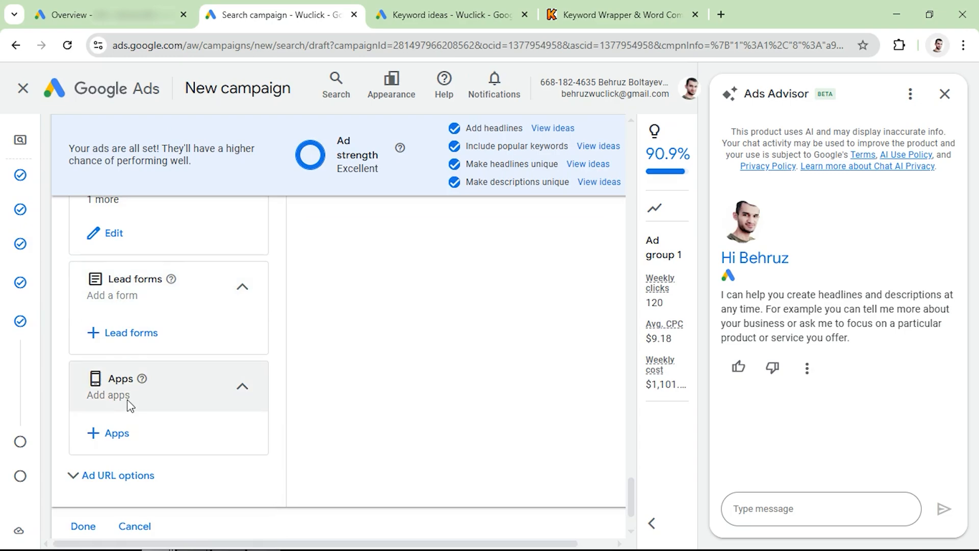
{"action": "scroll", "coordinate": [131, 405], "scroll_direction": "down", "scroll_amount": 2}
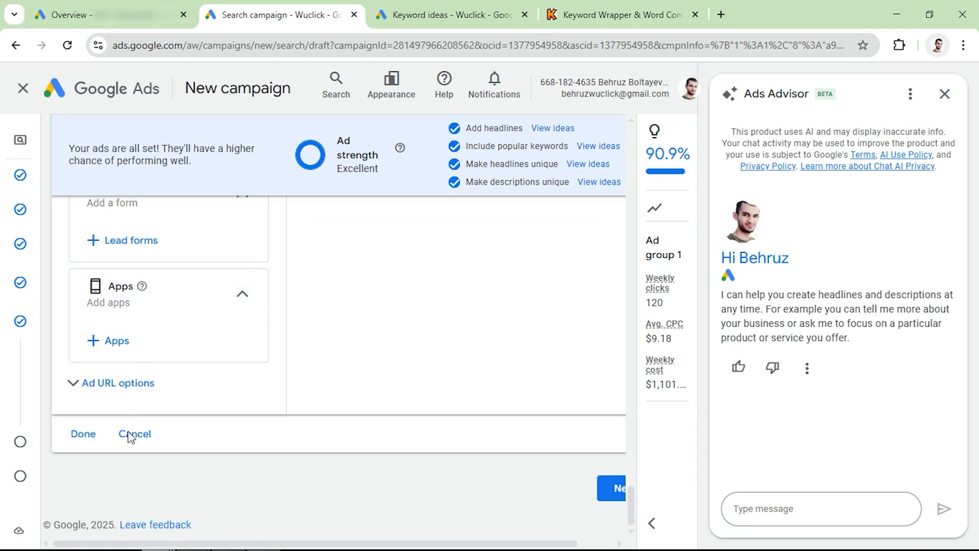
- Close the Ads Advisor chat and continue from the completed ad to the campaign's budget settings
{"action": "left_click", "coordinate": [945, 93]}
{"action": "scroll", "coordinate": [481, 332], "scroll_direction": "down", "scroll_amount": 10}
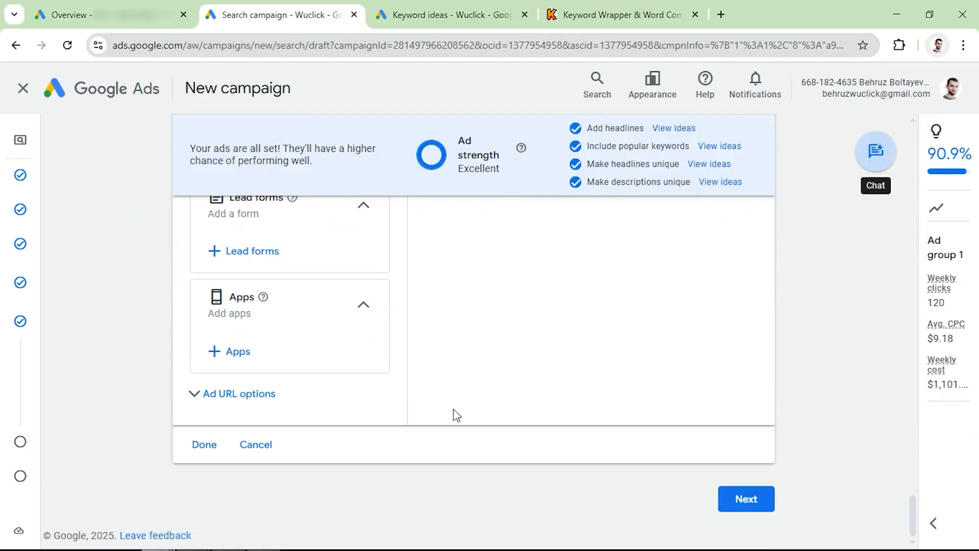
{"action": "left_click", "coordinate": [748, 500]}
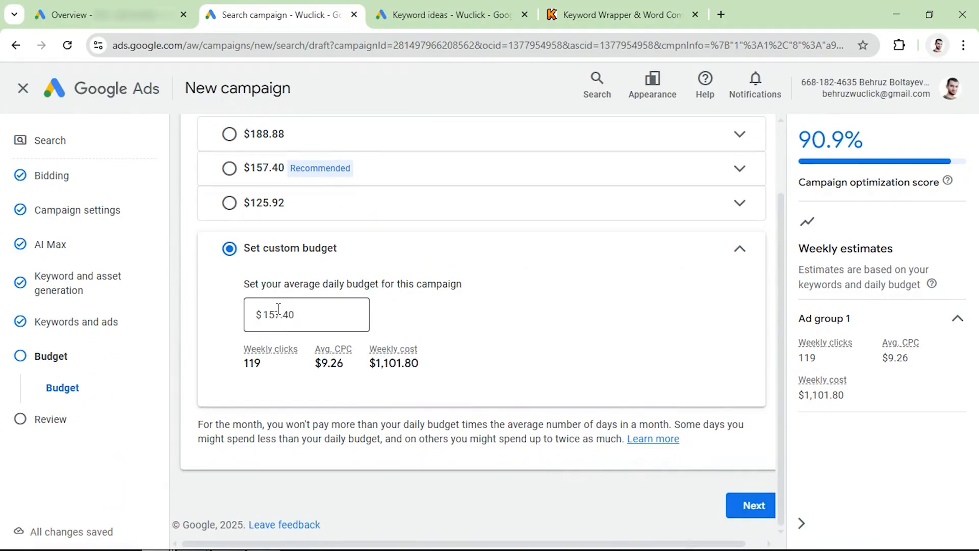
- Set a custom average daily budget of $100.00 for the campaign
{"action": "scroll", "coordinate": [332, 321], "scroll_direction": "up", "scroll_amount": 2}
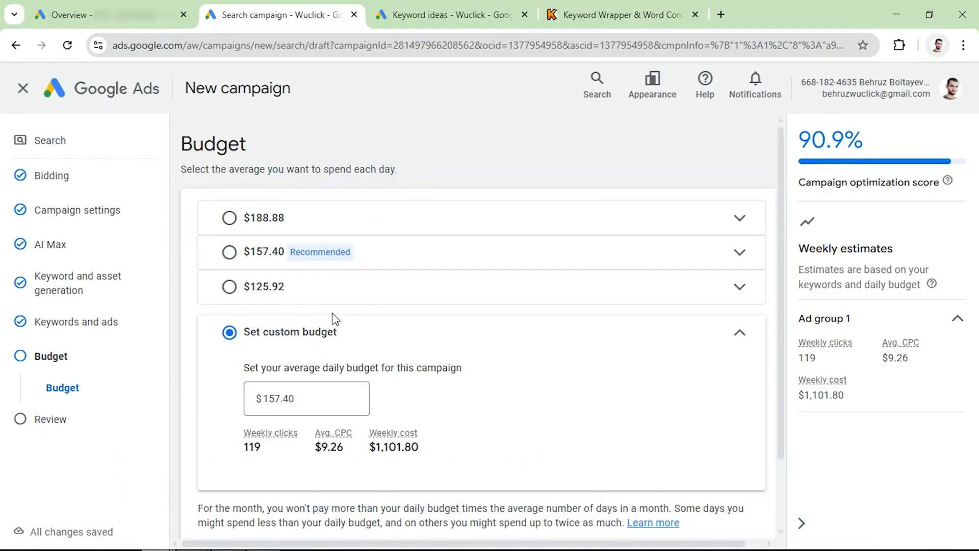
{"action": "scroll", "coordinate": [335, 319], "scroll_direction": "down", "scroll_amount": 2}
{"action": "scroll", "coordinate": [334, 313], "scroll_direction": "up", "scroll_amount": 2}
{"action": "left_click", "coordinate": [309, 403]}
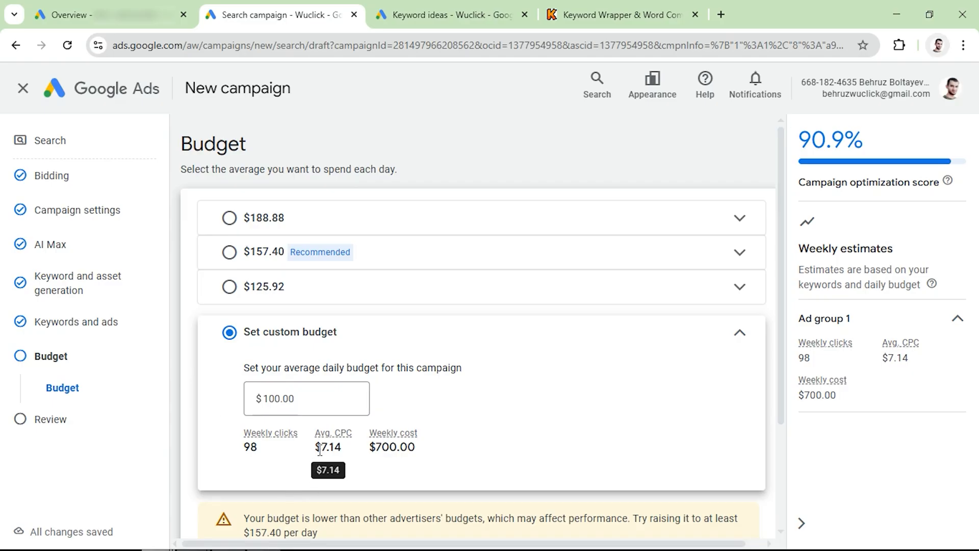
- Check the average CPC and weekly clicks estimated for the custom budget
{"action": "left_click_drag", "start_coordinate": [321, 449], "coordinate": [340, 448]}
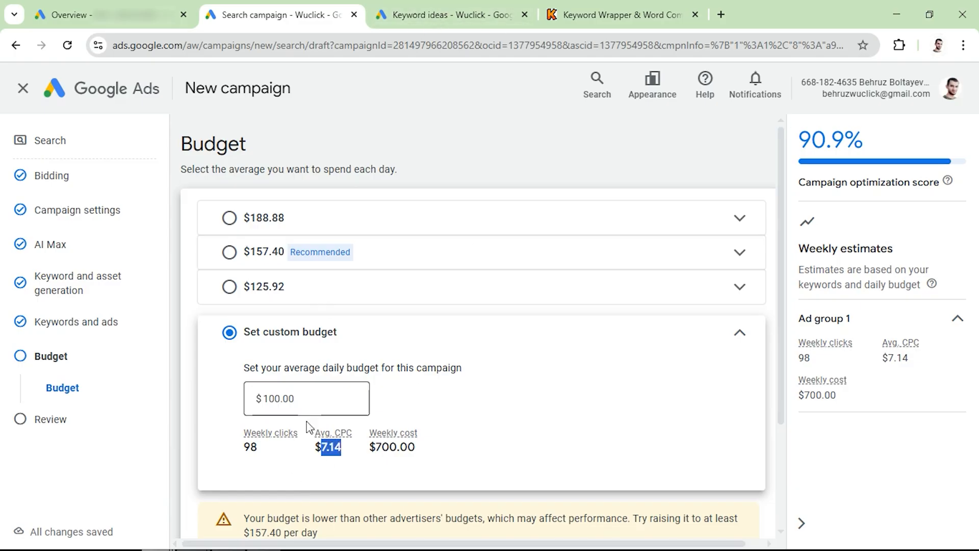
{"action": "double_click", "coordinate": [255, 449]}
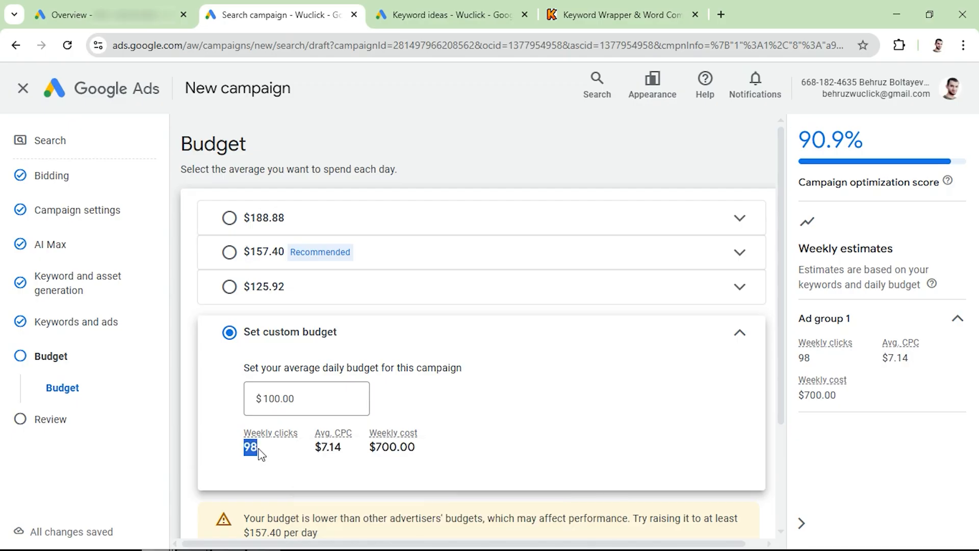
{"action": "left_click", "coordinate": [260, 453]}
- Accept the custom budget, continue to the campaign review and publish the campaign
{"action": "scroll", "coordinate": [578, 396], "scroll_direction": "down", "scroll_amount": 3}
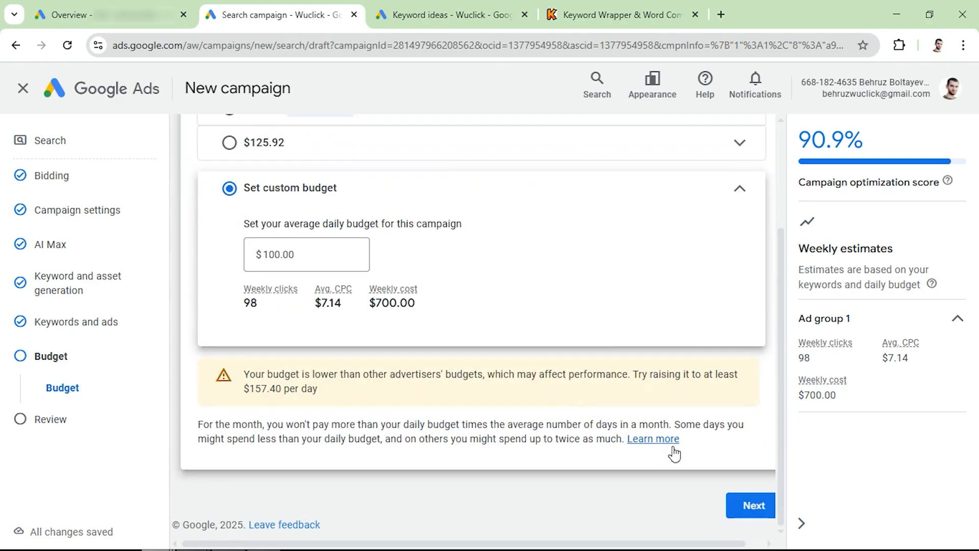
{"action": "left_click", "coordinate": [745, 507]}
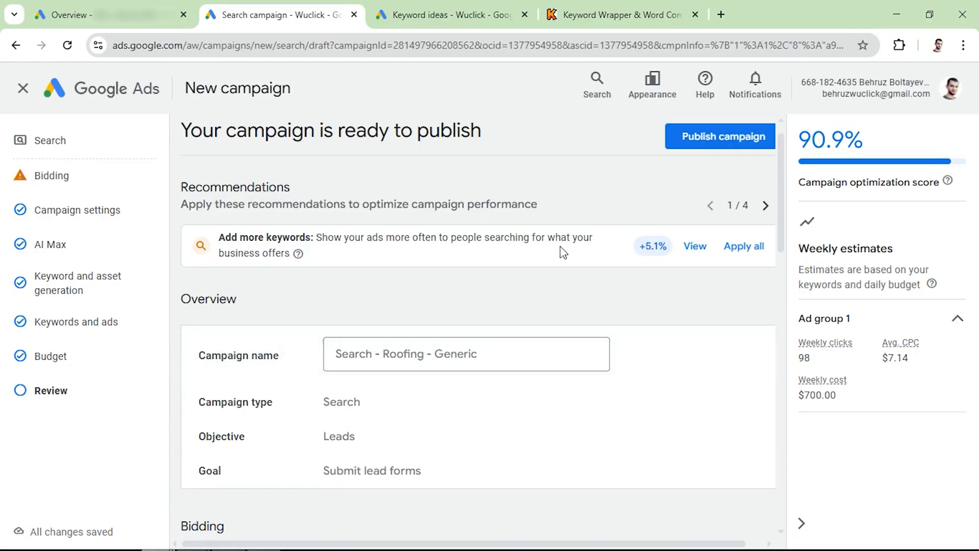
{"action": "left_click", "coordinate": [724, 138]}
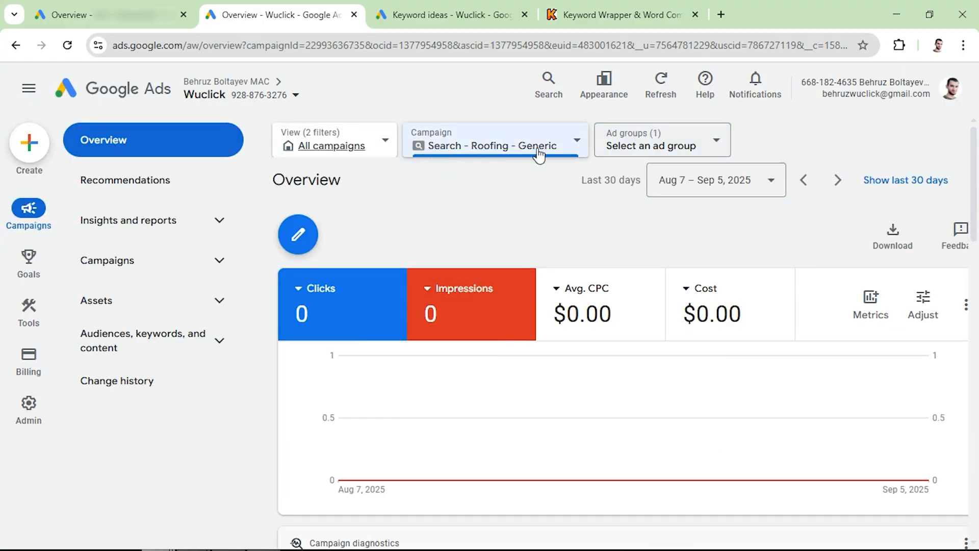
- Pause the published Search - Roofing - Generic campaign in the campaigns list
{"action": "mouse_move", "coordinate": [475, 276]}
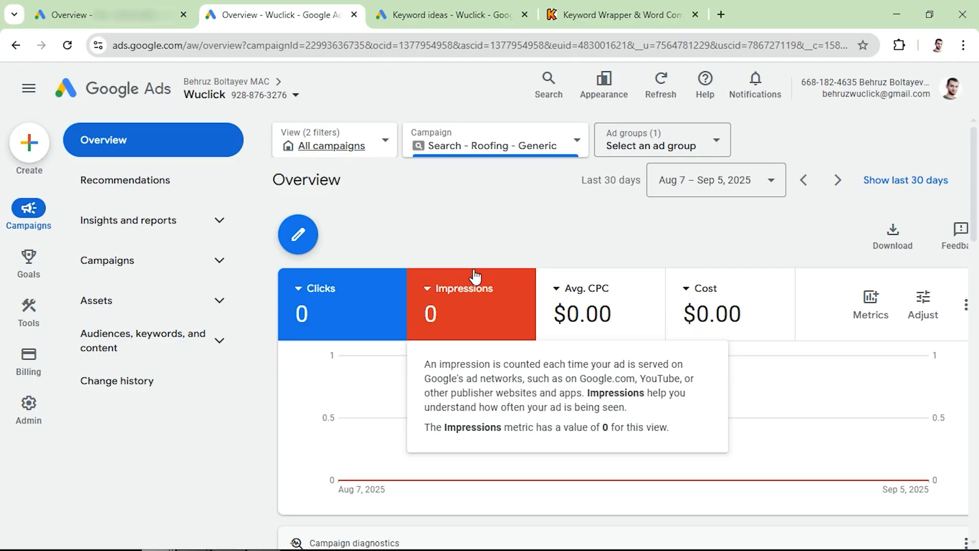
{"action": "left_click", "coordinate": [123, 275]}
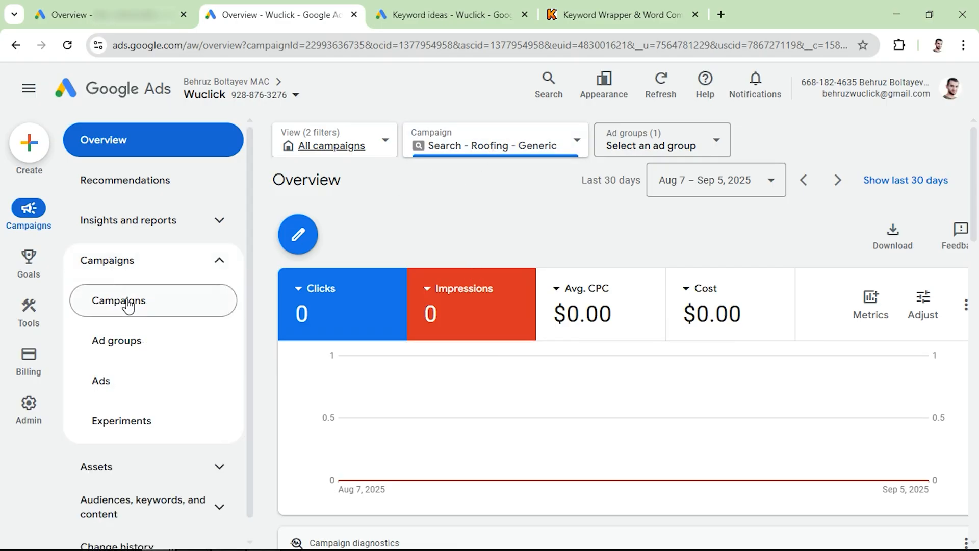
{"action": "left_click", "coordinate": [130, 304]}
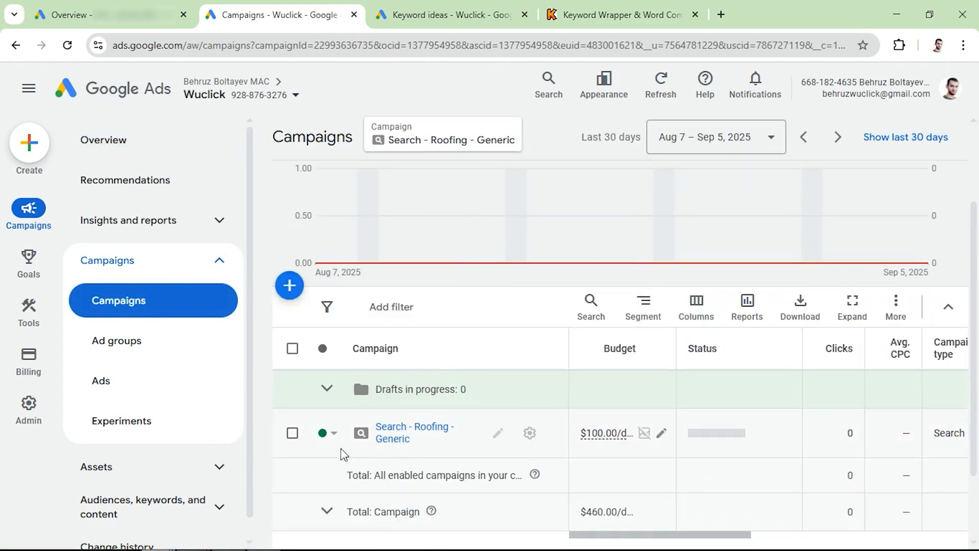
{"action": "left_click", "coordinate": [292, 433]}
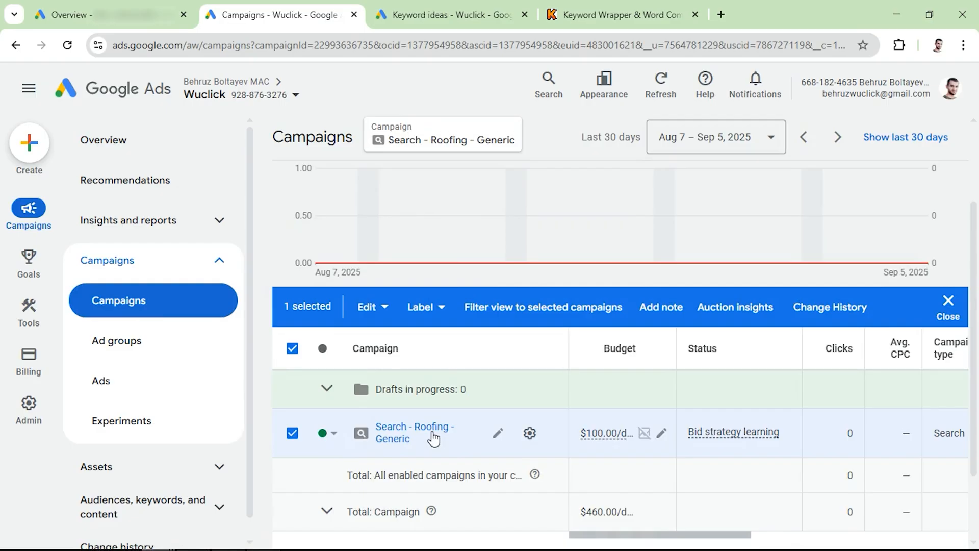
{"action": "left_click", "coordinate": [334, 435]}
{"action": "left_click", "coordinate": [343, 472]}
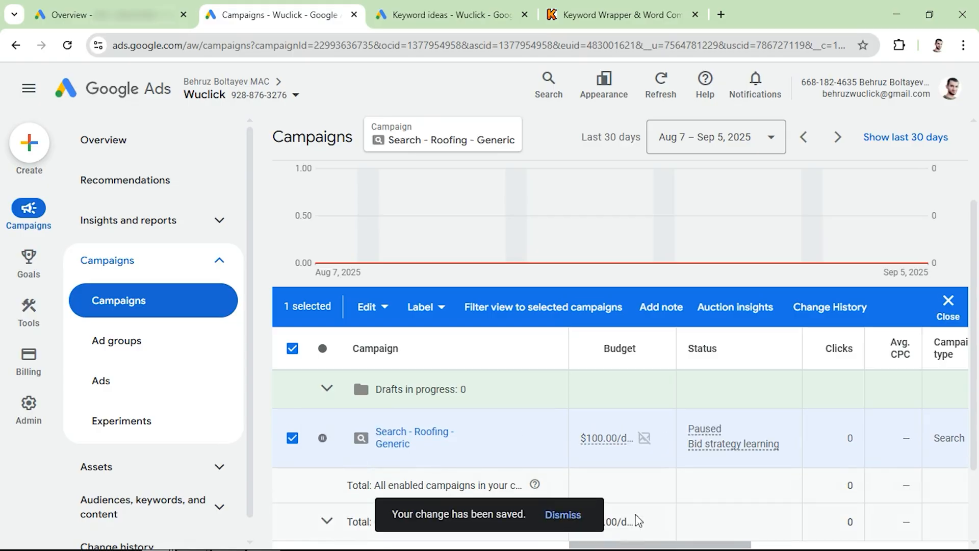
- Examine the roofing campaign's conversion columns, and open its ad groups to examine their cost and conversion columns
{"action": "left_click_drag", "start_coordinate": [684, 545], "coordinate": [857, 548]}
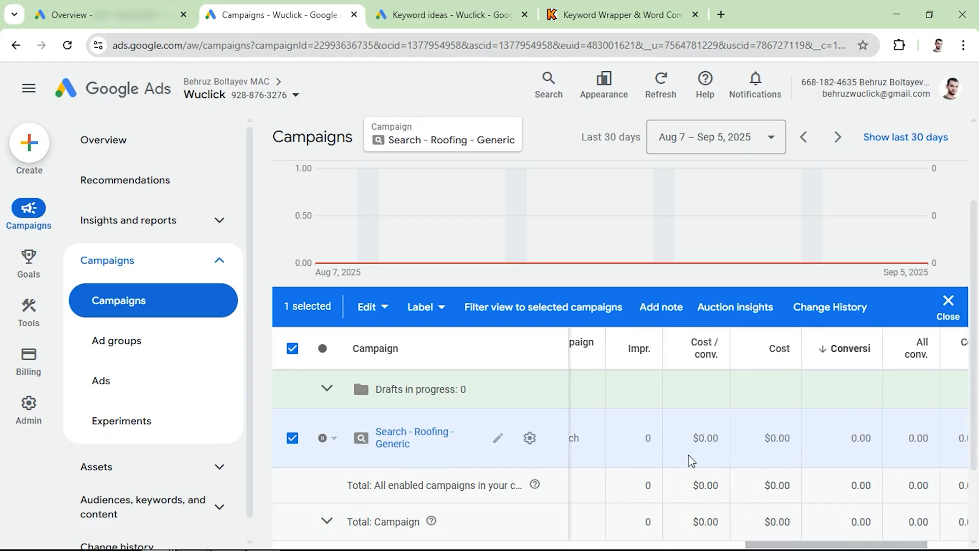
{"action": "left_click_drag", "start_coordinate": [852, 443], "coordinate": [881, 442]}
{"action": "left_click", "coordinate": [394, 443]}
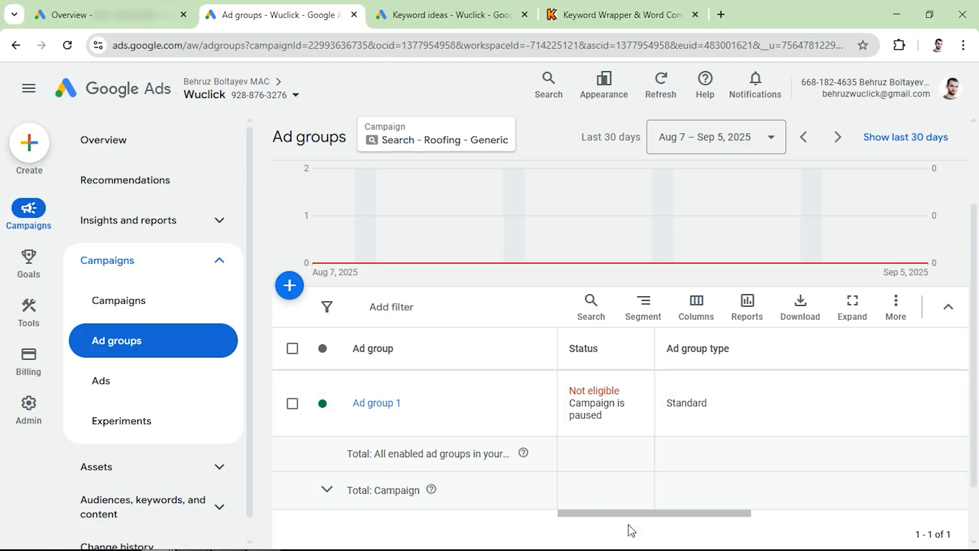
{"action": "left_click_drag", "start_coordinate": [678, 514], "coordinate": [907, 507]}
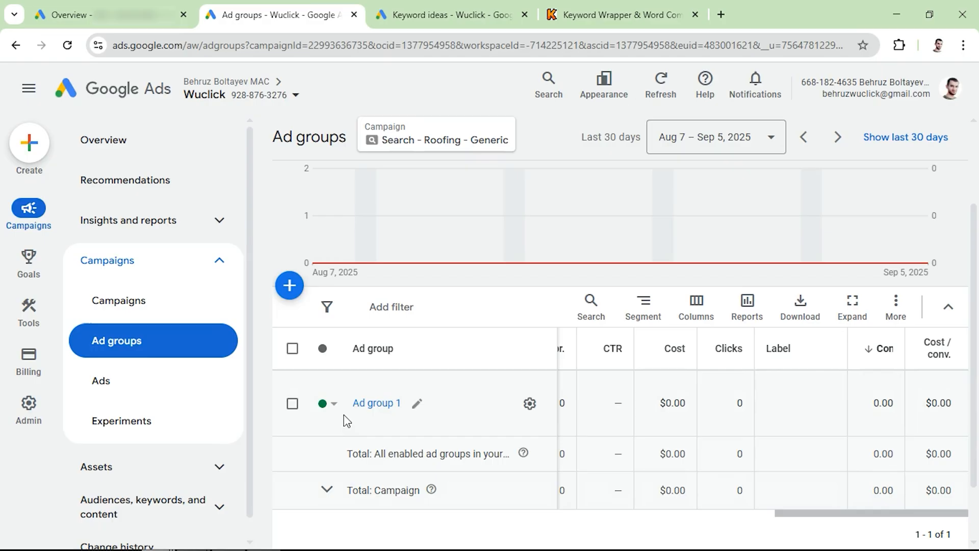
- Show the insights and reports available for the roofing campaign
{"action": "left_click", "coordinate": [215, 222]}
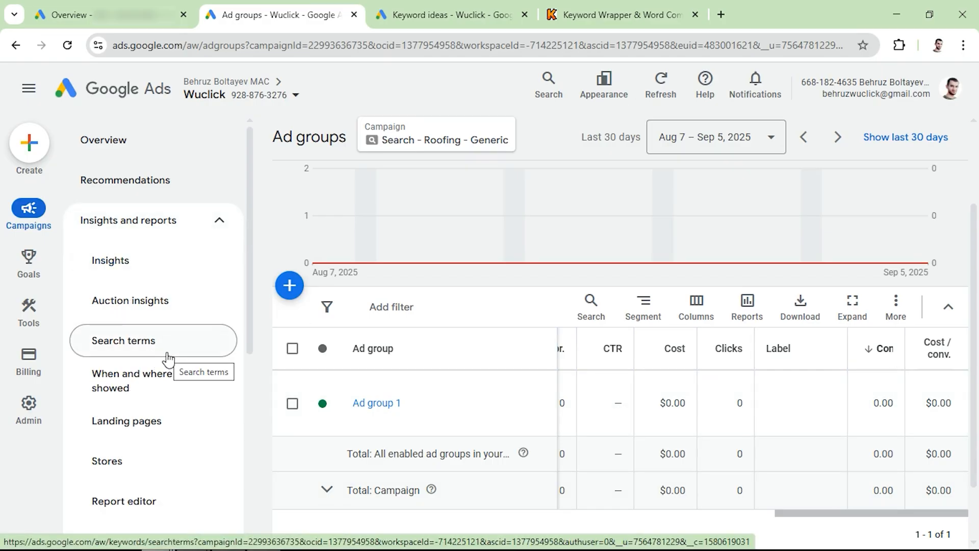